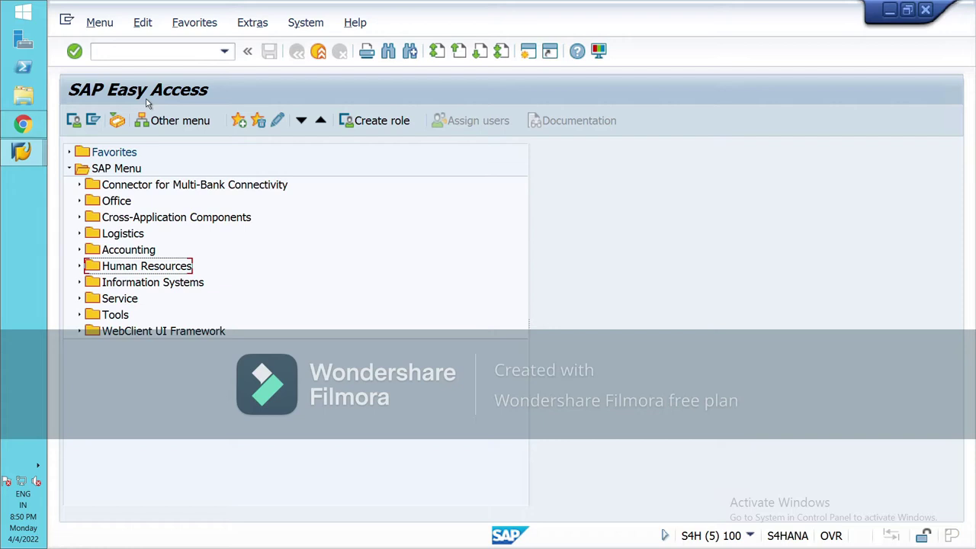
Open the vendor invoice entry transaction FB60
left_click(143, 56)
type("fb60")
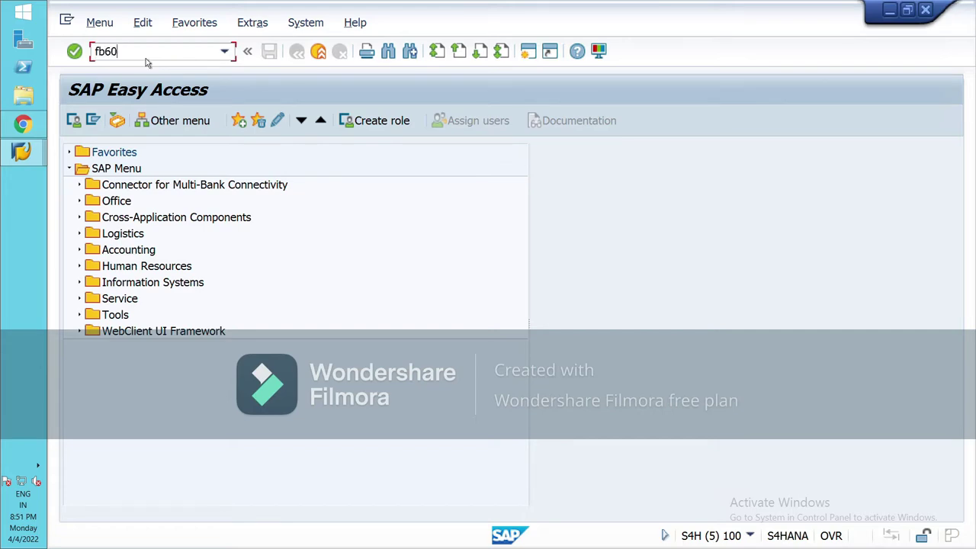
key("Return")
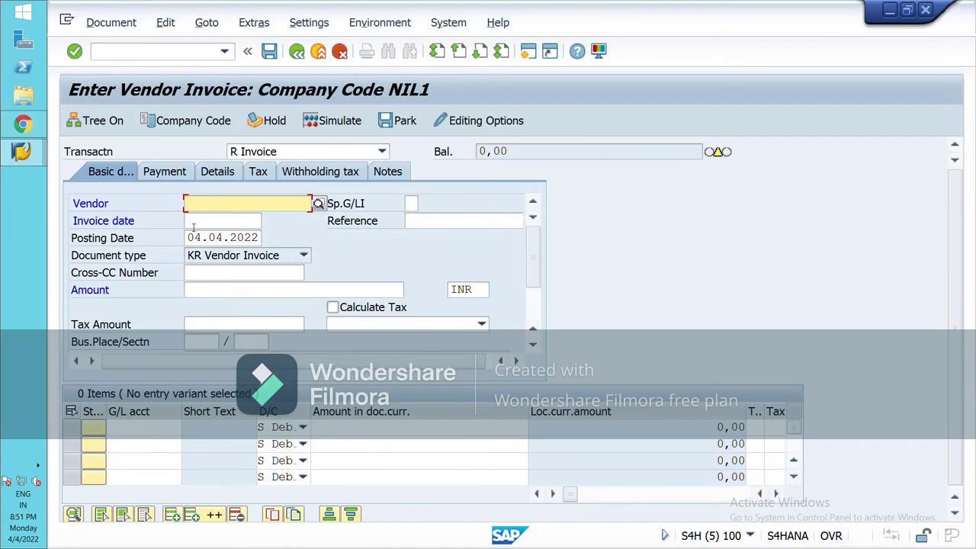
Look up suppliers in country IN and choose Shri Ram Enterprise as the invoice's vendor
key("F4")
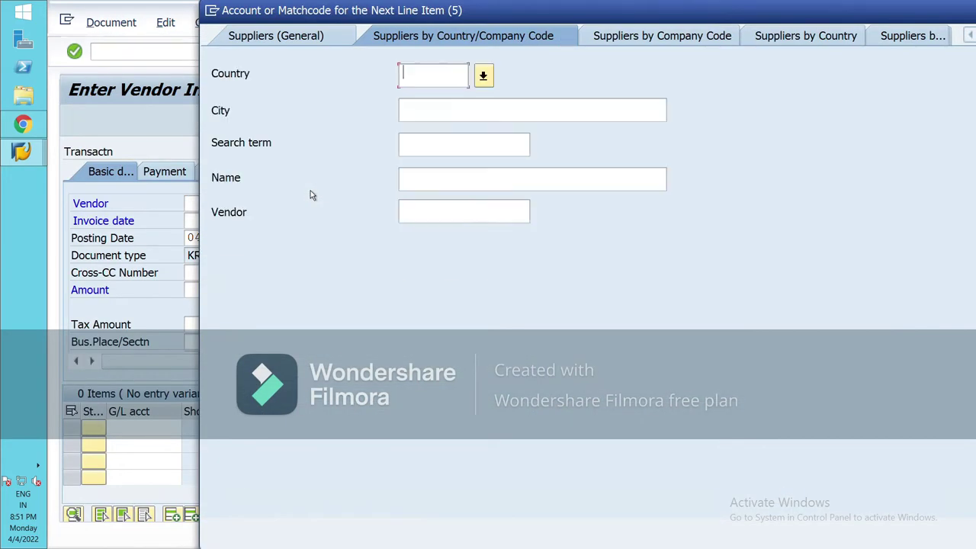
type("IN")
left_click(965, 528)
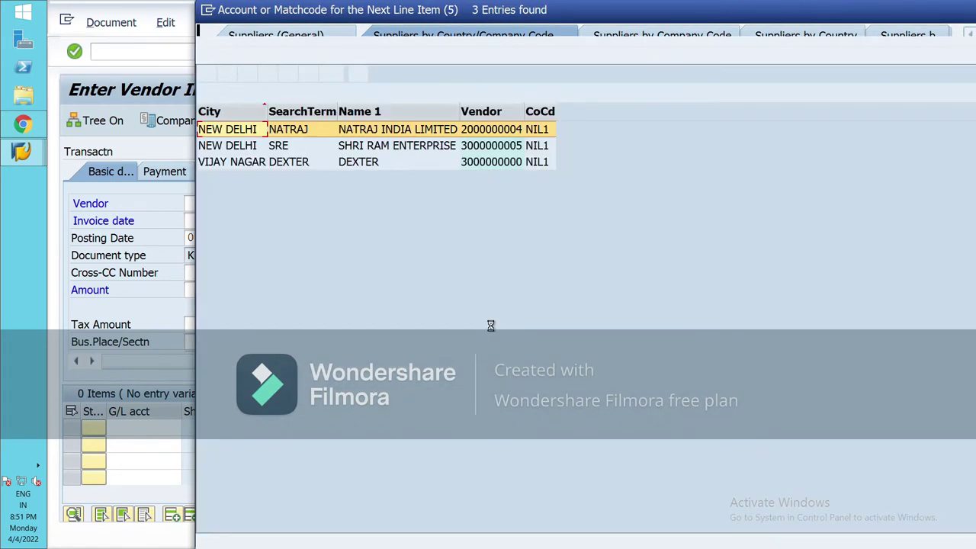
key("Down")
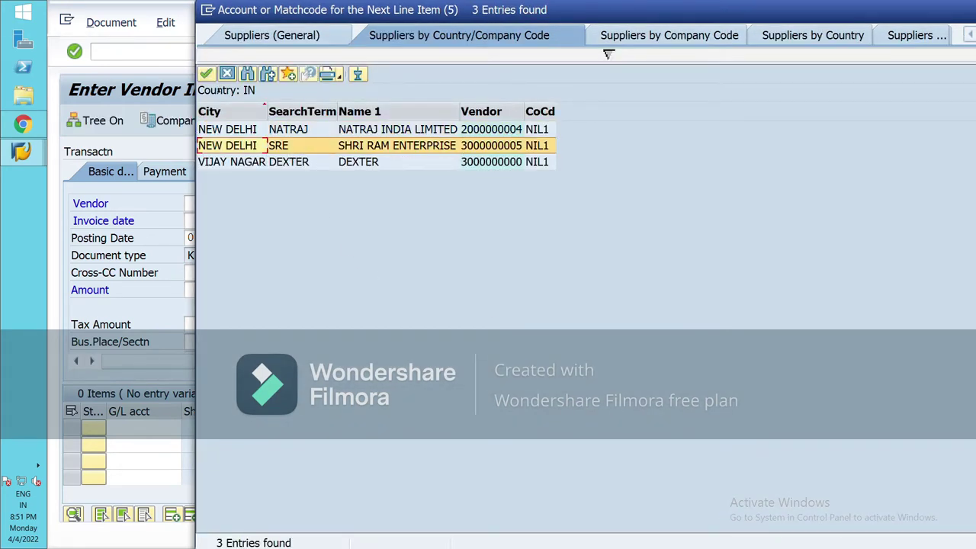
left_click(206, 73)
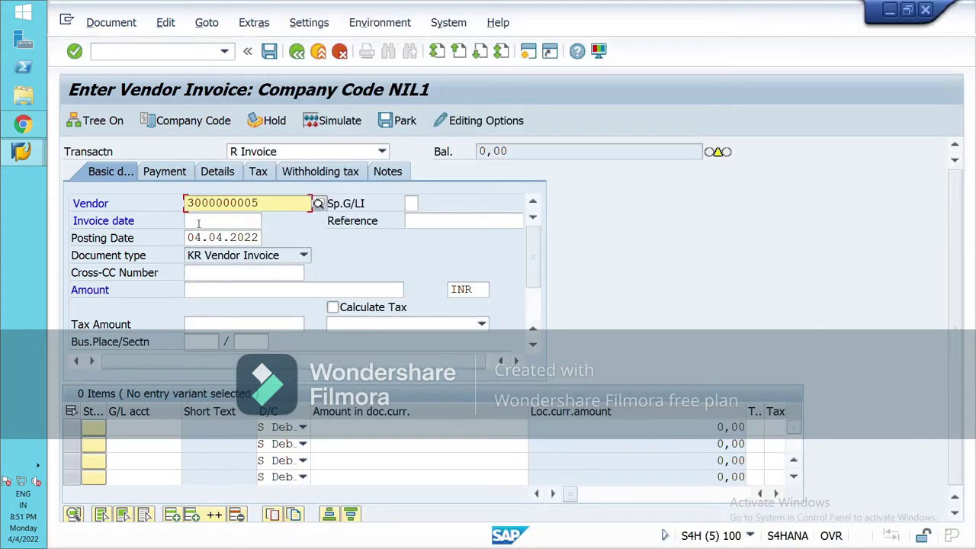
Set the vendor invoice's date to 04.04.2022 and its amount to 3000 INR
left_click(198, 221)
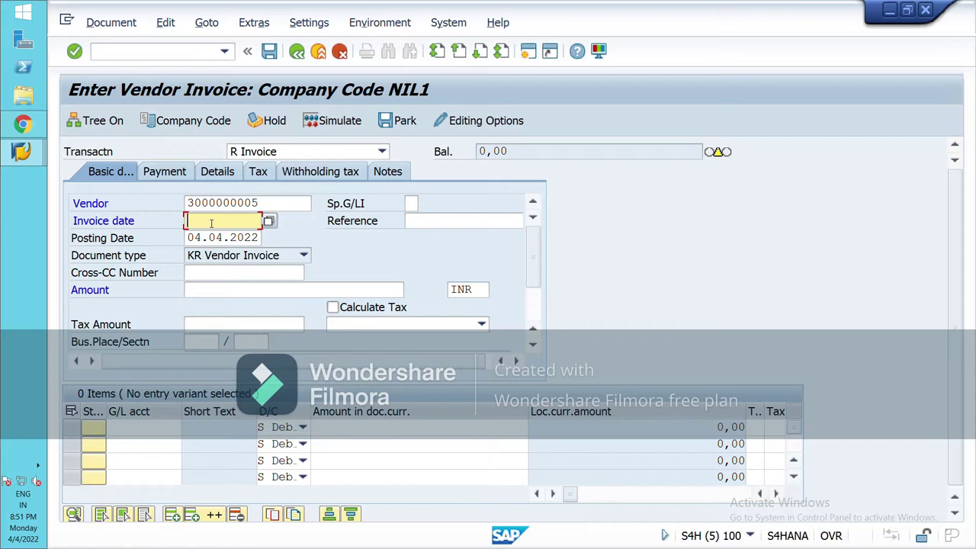
type("04")
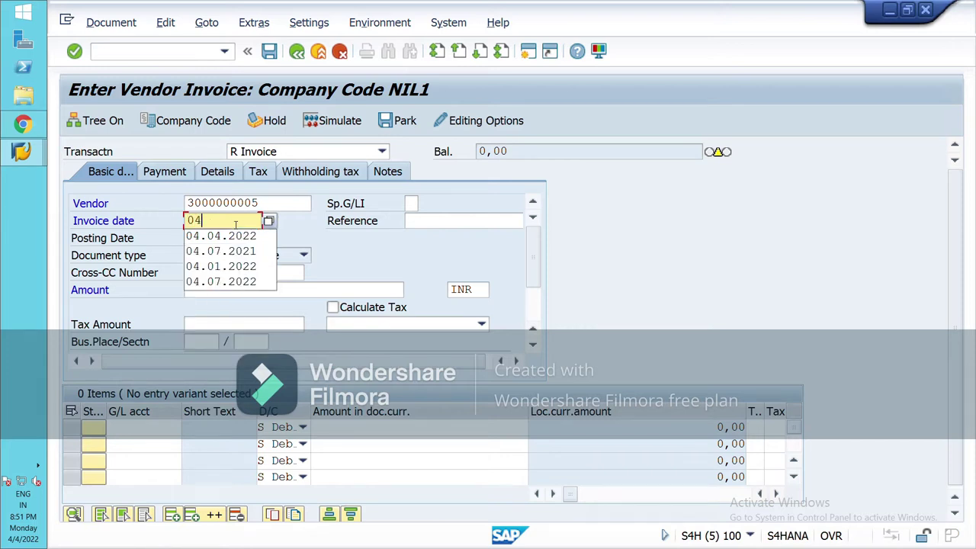
type(".04202")
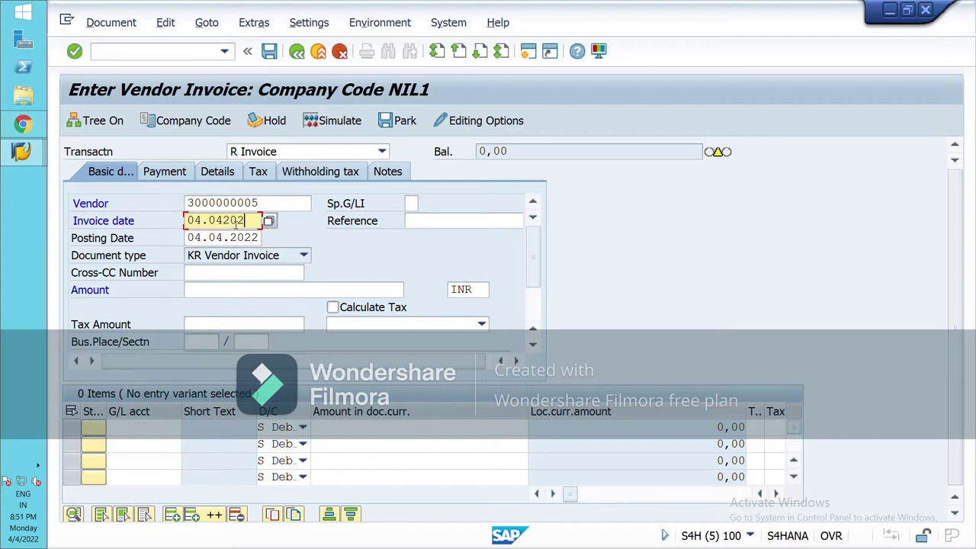
key("BackSpace")
key("BackSpace")
key("BackSpace")
type(".2022")
left_click(232, 295)
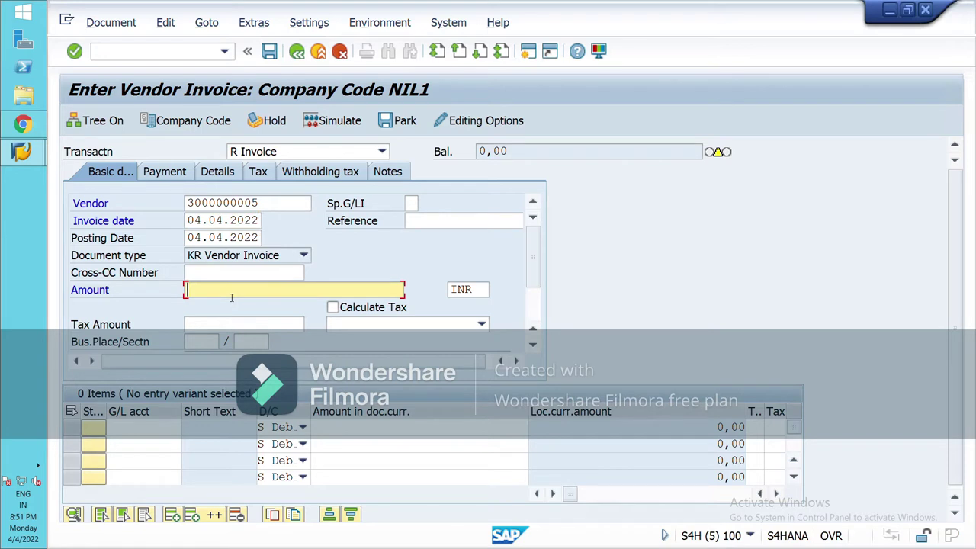
type("3000")
Look up the G/L accounts and assign the purchase account to the first line item of the vendor invoice
left_click(154, 431)
key("F4")
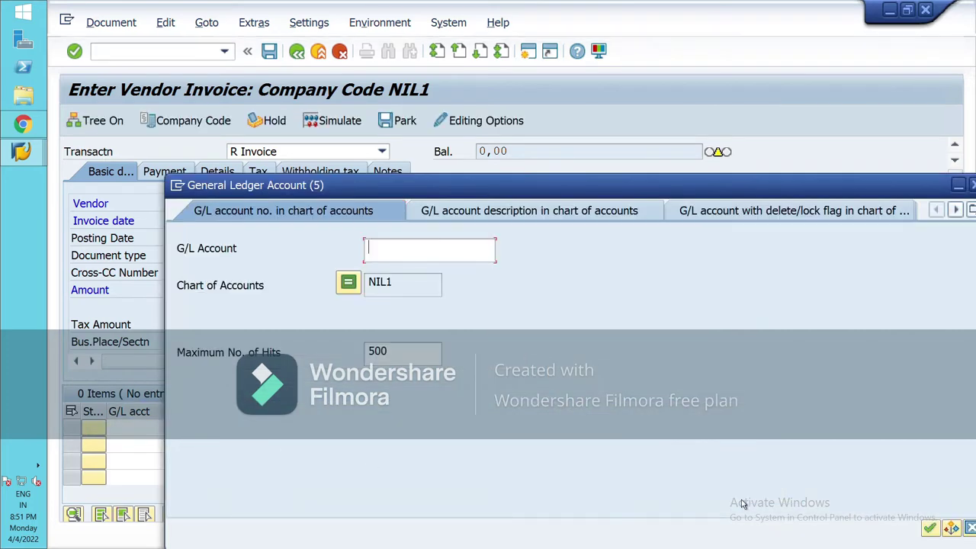
left_click(931, 528)
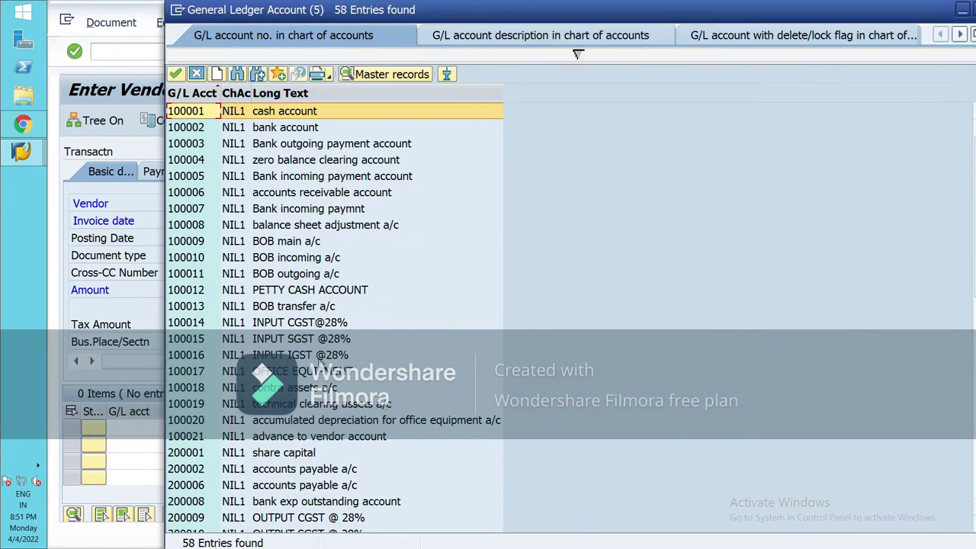
scroll(296, 473, "down", 4)
scroll(300, 492, "down", 2)
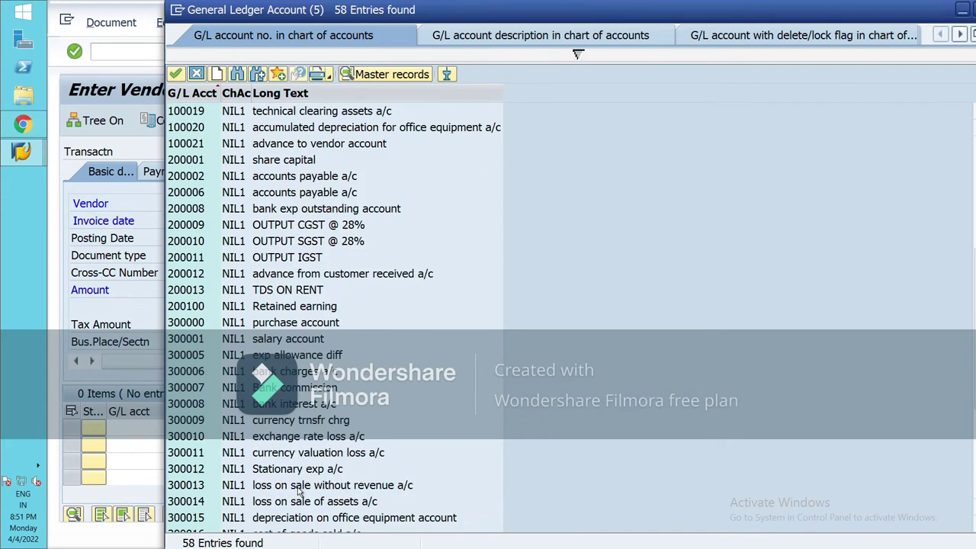
scroll(286, 503, "down", 5)
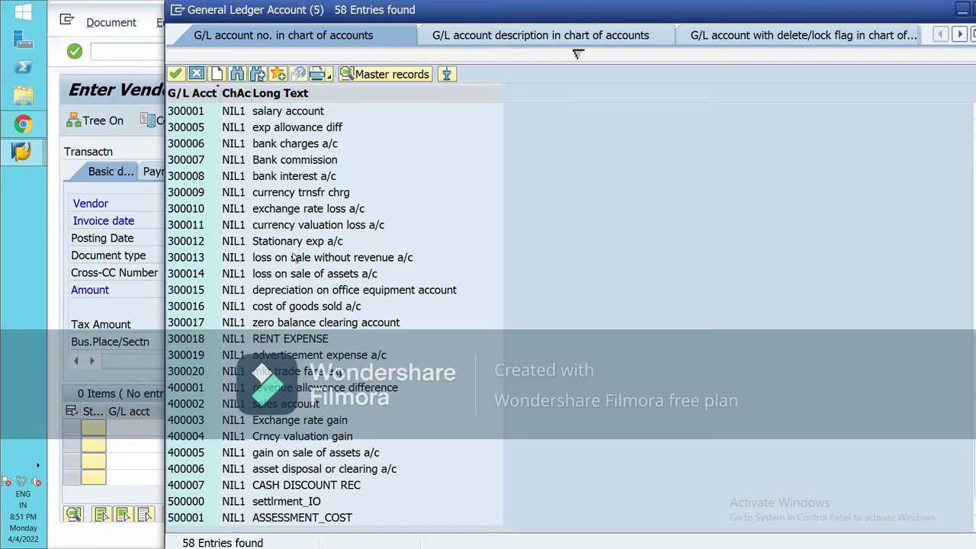
scroll(294, 258, "up", 1)
left_click(288, 147)
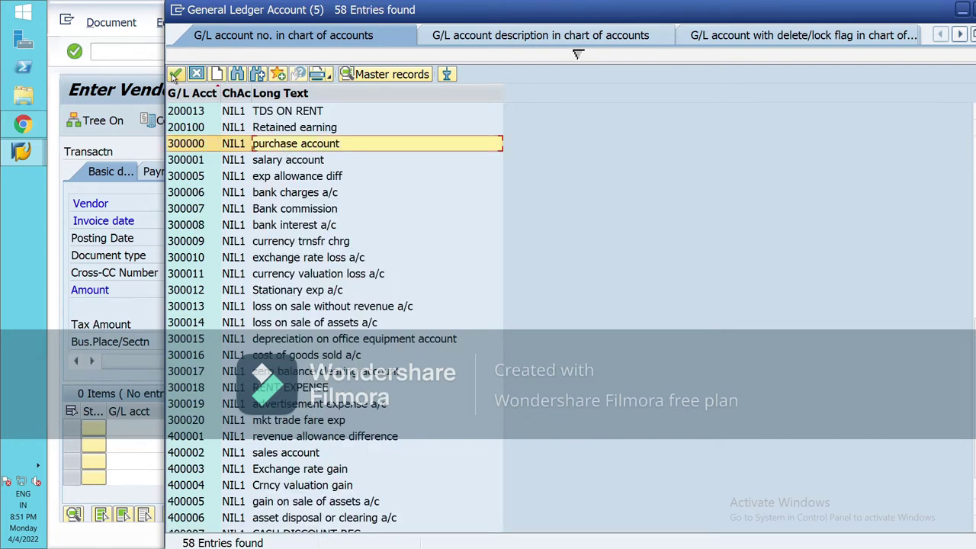
left_click(175, 74)
Enter 3000 as the purchase line item's document currency amount and accept the entry despite the missing tax code
left_click(342, 431)
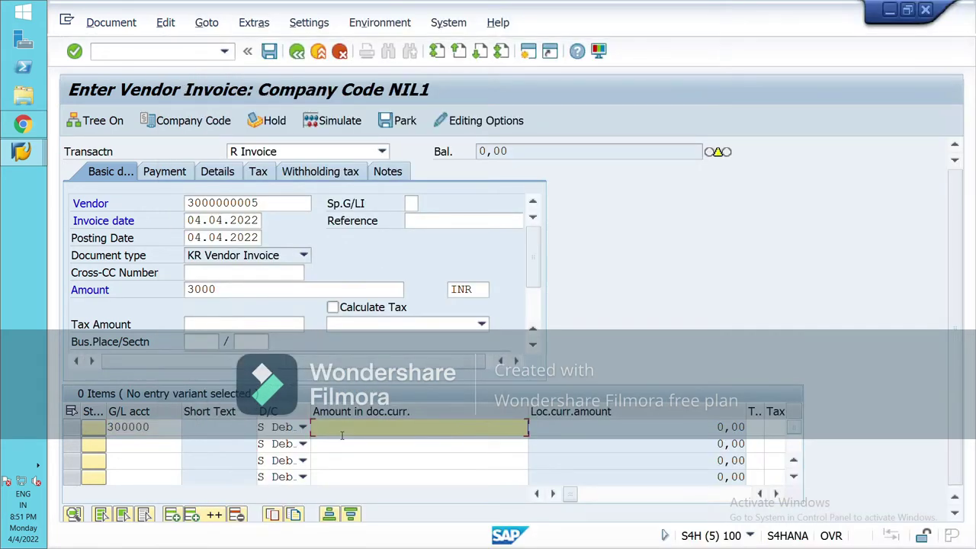
type("3000")
key("Return")
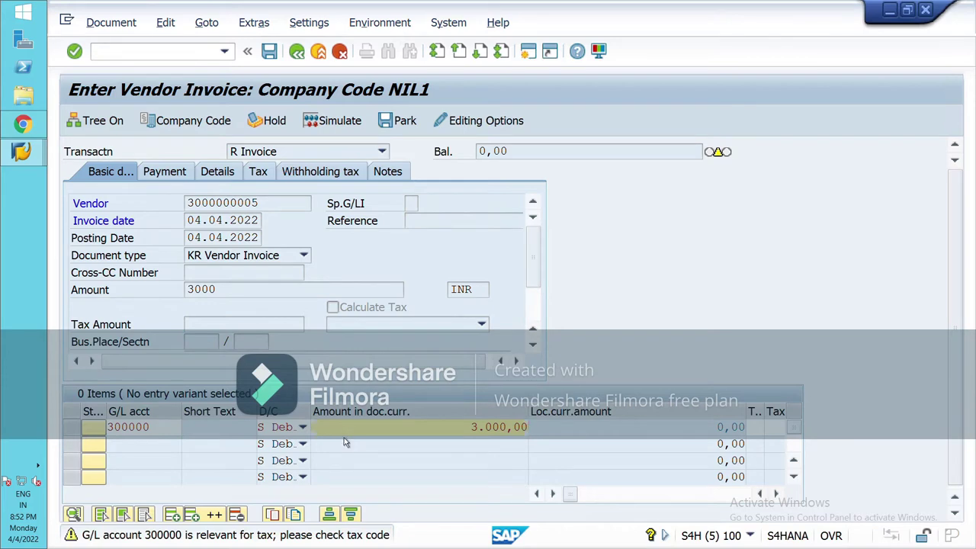
key("Return")
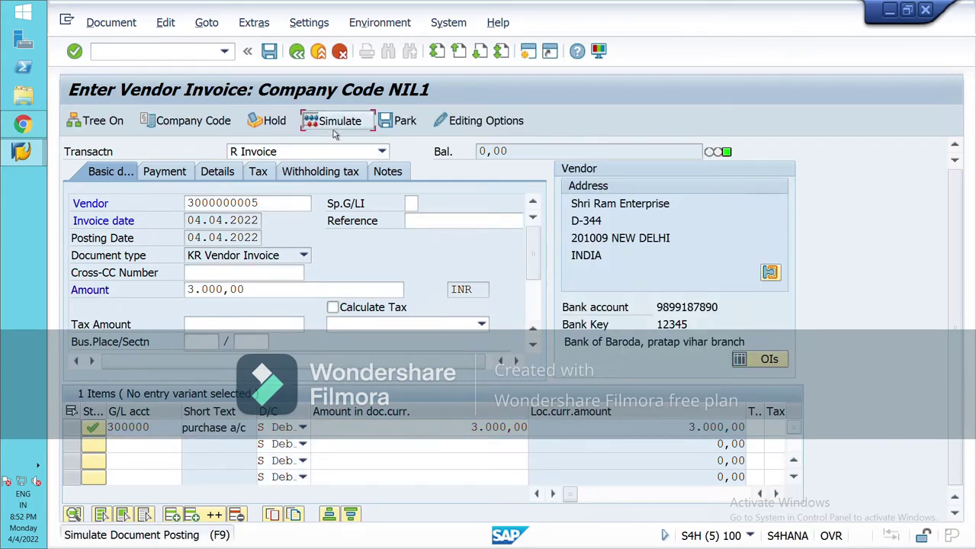
Simulate the vendor invoice posting, accepting the tax code warning, and post the document
left_click(333, 130)
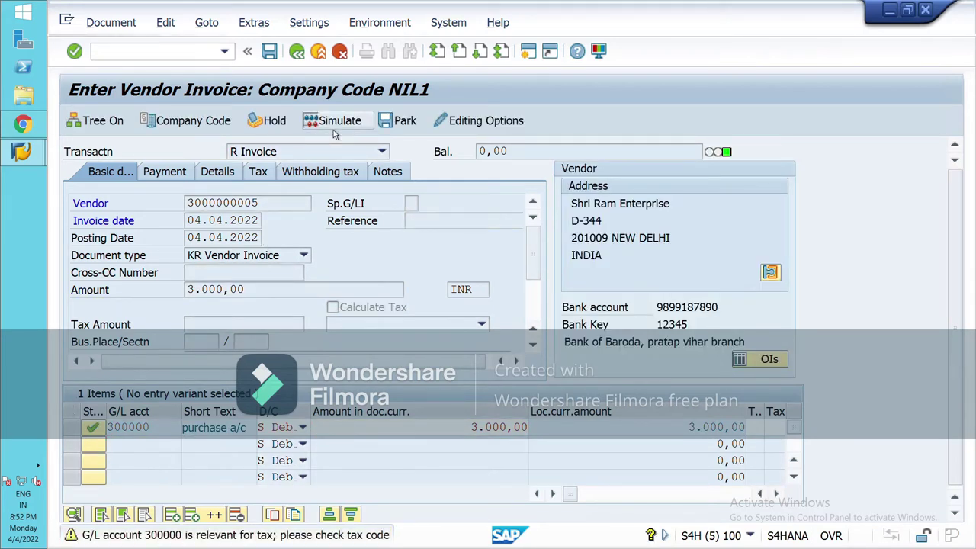
left_click(333, 130)
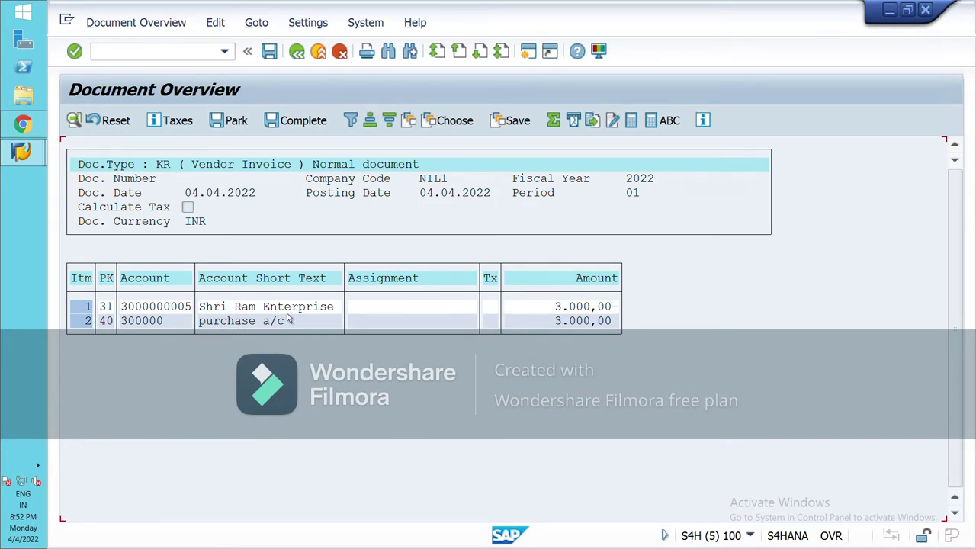
left_click(269, 51)
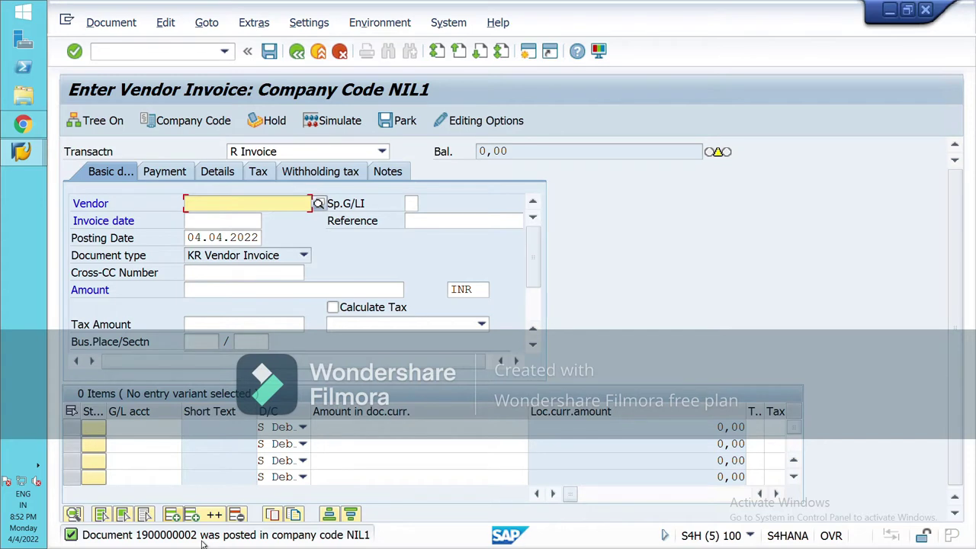
Switch to the customer invoice entry transaction with /nfb70
left_click(172, 55)
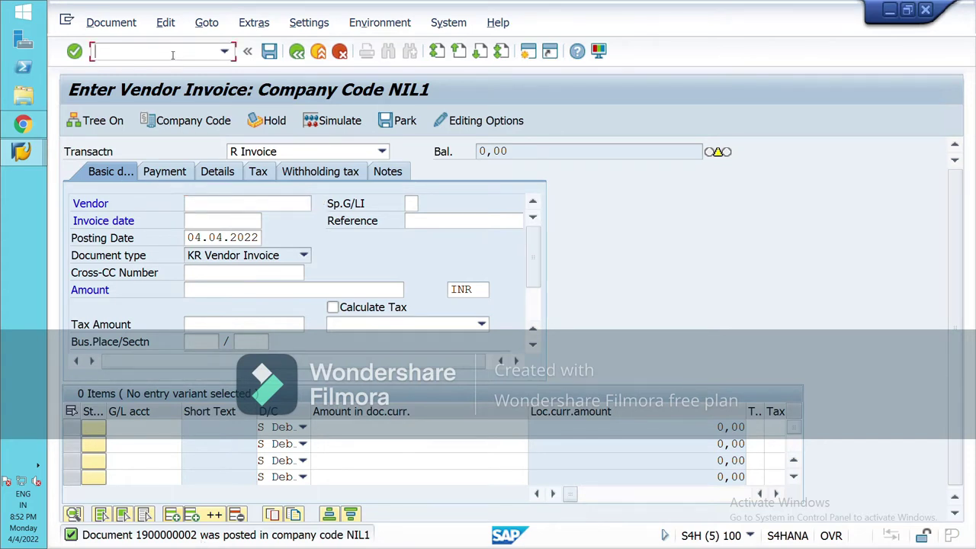
type("/nfb70")
key("Return")
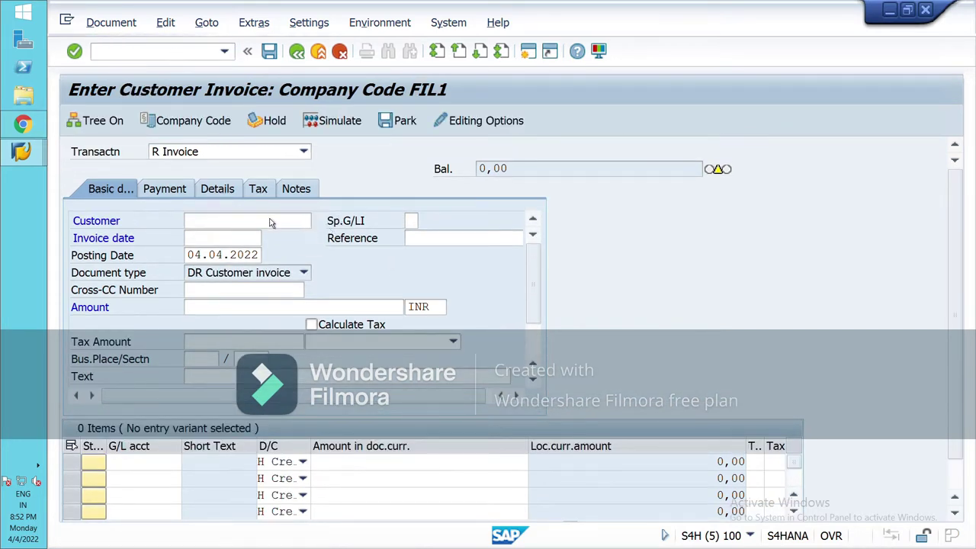
Look up the customers by company code and choose Bharti Airtel as the invoice's customer
left_click(318, 220)
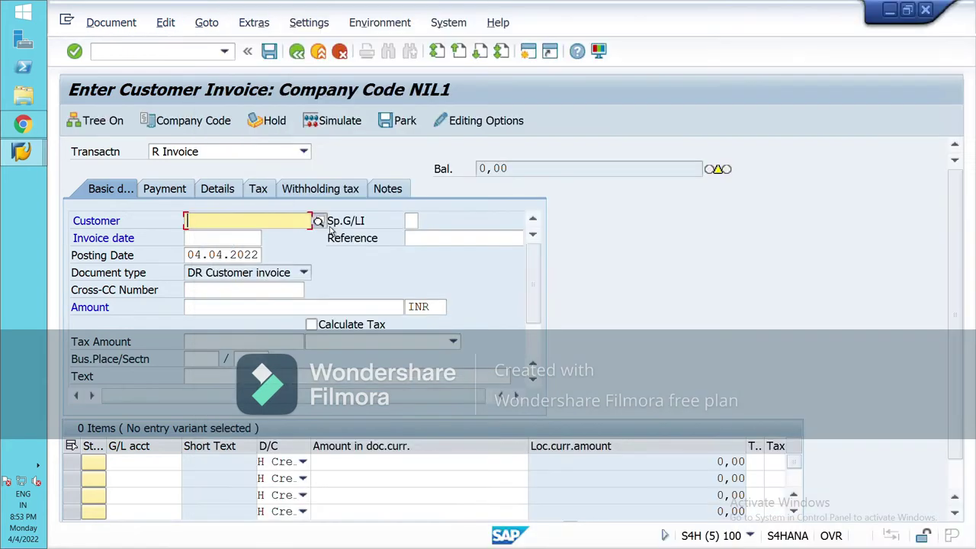
left_click(318, 221)
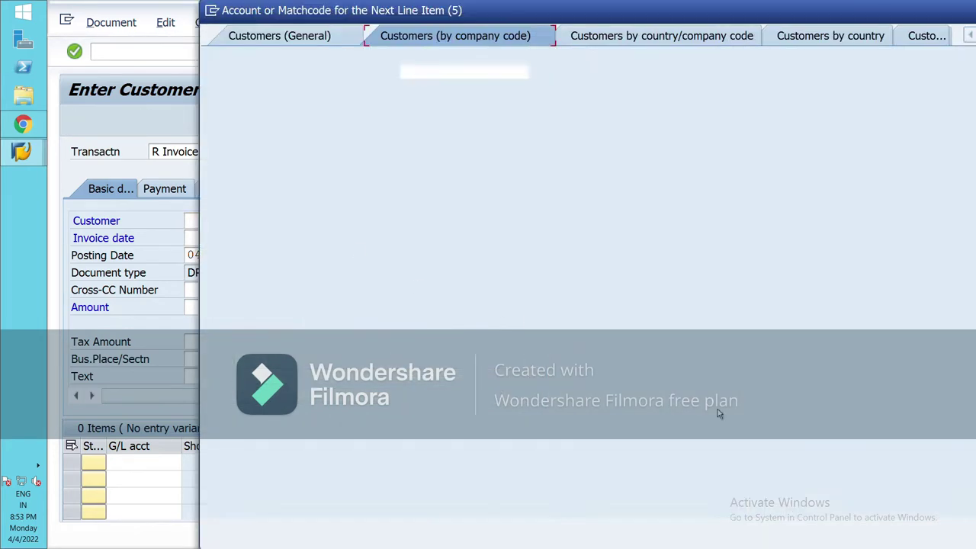
key("Return")
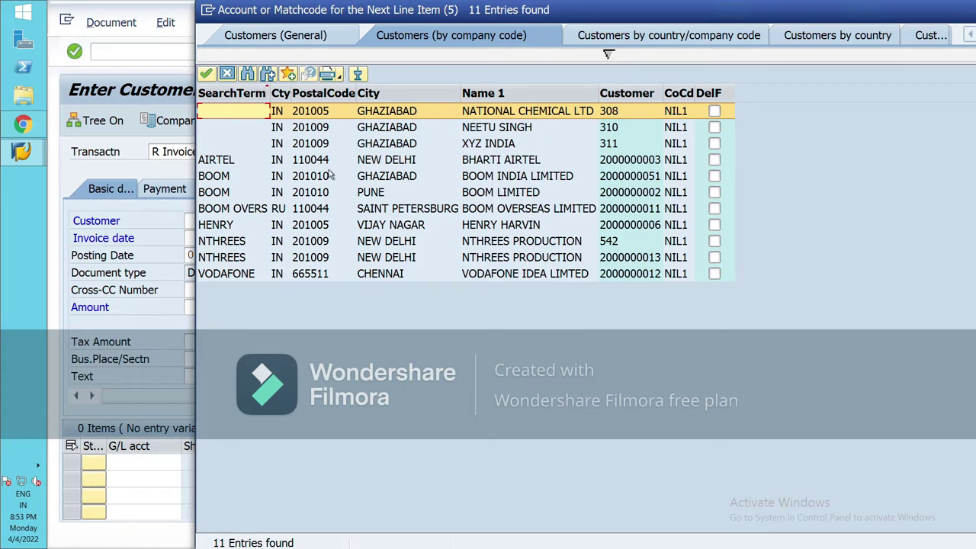
left_click(255, 167)
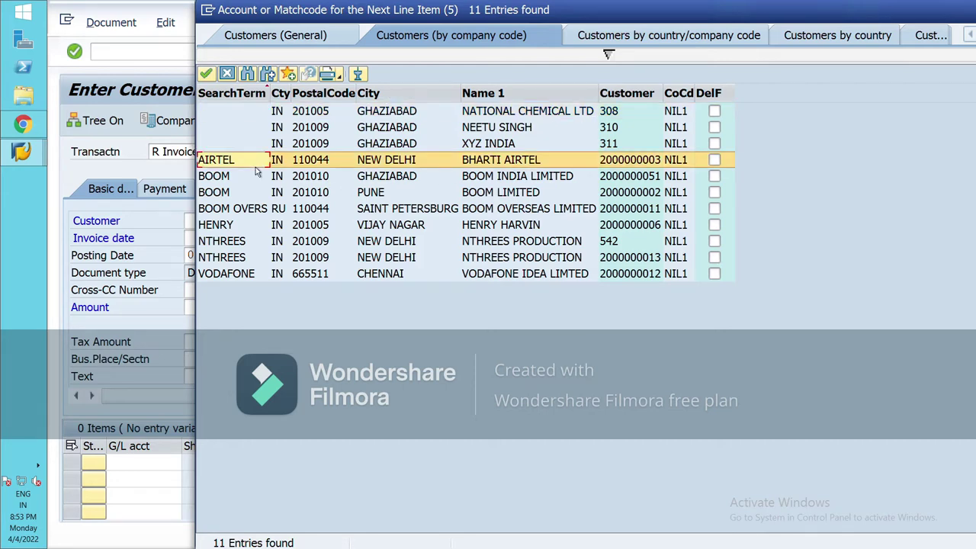
left_click(206, 73)
Set the customer invoice's date to 04.04.2022 and its amount to 2500 INR
left_click(232, 241)
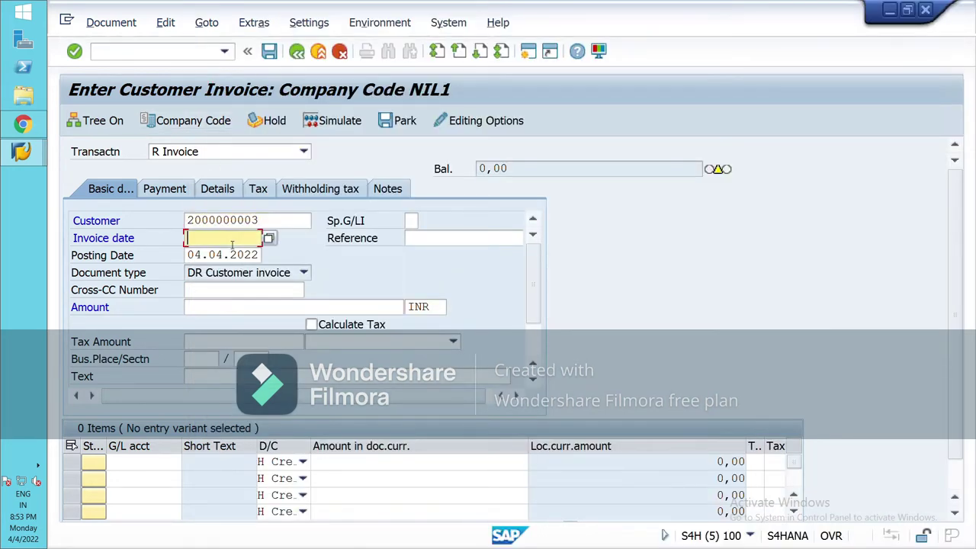
type("04")
key("Return")
left_click(232, 309)
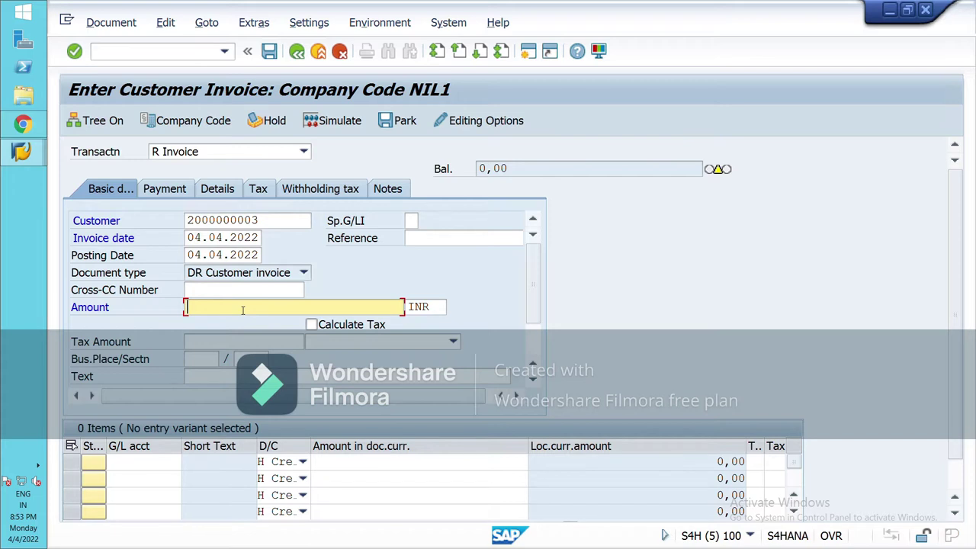
type("25000")
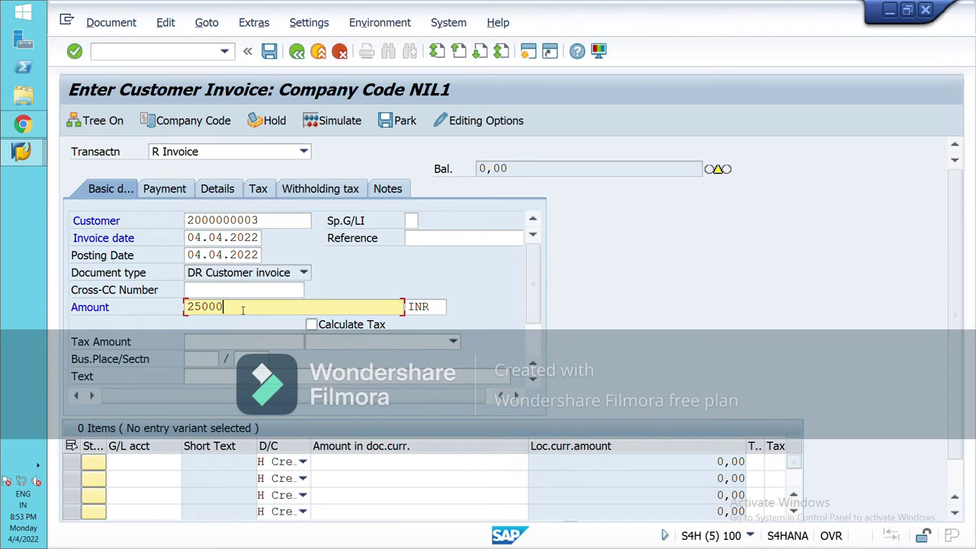
key("BackSpace")
Look up the G/L accounts in chart of accounts NIL1 and choose the sales account for the customer invoice's first line item
left_click(175, 461)
left_click(190, 460)
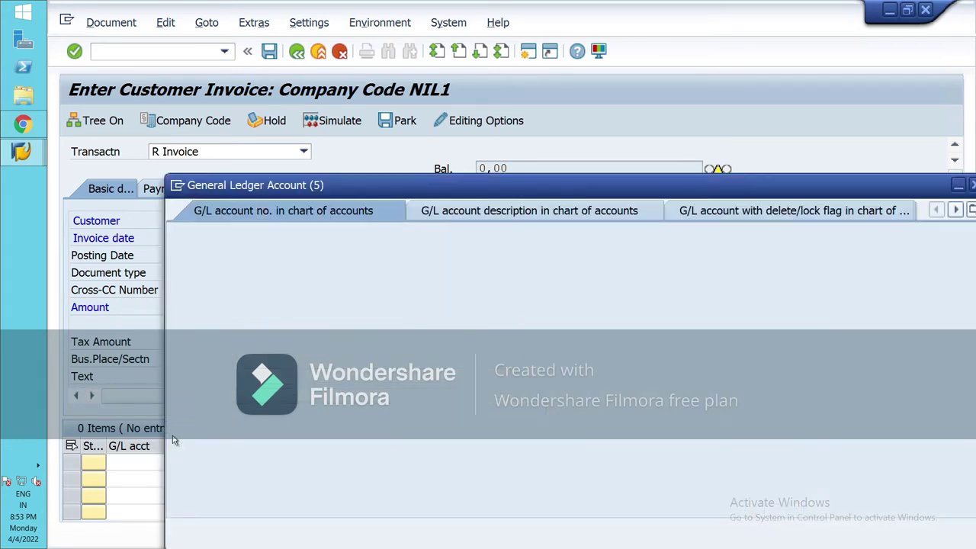
mouse_move(933, 543)
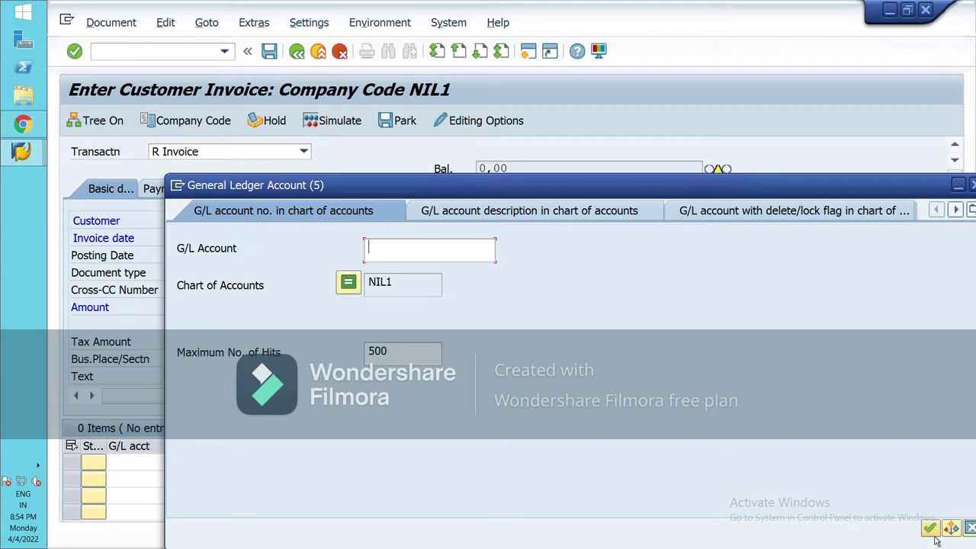
left_click(931, 530)
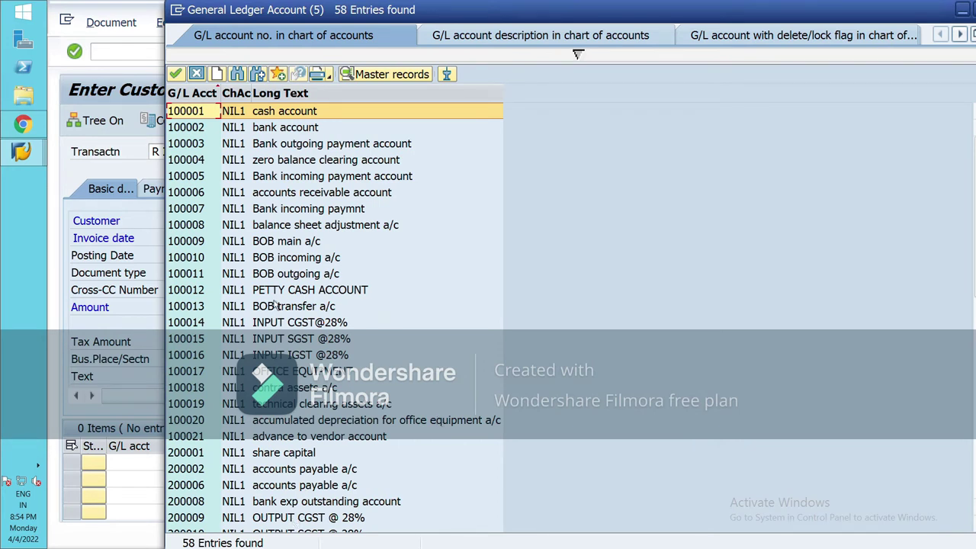
scroll(309, 419, "down", 1)
scroll(309, 422, "down", 8)
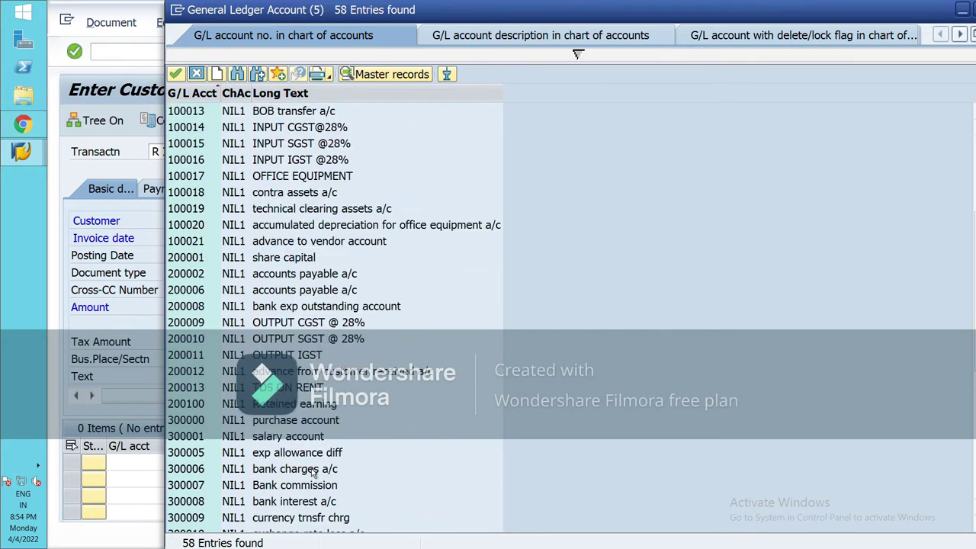
scroll(311, 516, "down", 2)
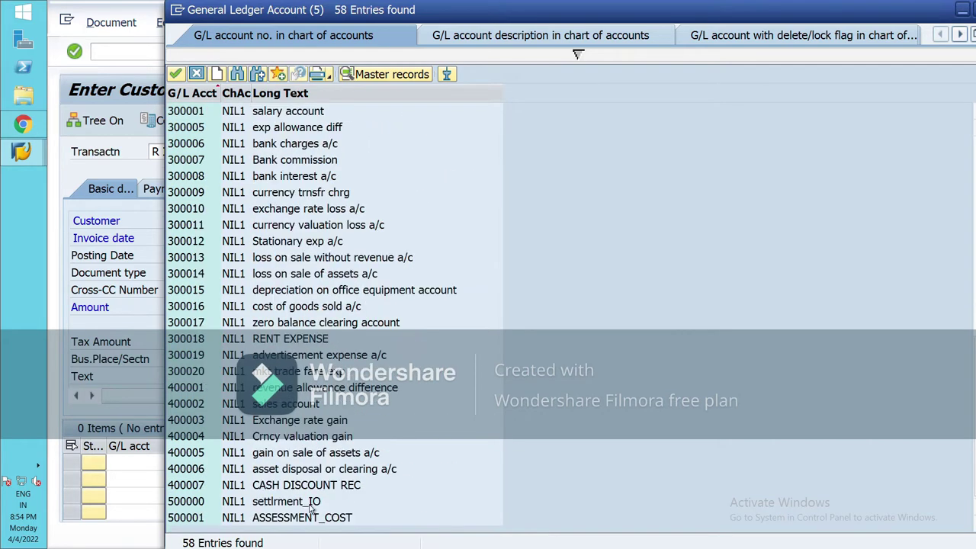
left_click(296, 411)
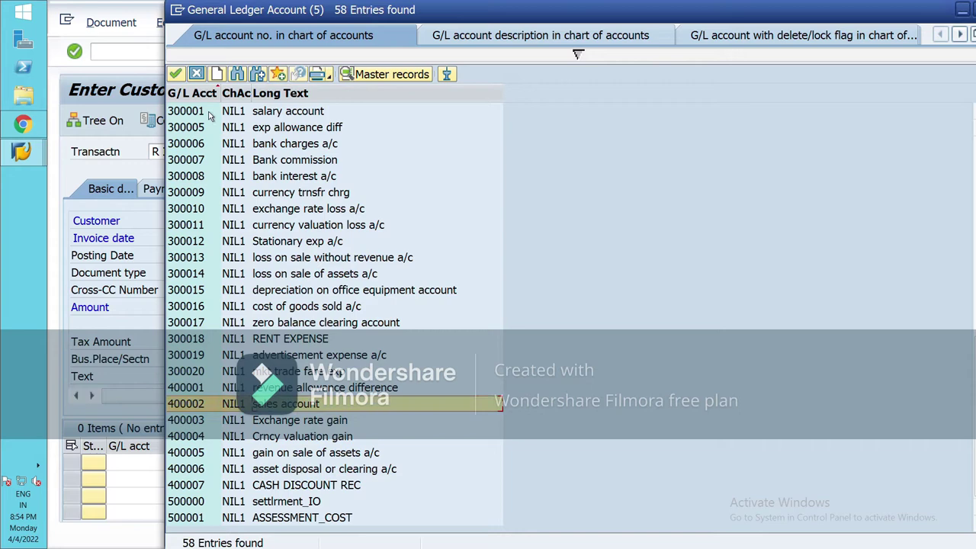
left_click(175, 73)
Set the sales account line's amount to 2500 and post the customer invoice, accepting the messages
left_click(396, 466)
type("2500")
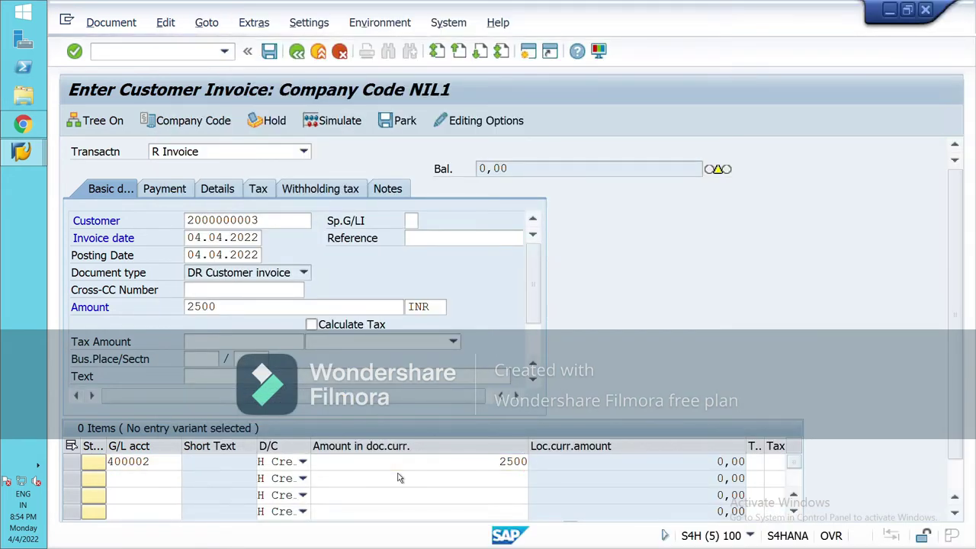
key("Return")
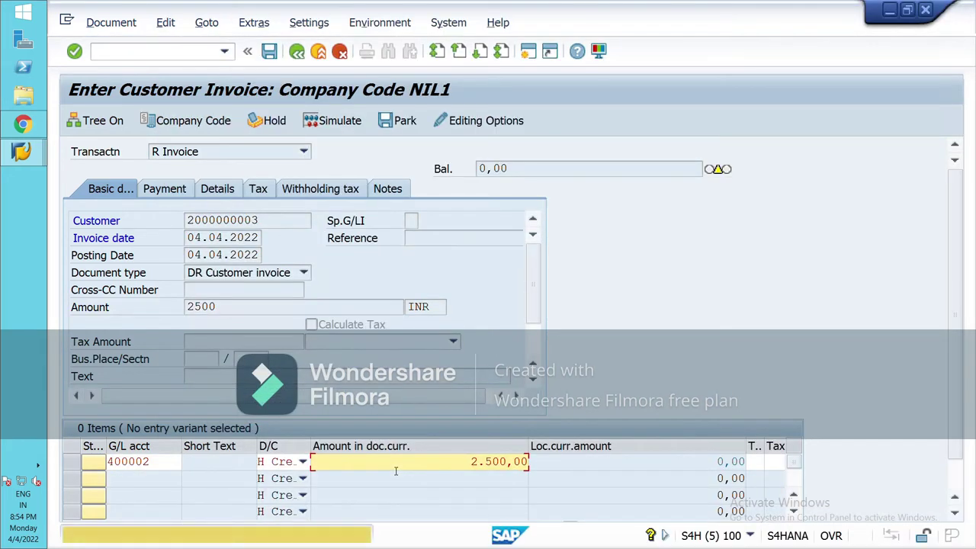
key("Return")
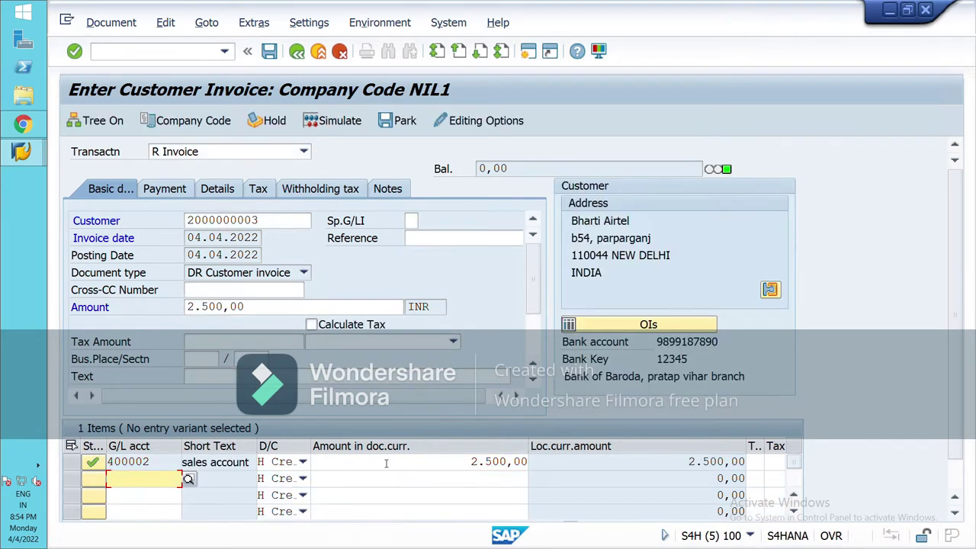
left_click(271, 52)
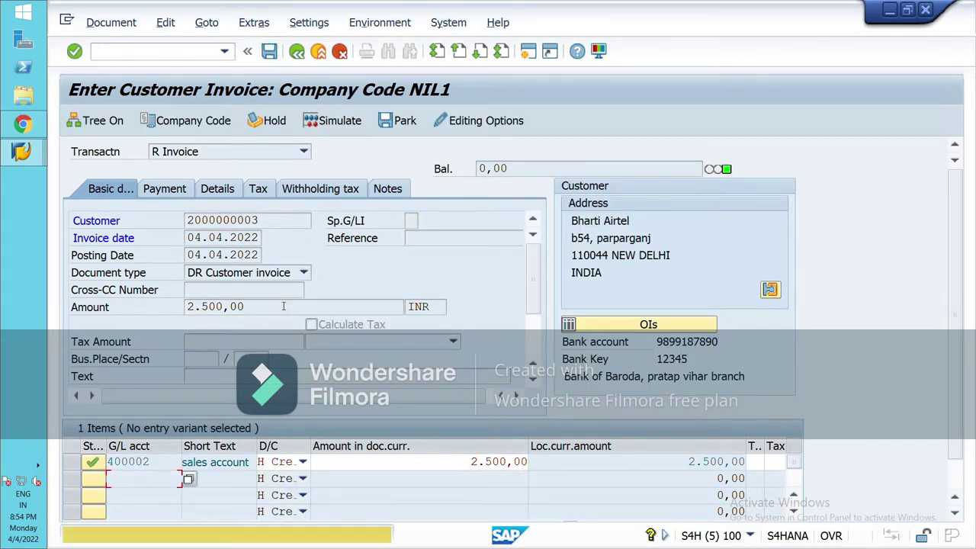
key("Return")
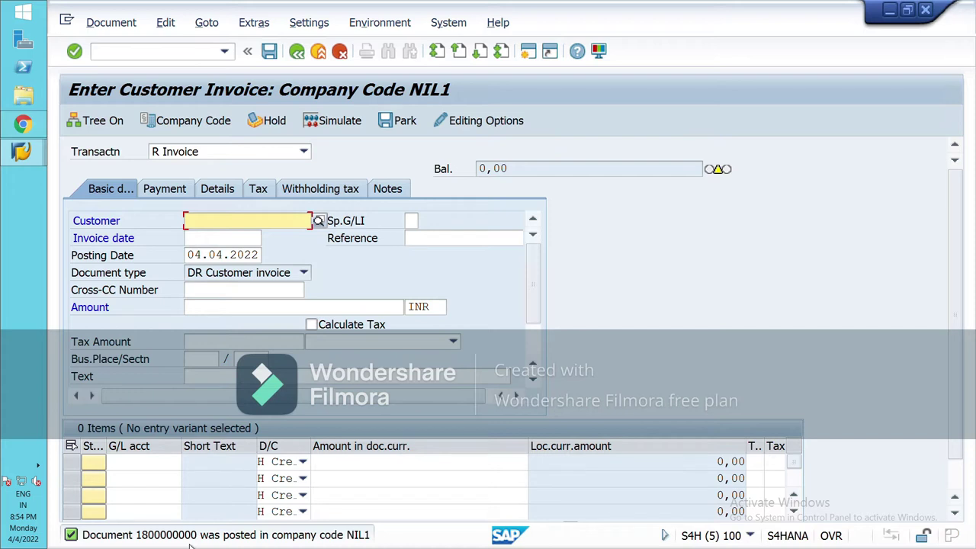
Leave the customer invoice entry and return to SAP Easy Access with /n
left_click(189, 52)
type("/n")
key("Return")
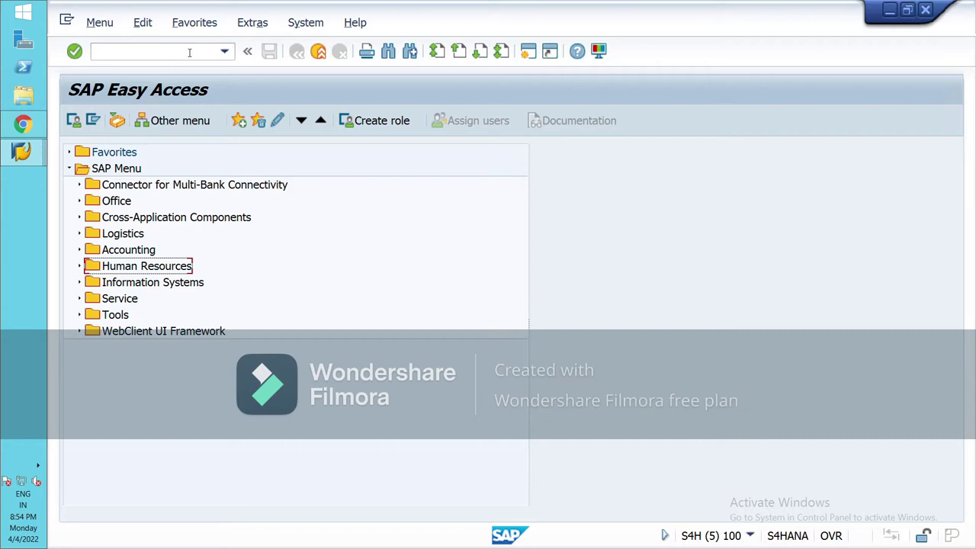
Open the vendor change transaction FK02 from the Accounts Payable master records under Financial Accounting
left_click(80, 252)
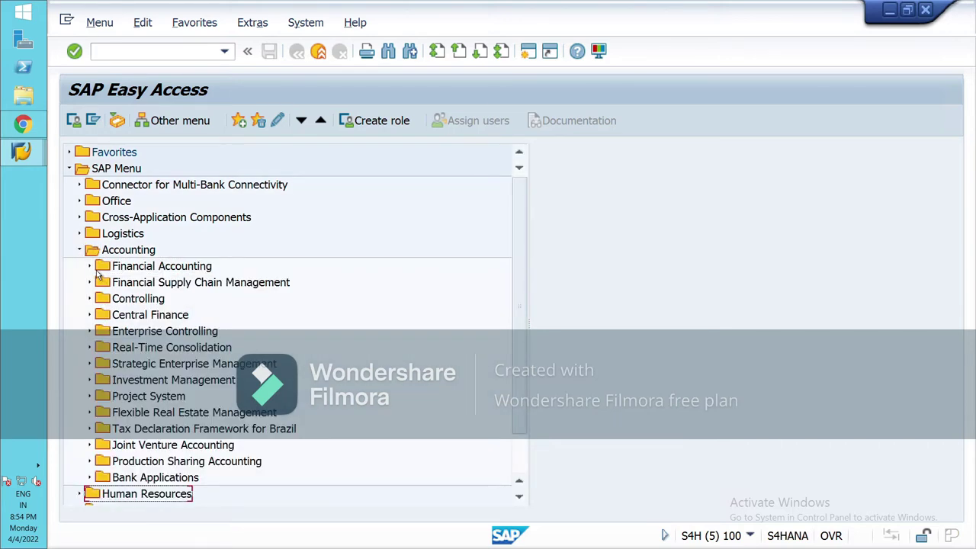
left_click(95, 270)
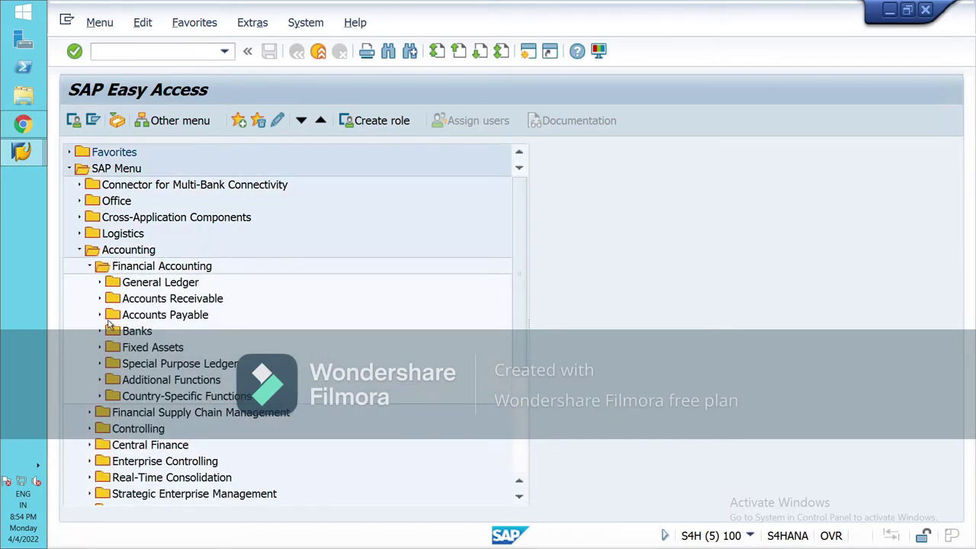
left_click(107, 320)
left_click(116, 386)
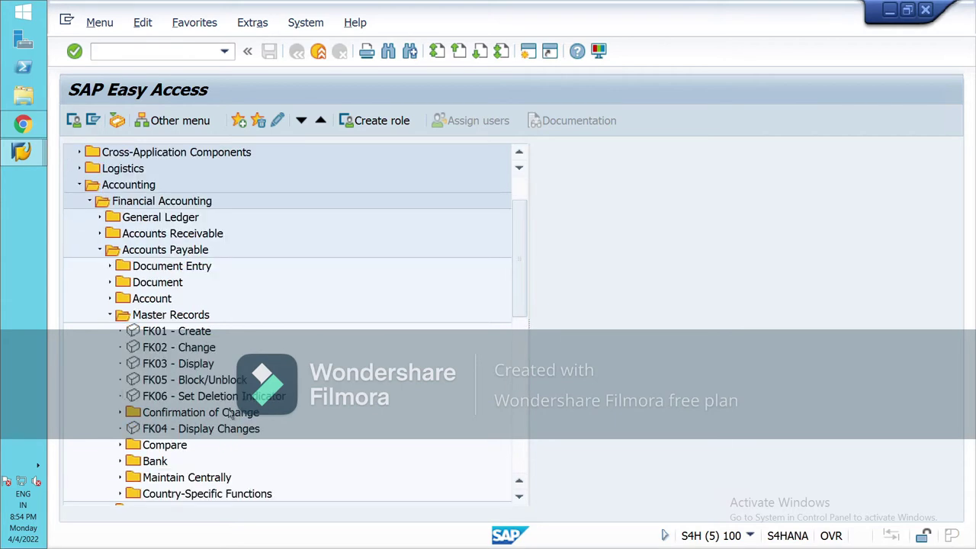
left_click(191, 351)
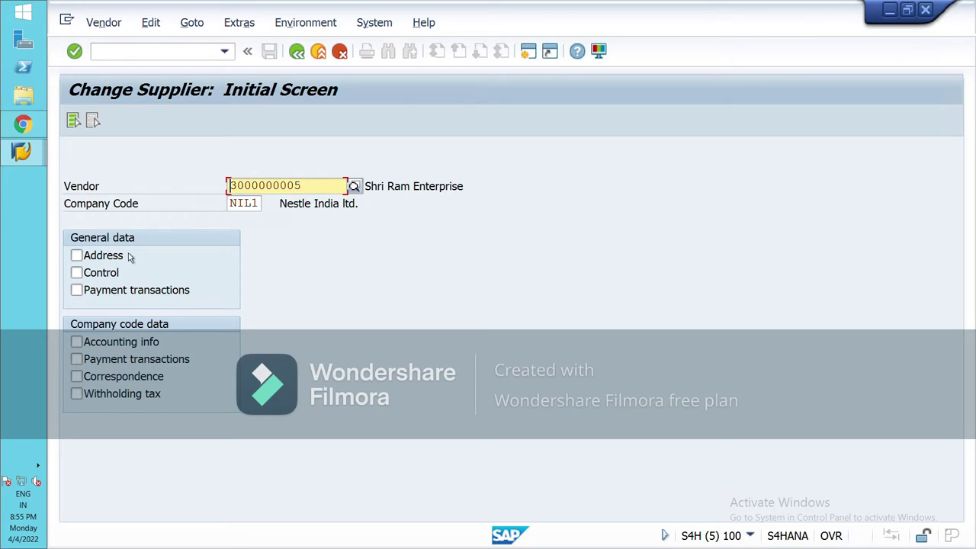
Open vendor Shri Ram Enterprise in company code NIL1 for changing with its address data and go to the vendor general data
key("Return")
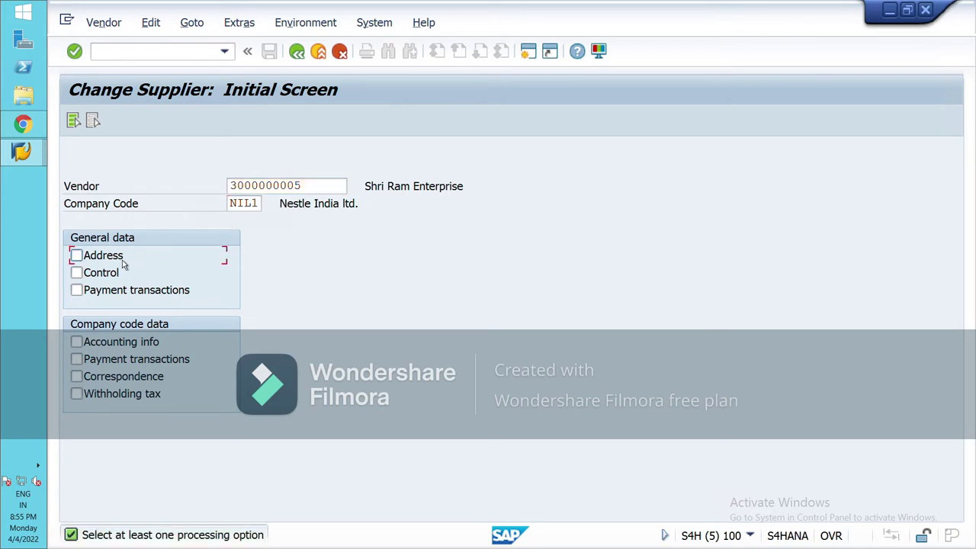
left_click(124, 262)
key("Return")
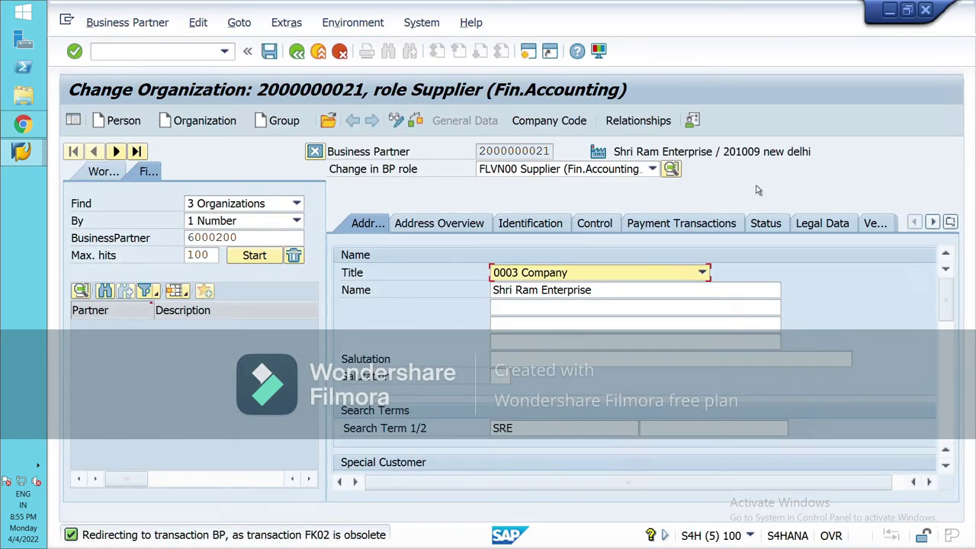
left_click(876, 224)
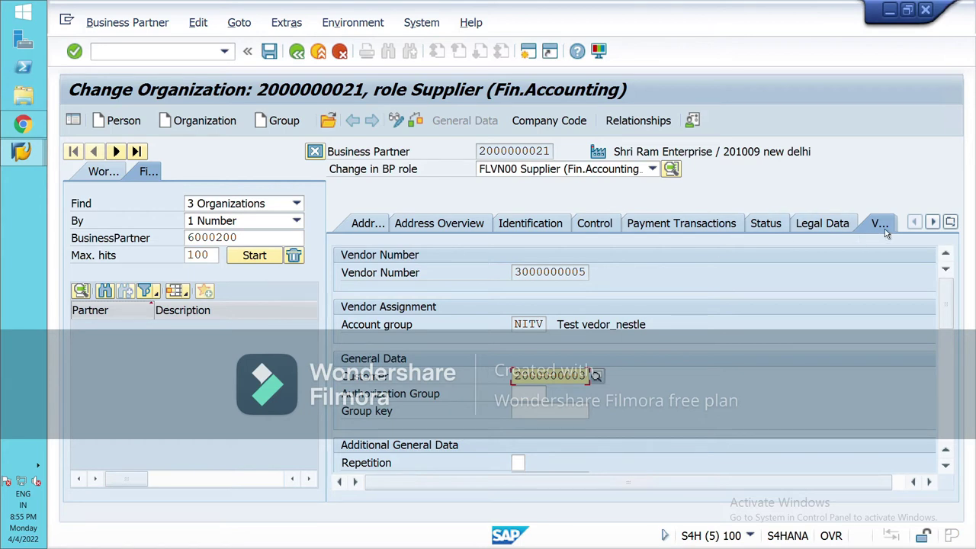
left_click(838, 225)
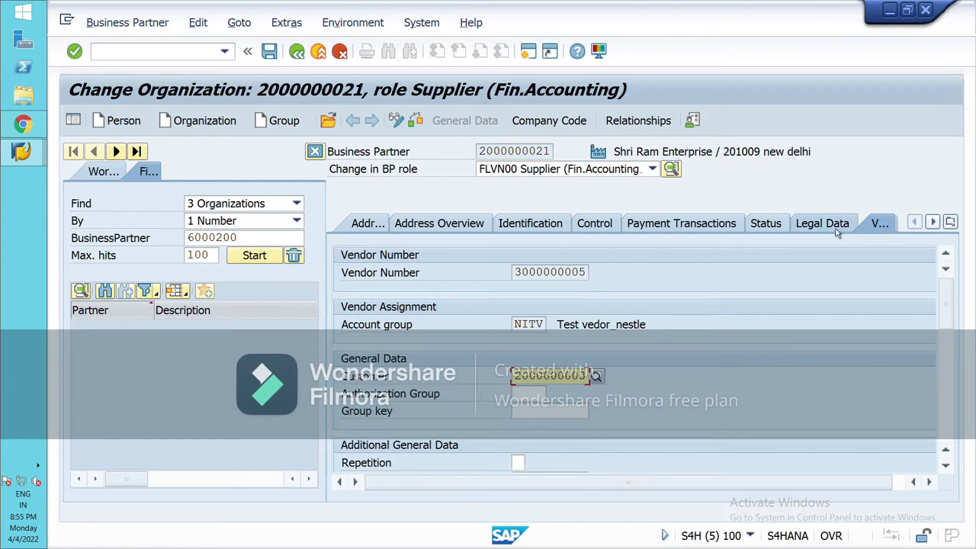
left_click(881, 232)
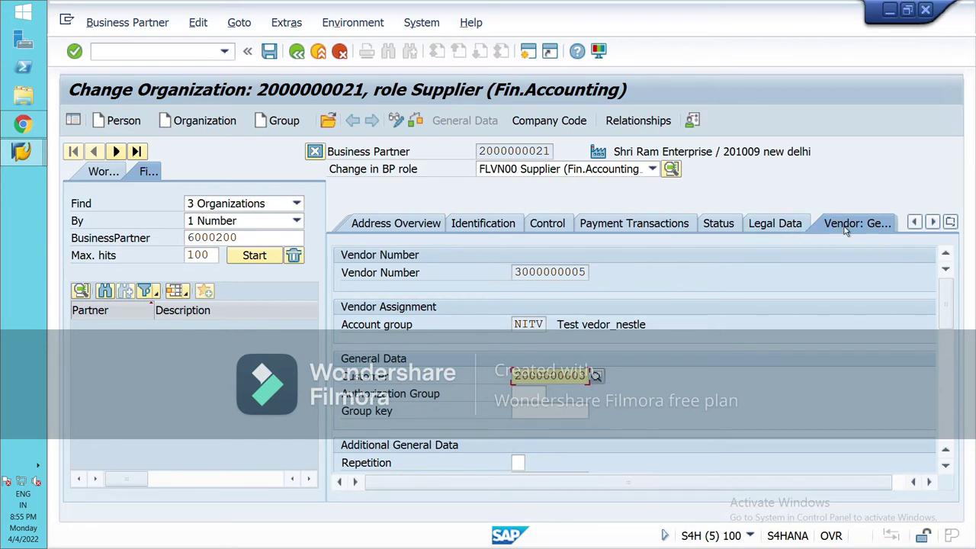
left_click(846, 228)
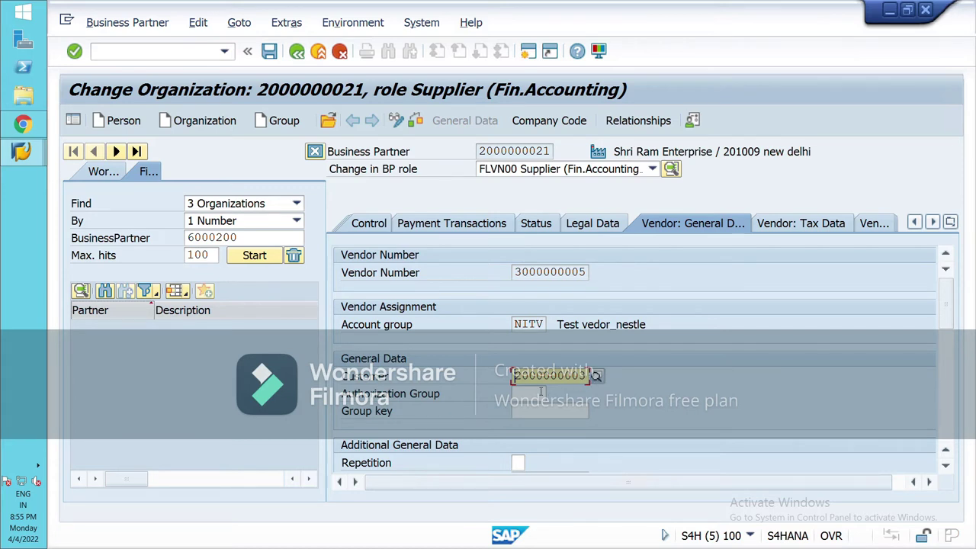
Look up the customers of company code NIL1 and choose Bharti Airtel as the customer linked to the vendor
left_click(597, 376)
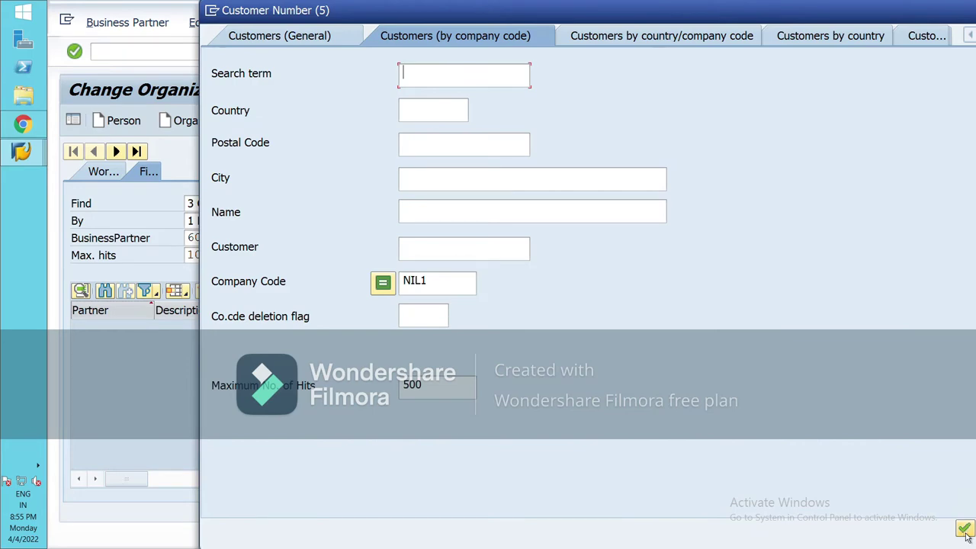
left_click(964, 528)
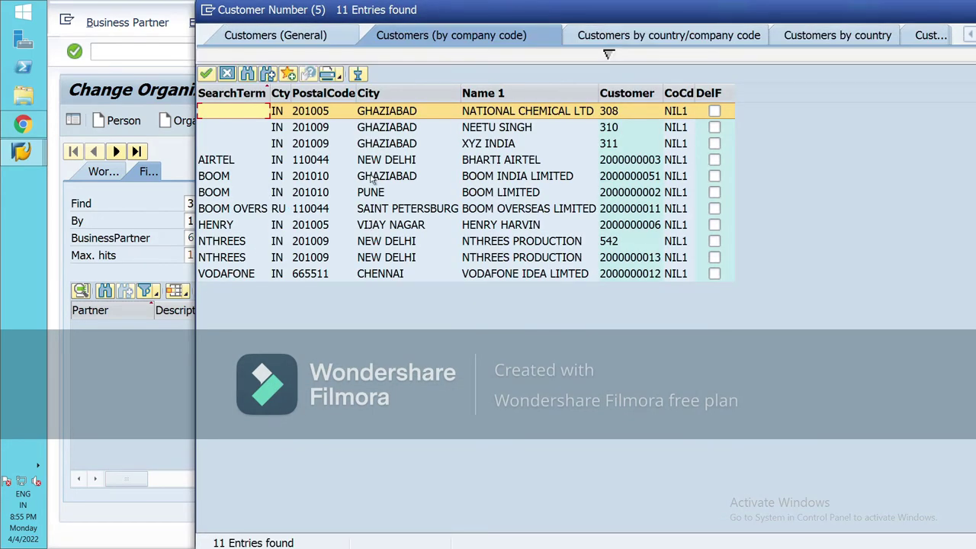
left_click(239, 166)
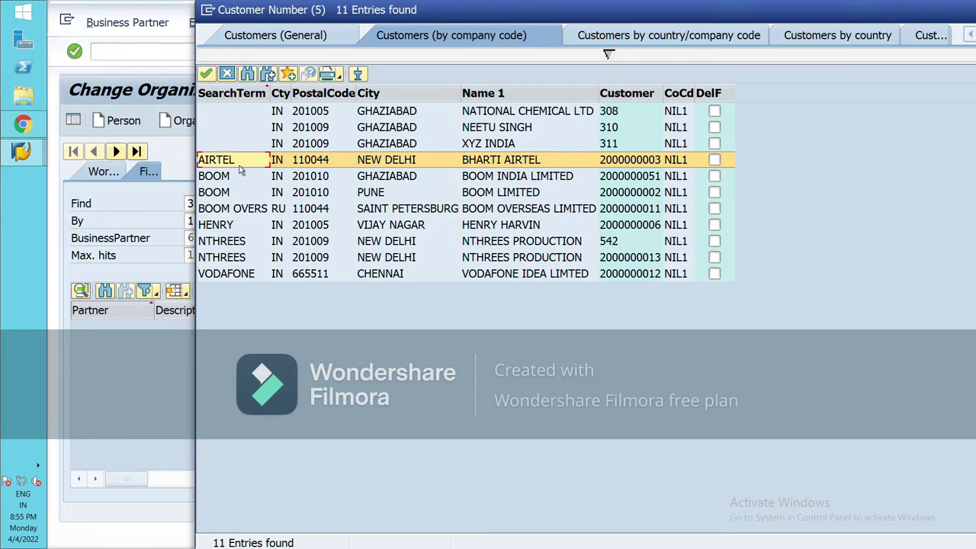
left_click(206, 74)
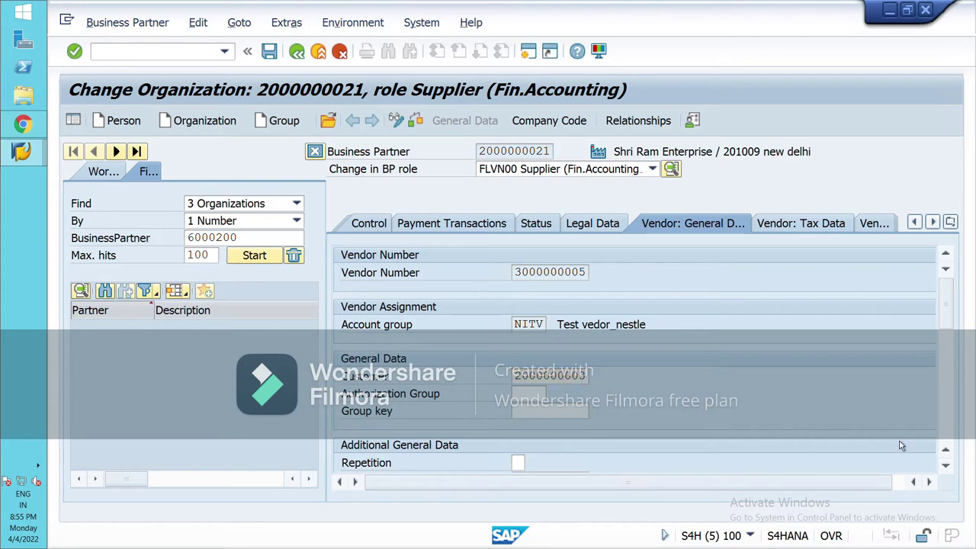
left_click(596, 375)
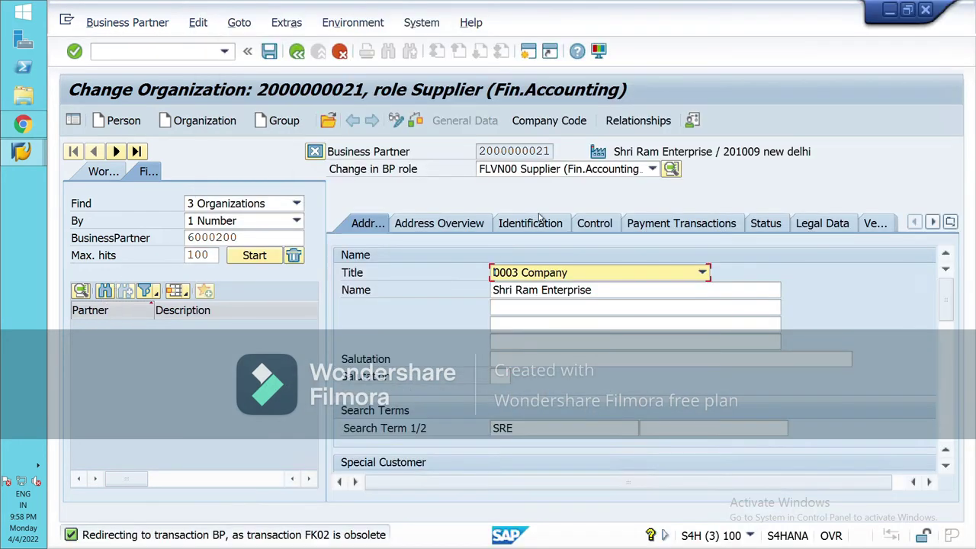
Review the vendor's linked customer and its company code payment transactions, including the clearing with customer setting
left_click(875, 223)
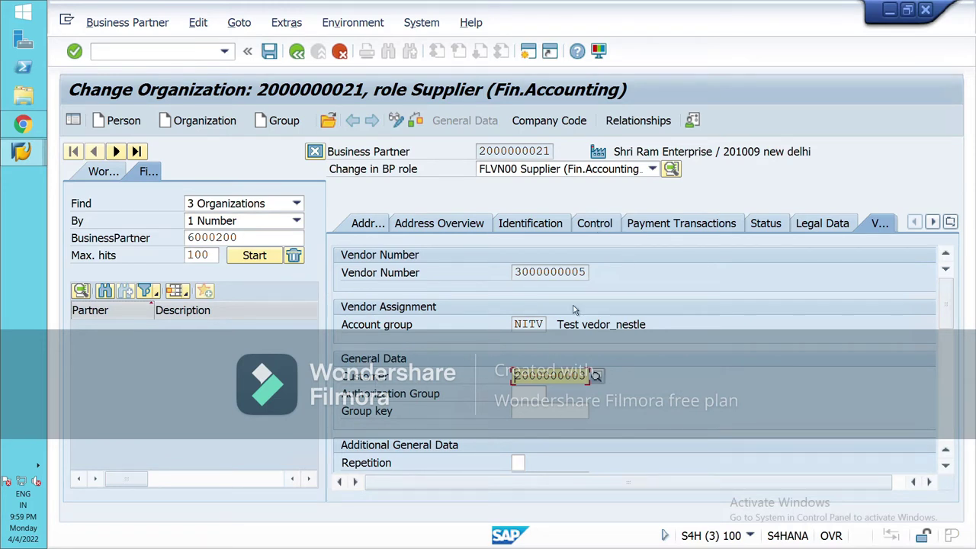
left_click(568, 128)
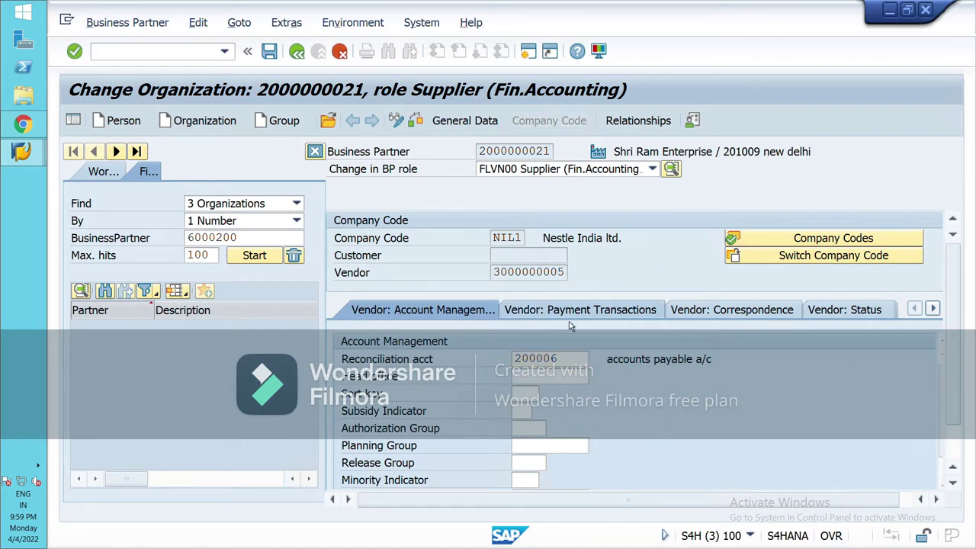
left_click(569, 318)
scroll(637, 420, "down", 5)
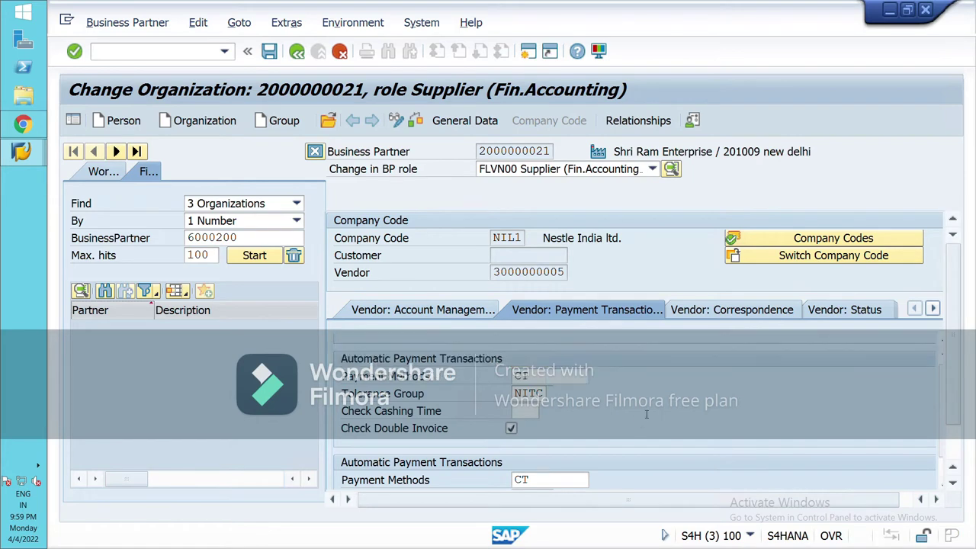
scroll(636, 410, "down", 1)
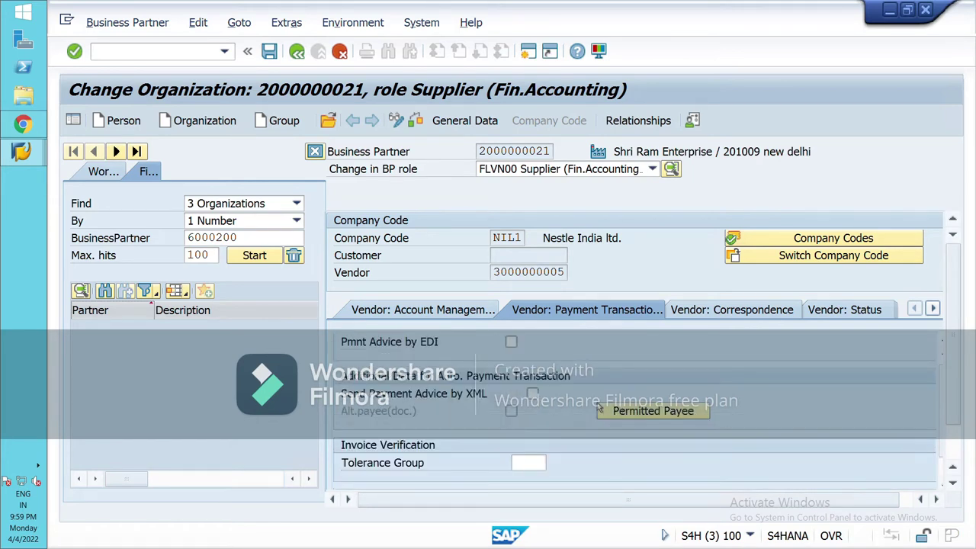
scroll(606, 416, "up", 3)
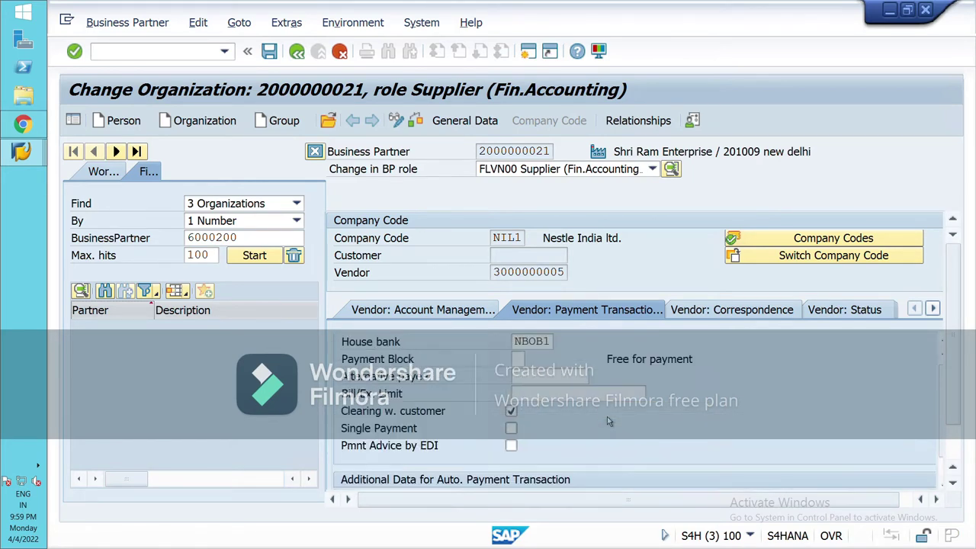
scroll(606, 416, "down", 3)
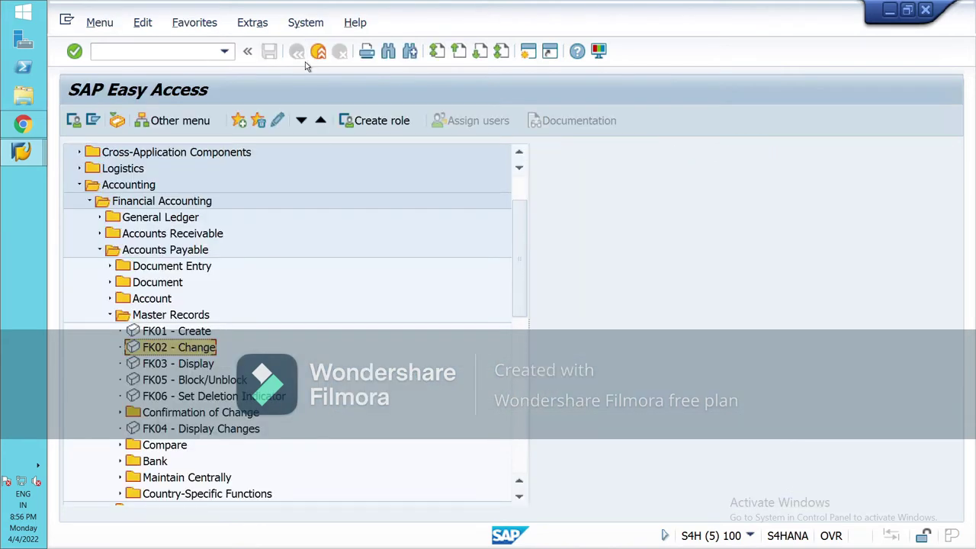
Open the customer change transaction FD02 from the Accounts Receivable master records under Financial Accounting
left_click(110, 314)
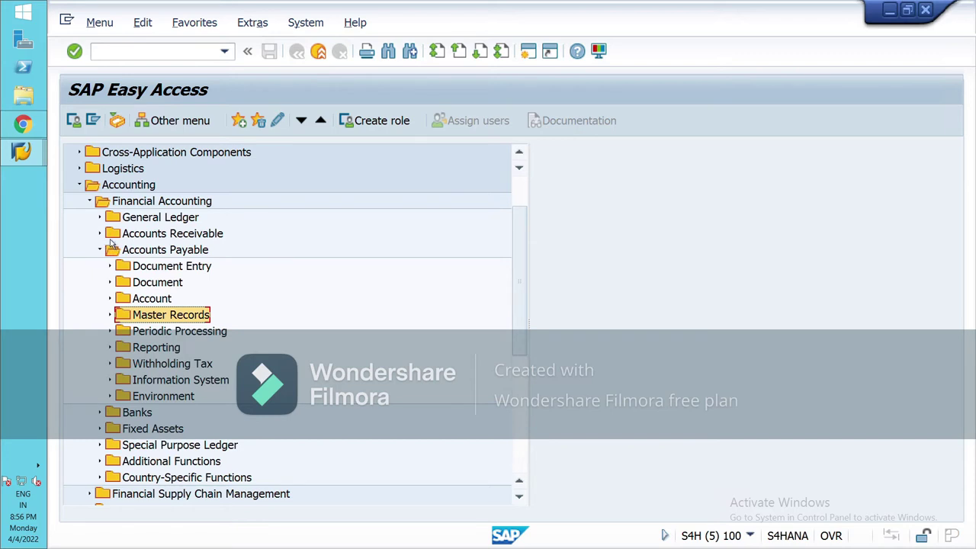
left_click(104, 233)
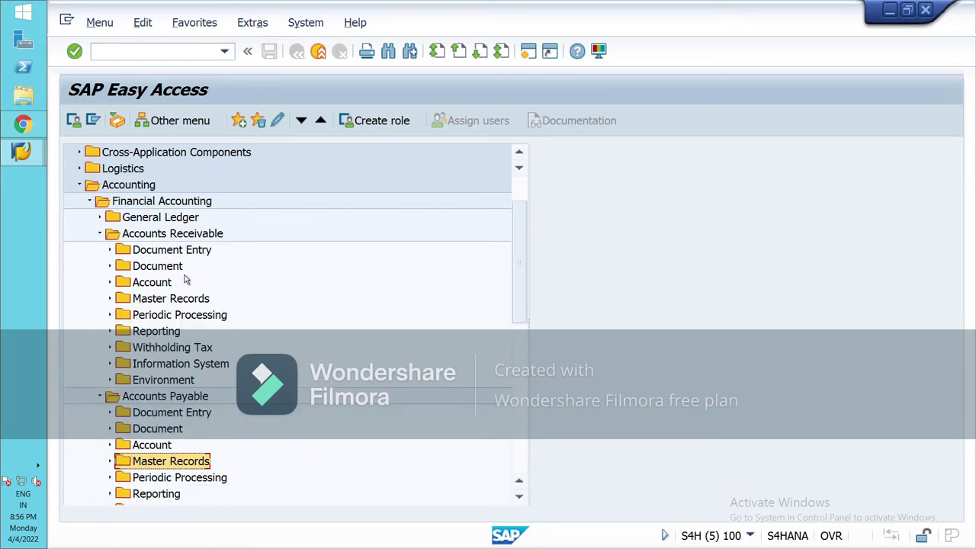
left_click(110, 299)
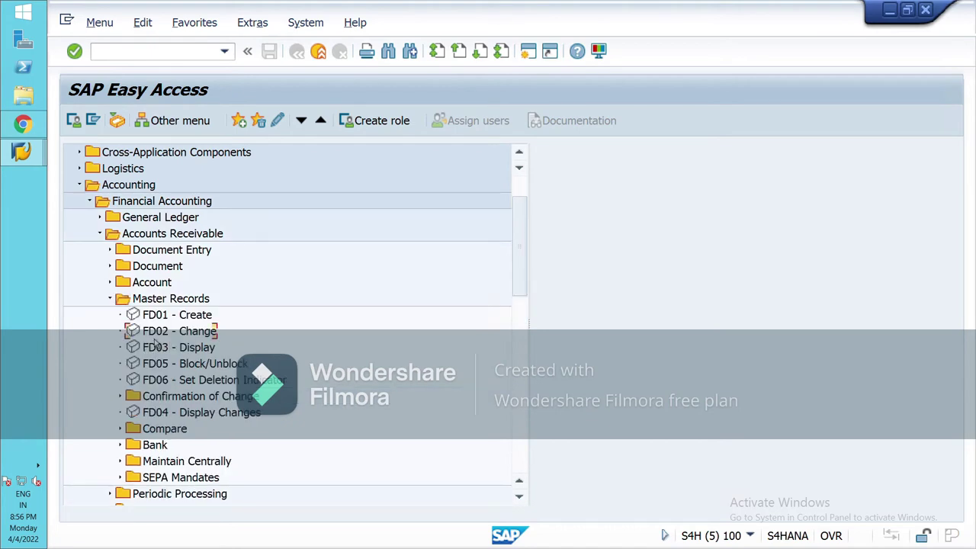
double_click(129, 334)
Look up the customers of company code NIL1 and open Bharti Airtel for changing
left_click(365, 182)
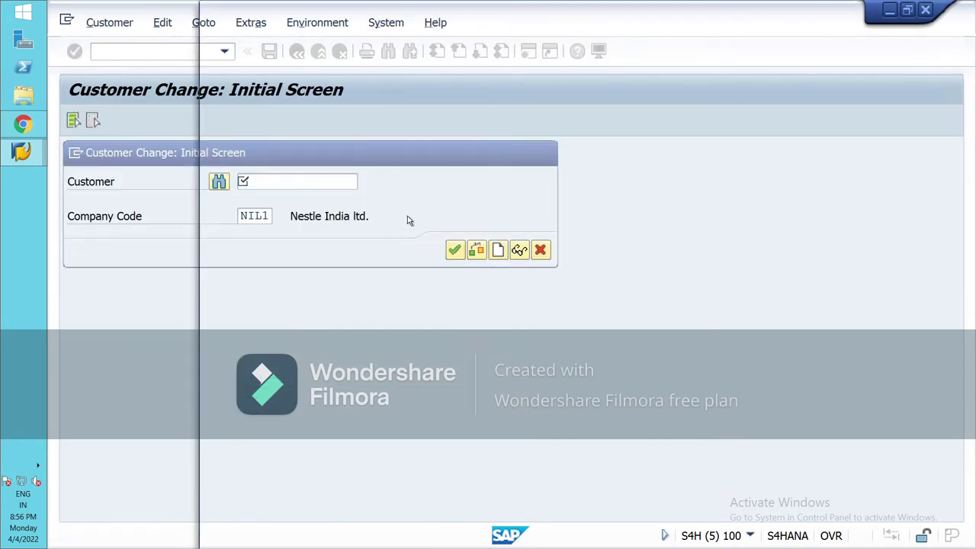
left_click(963, 527)
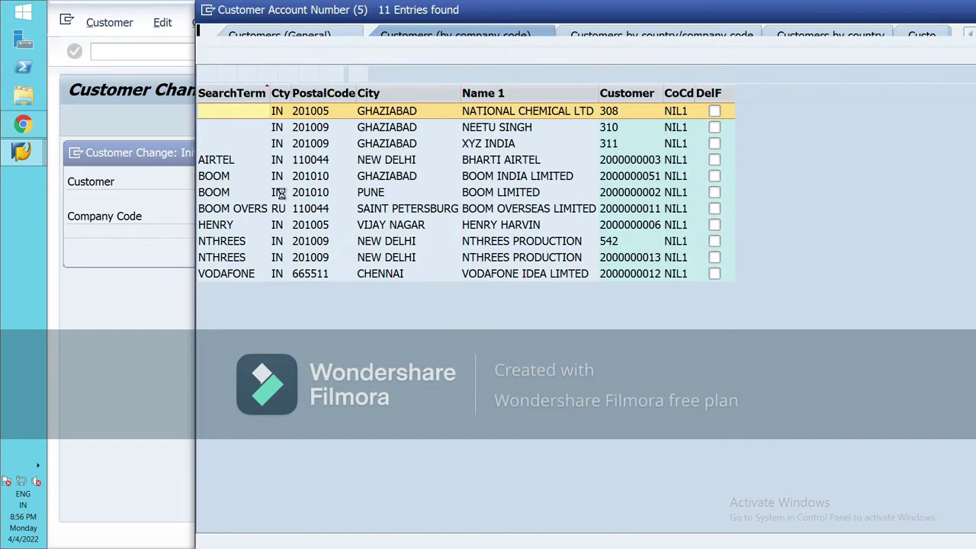
left_click(221, 159)
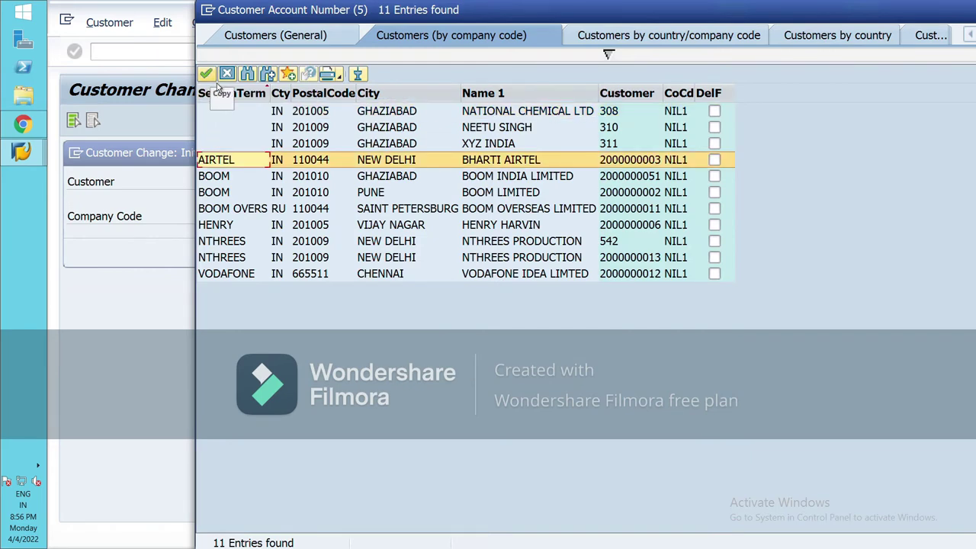
left_click(205, 73)
left_click(455, 252)
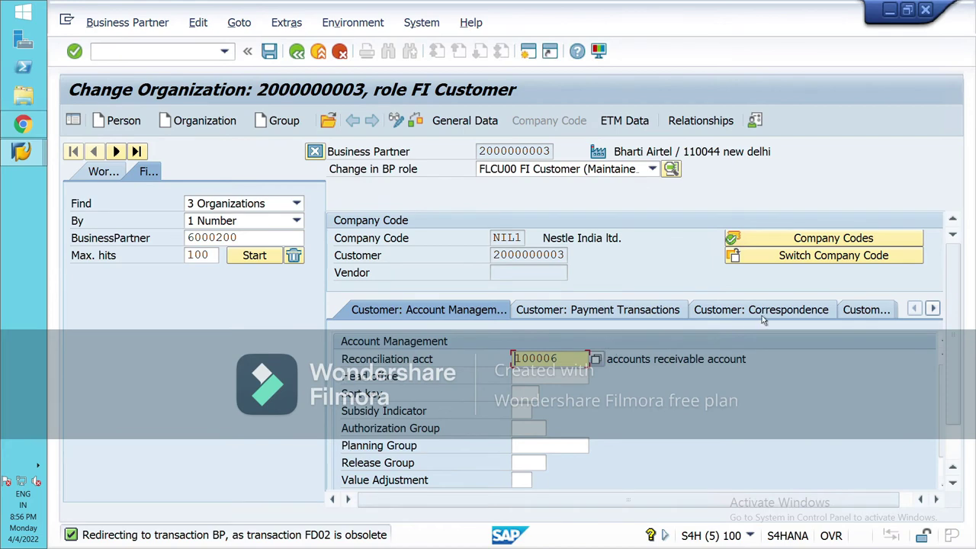
In the customer's general data, look up suppliers for country IN and choose Shri Ram Enterprise as the linked vendor
left_click(485, 129)
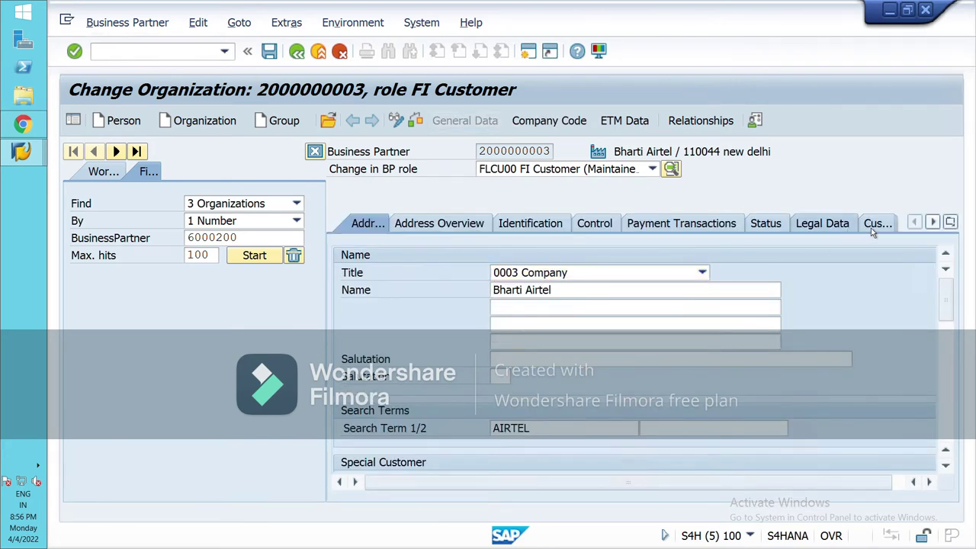
left_click(870, 228)
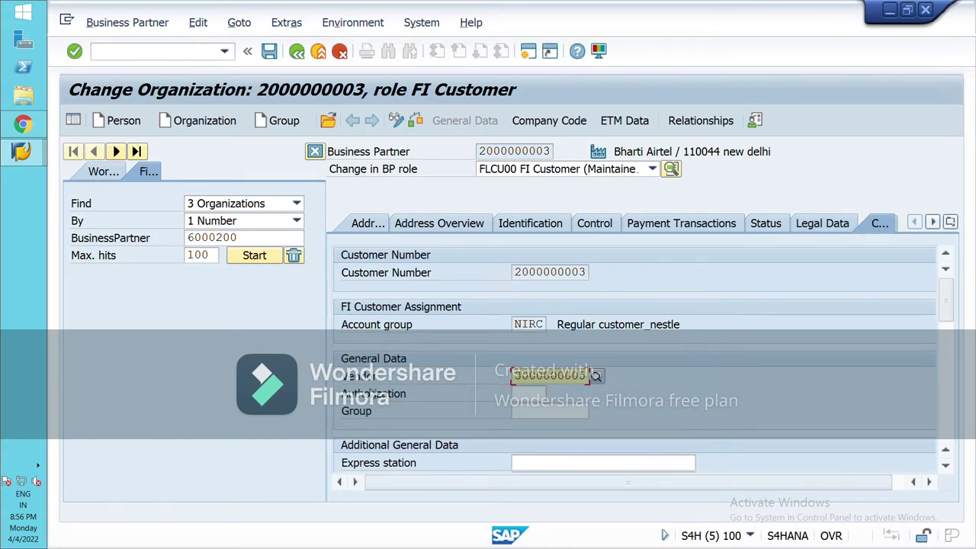
left_click(599, 379)
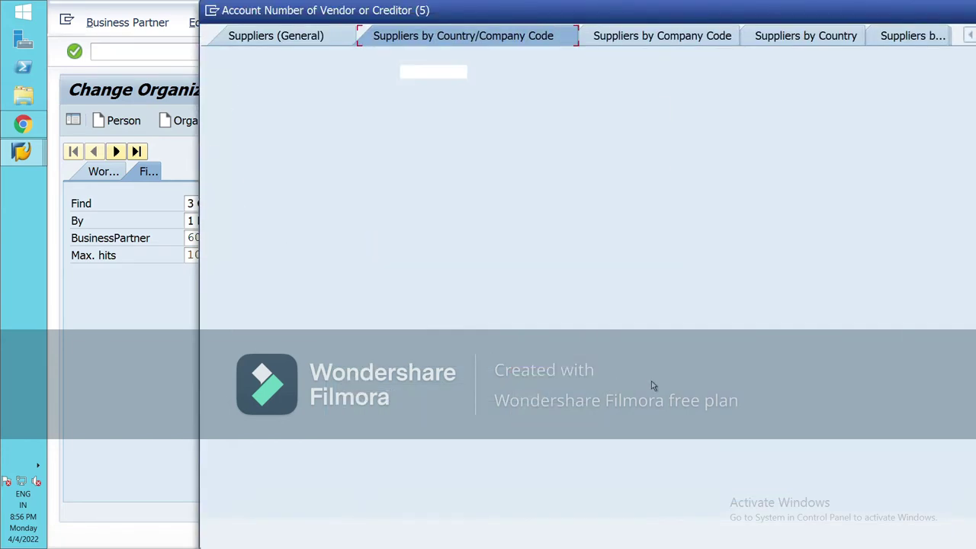
type("IN")
key("Return")
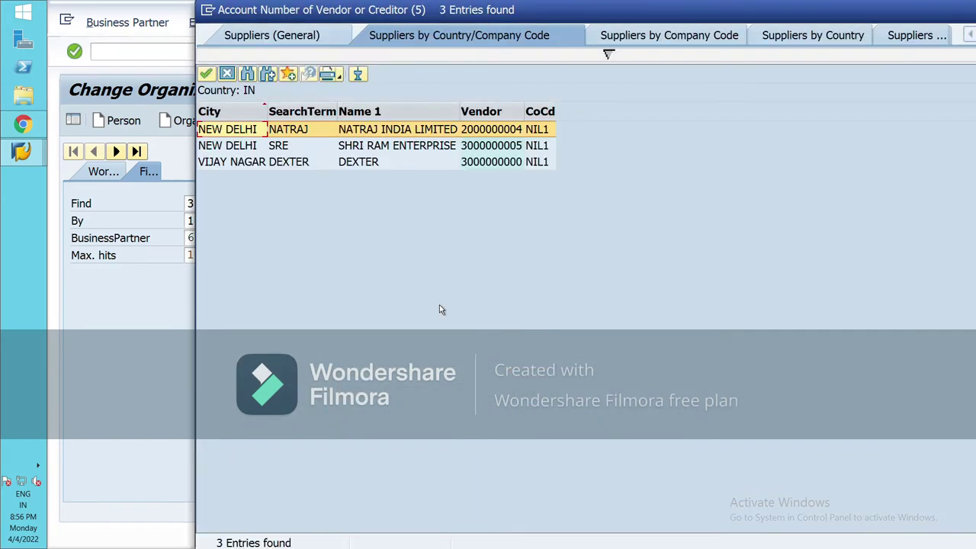
left_click(333, 147)
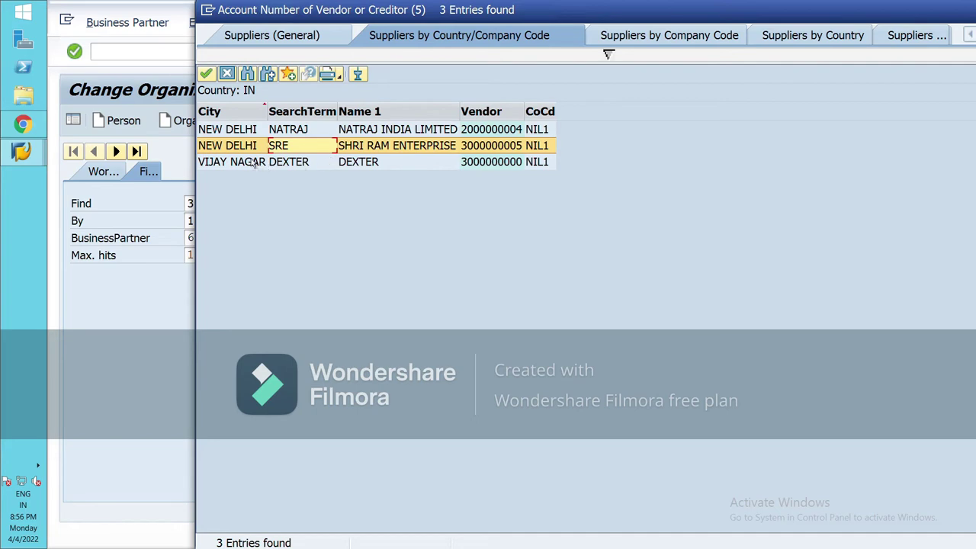
left_click(213, 80)
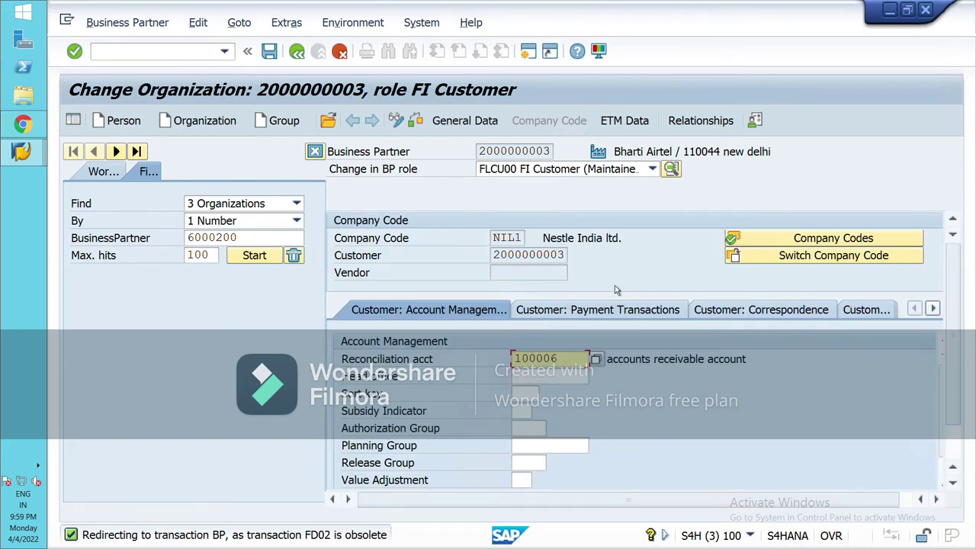
Review the customer's company code payment transactions, including the clearing with vendor setting, and return to its general customer data
key("Return")
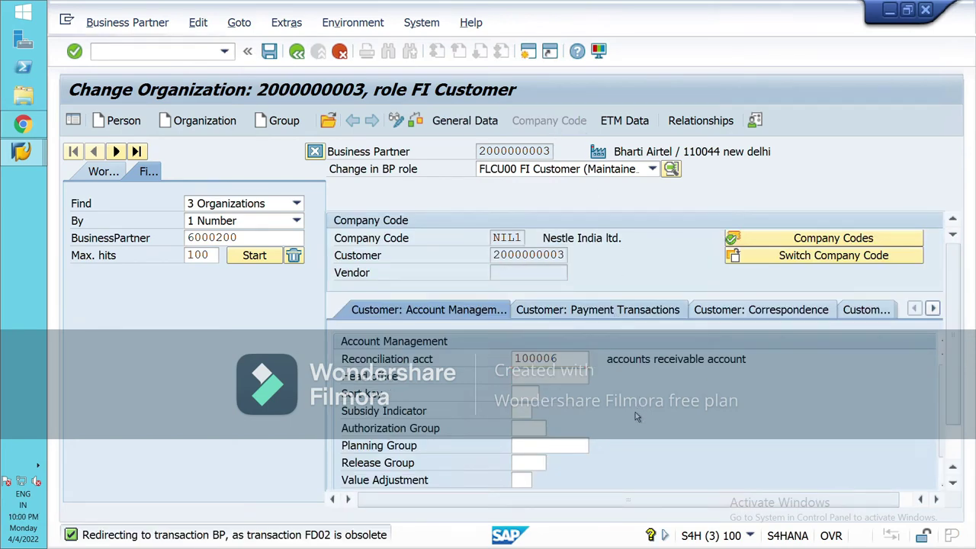
key("ctrl+Page_Down")
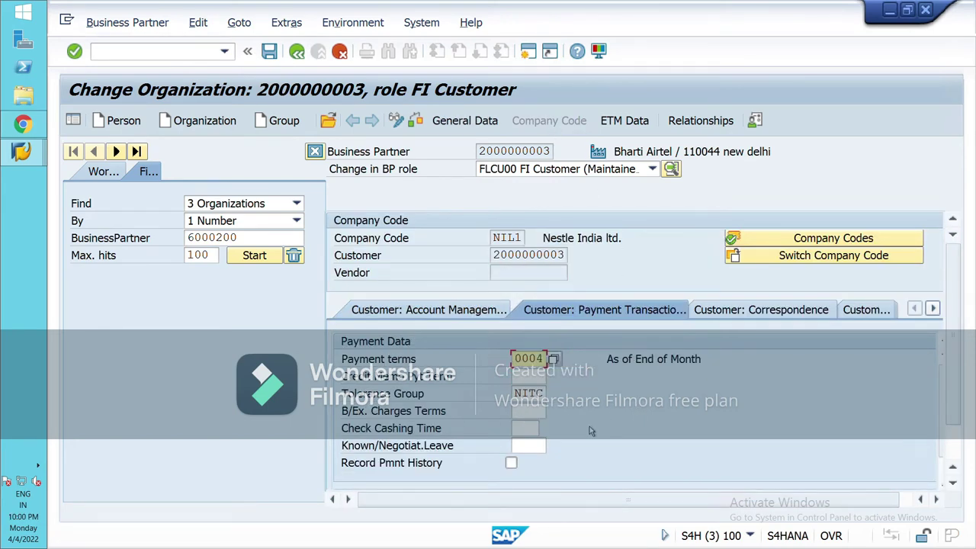
scroll(589, 426, "down", 2)
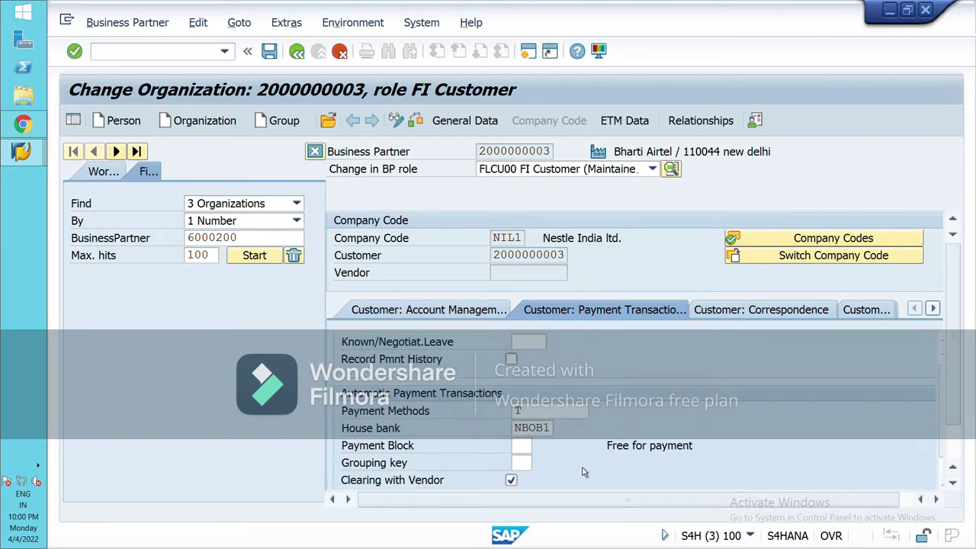
scroll(482, 442, "down", 1)
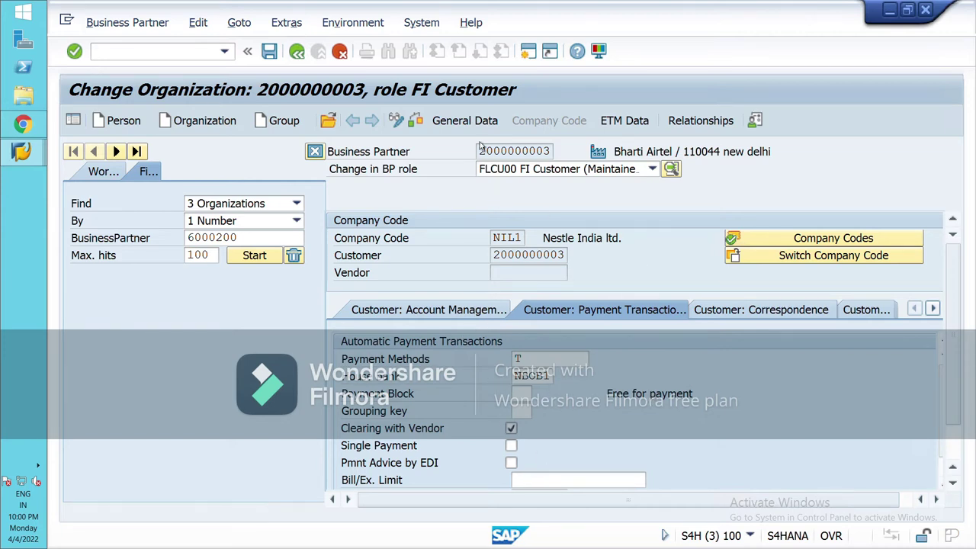
left_click(497, 127)
left_click(877, 222)
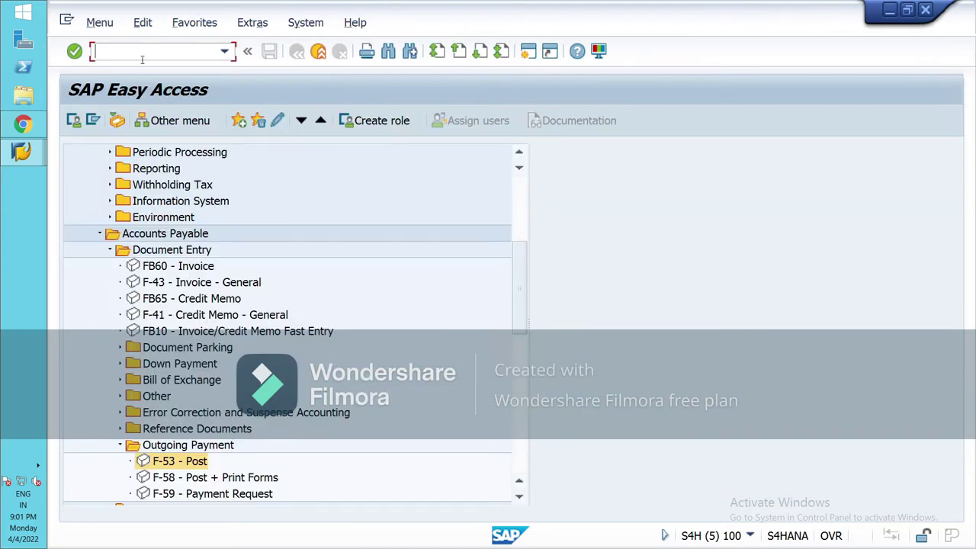
Open the automatic payment transaction F110 and set the payment run identification to koop
type("110")
key("Return")
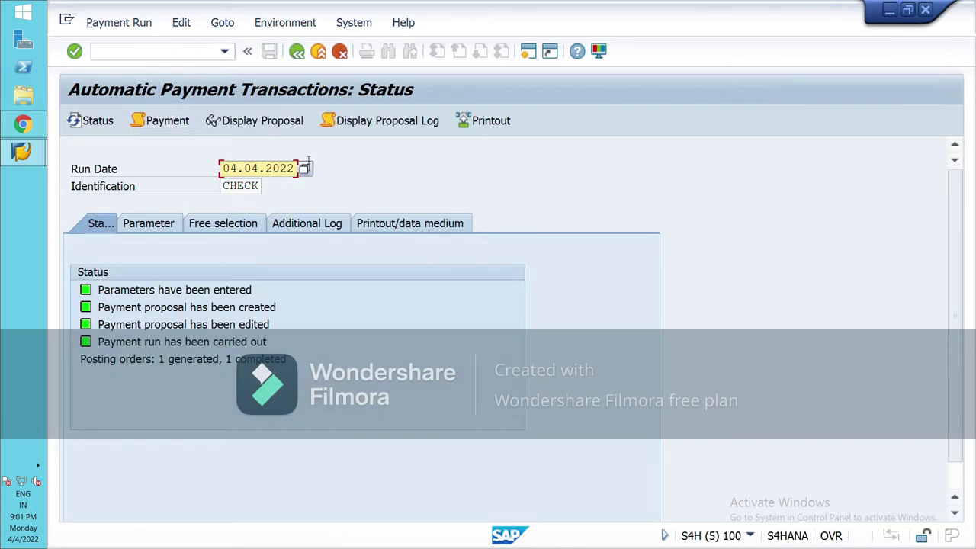
left_click(263, 189)
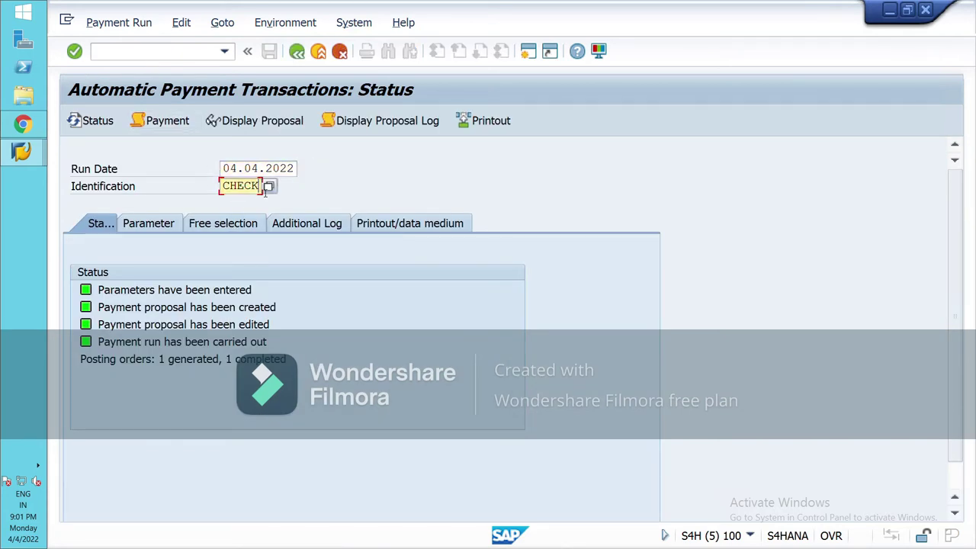
key("BackSpace")
key("BackSpace")
key("BackSpace")
key("BackSpace")
key("BackSpace")
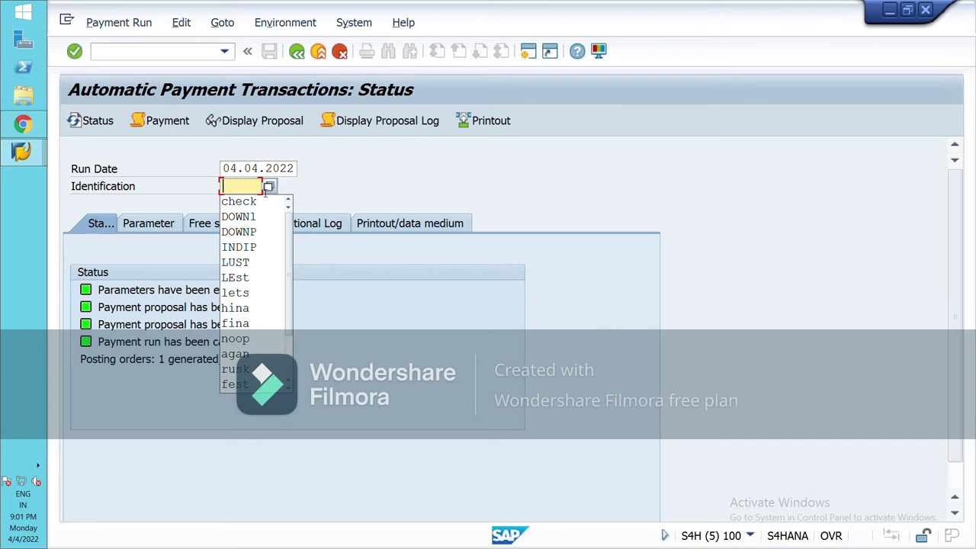
type("koop")
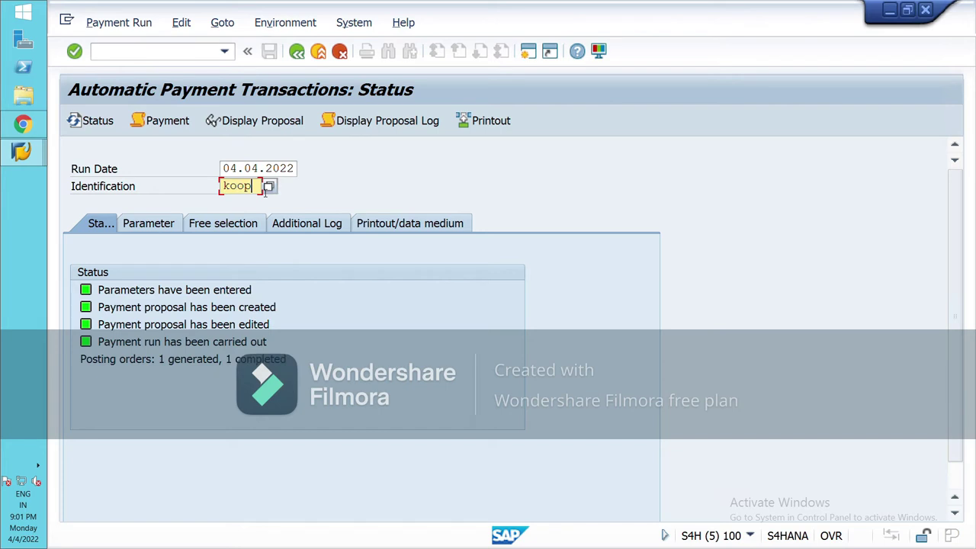
key("Return")
Enter company code nil1 in the payments control of the run's parameters
left_click(150, 224)
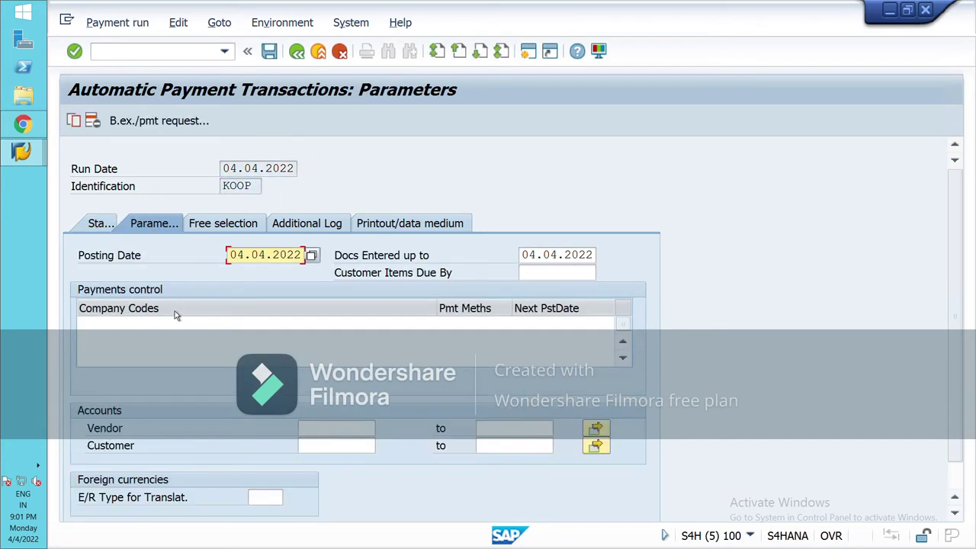
left_click(140, 327)
type("n")
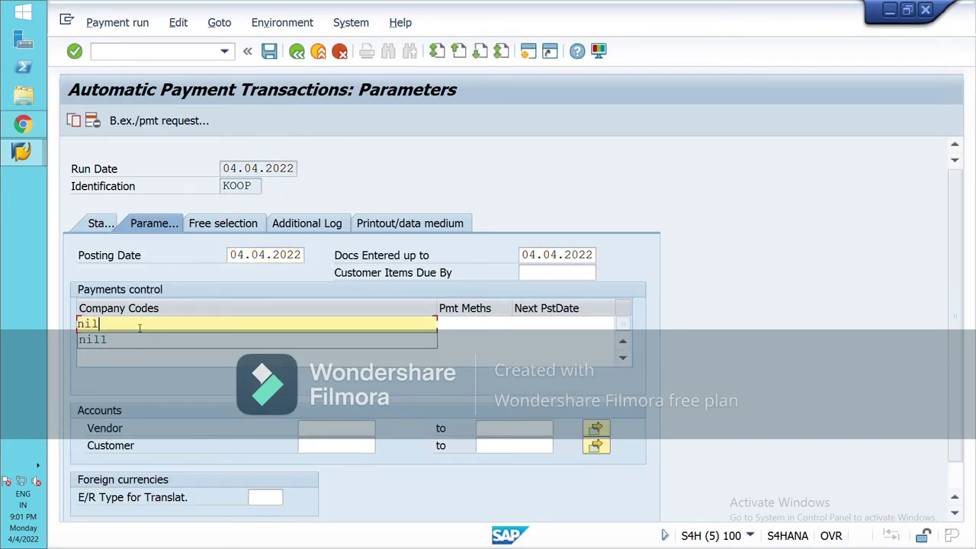
type("il")
left_click(175, 340)
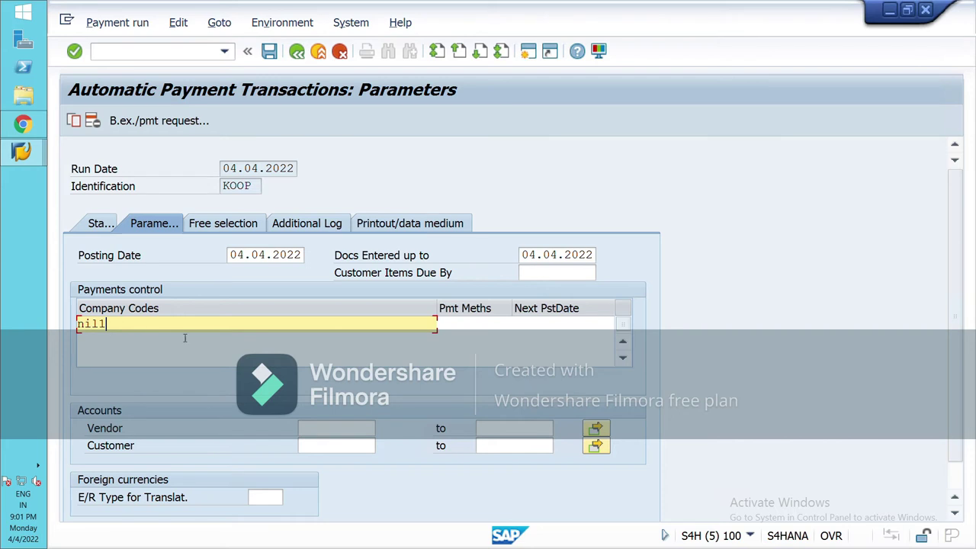
Assign payment method T (Bank Transfer) and next posting date 30.04.2022 to the company code in the payments control
left_click(476, 327)
left_click(518, 324)
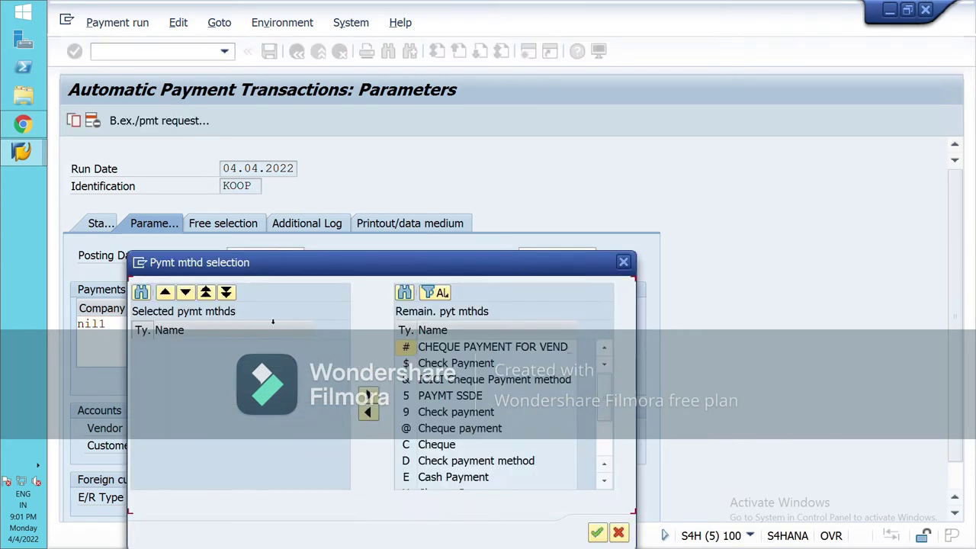
scroll(586, 471, "down", 2)
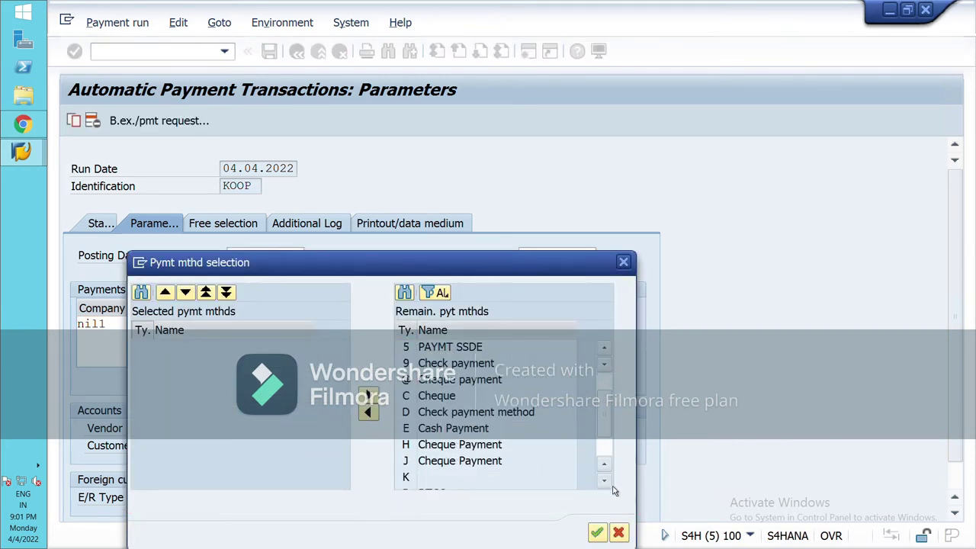
left_click(433, 480)
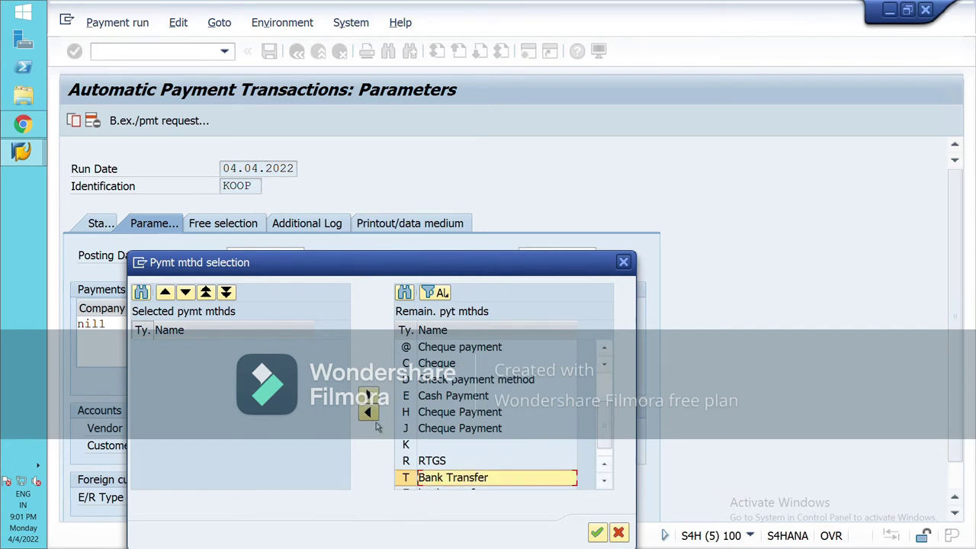
left_click(368, 412)
left_click(596, 532)
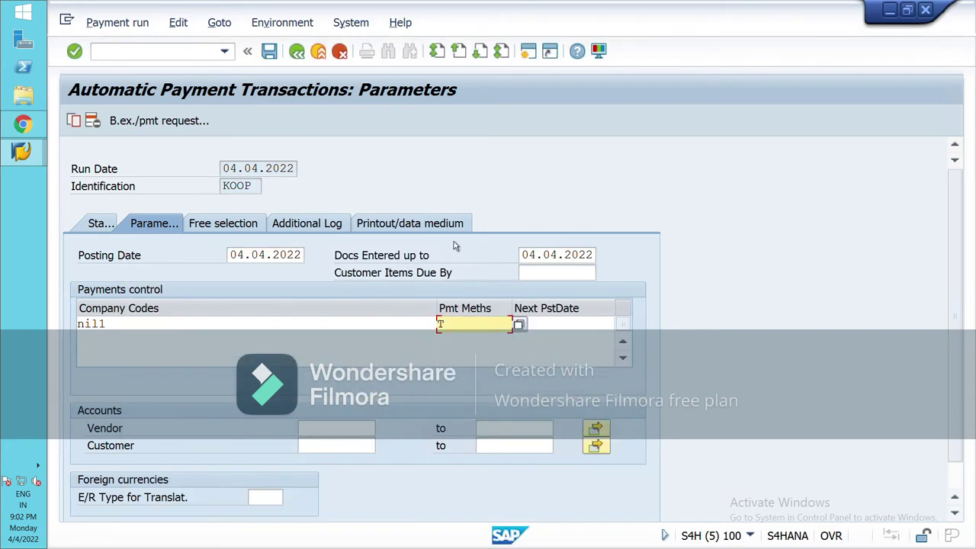
left_click(542, 325)
type("30.")
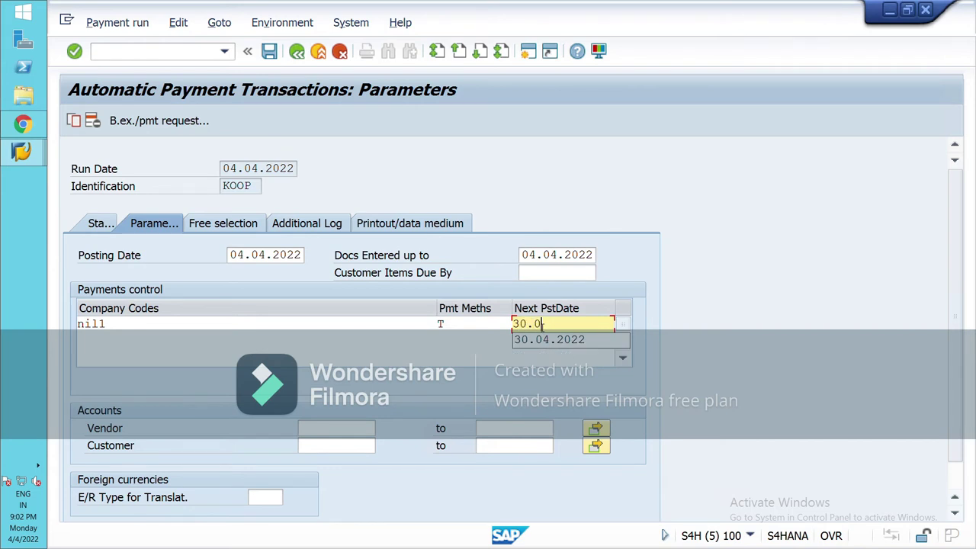
type("04.2022")
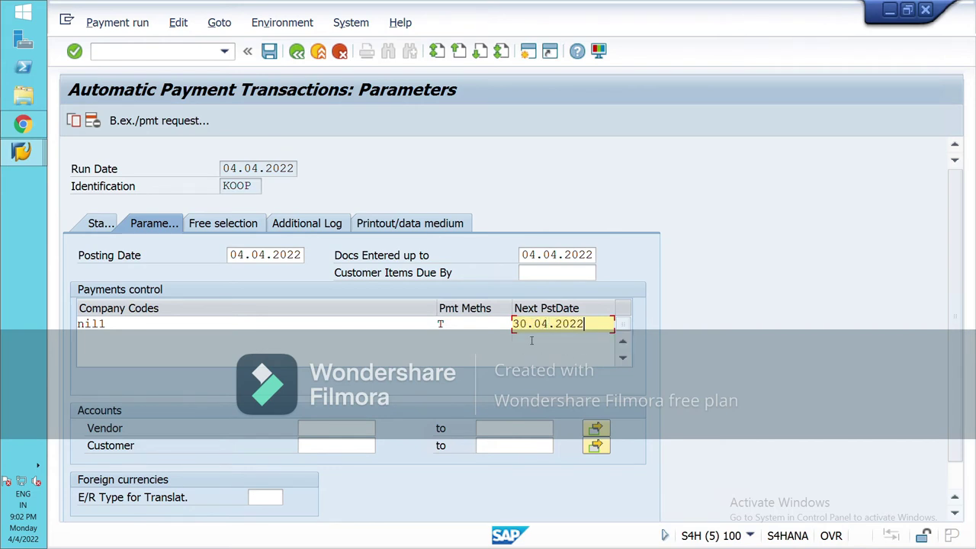
Look up the suppliers for country IN and select Shri Ram Enterprise as the vendor account for the payment run
left_click(346, 429)
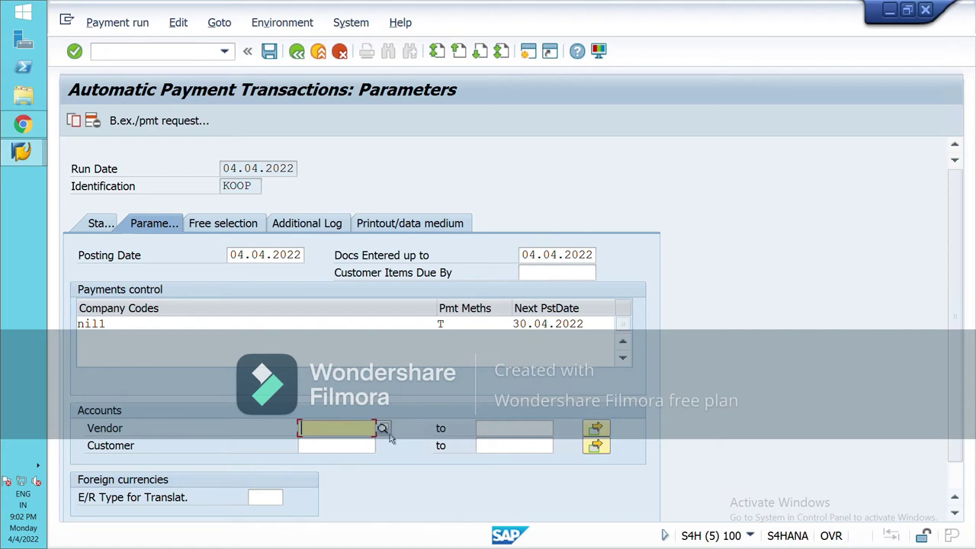
left_click(384, 430)
left_click(963, 527)
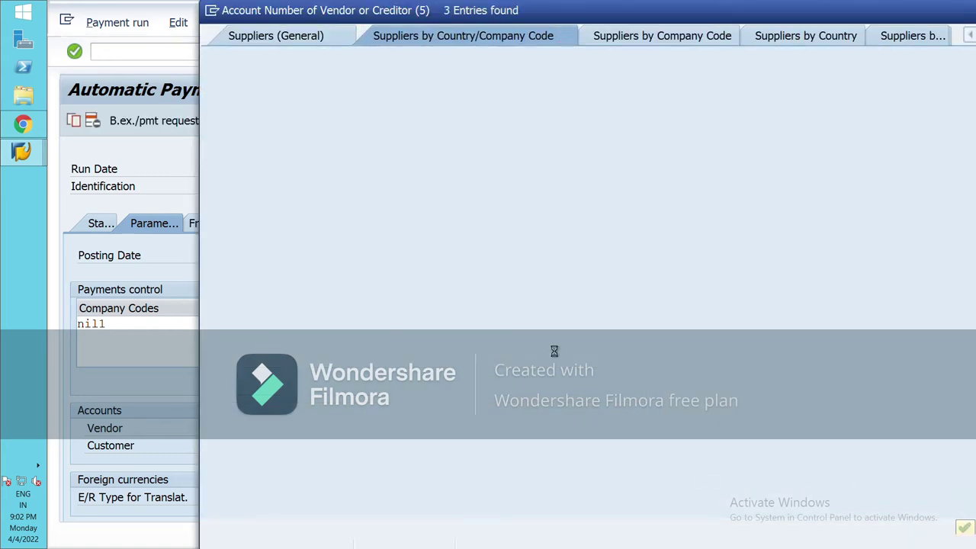
left_click(359, 146)
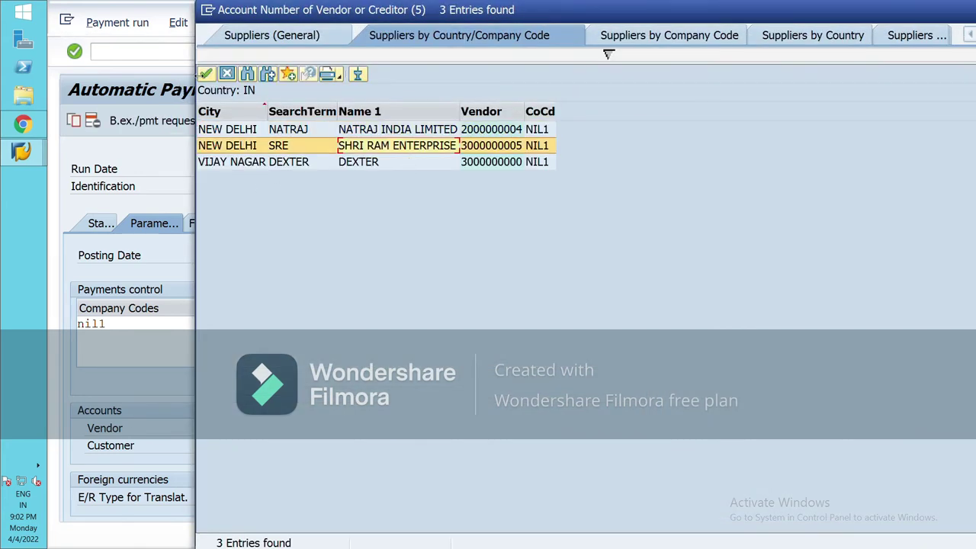
left_click(206, 73)
Look up the customers of company code NIL1 and select Bharti Airtel as the customer account for the payment run
left_click(315, 446)
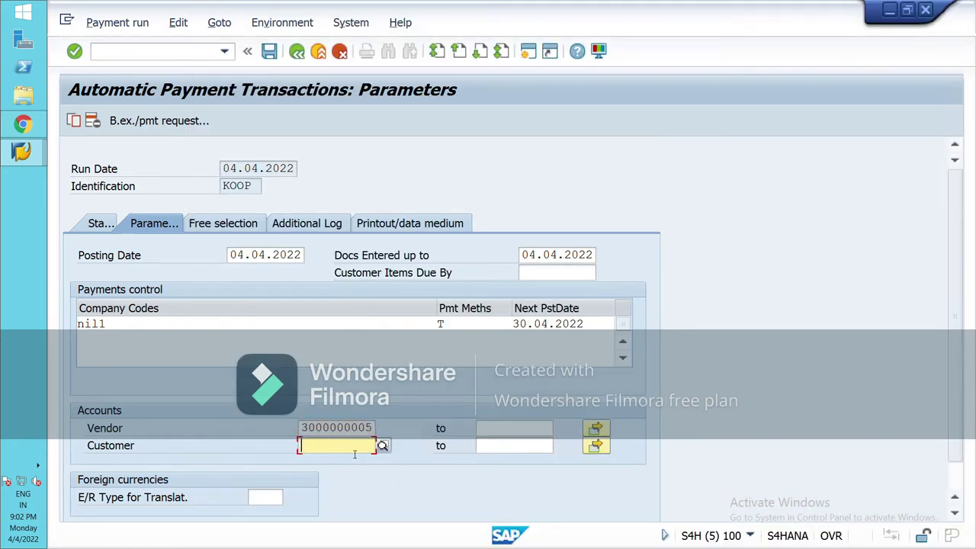
left_click(382, 446)
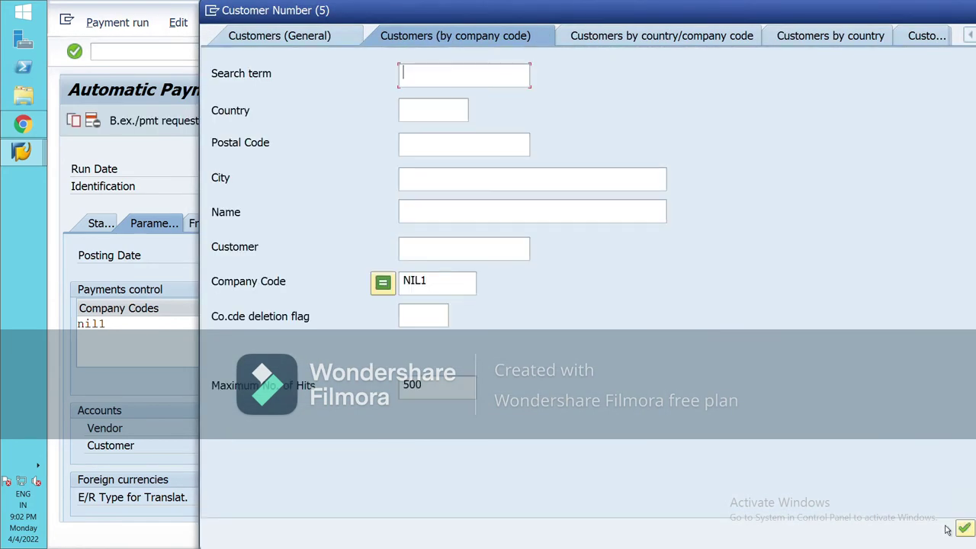
left_click(965, 537)
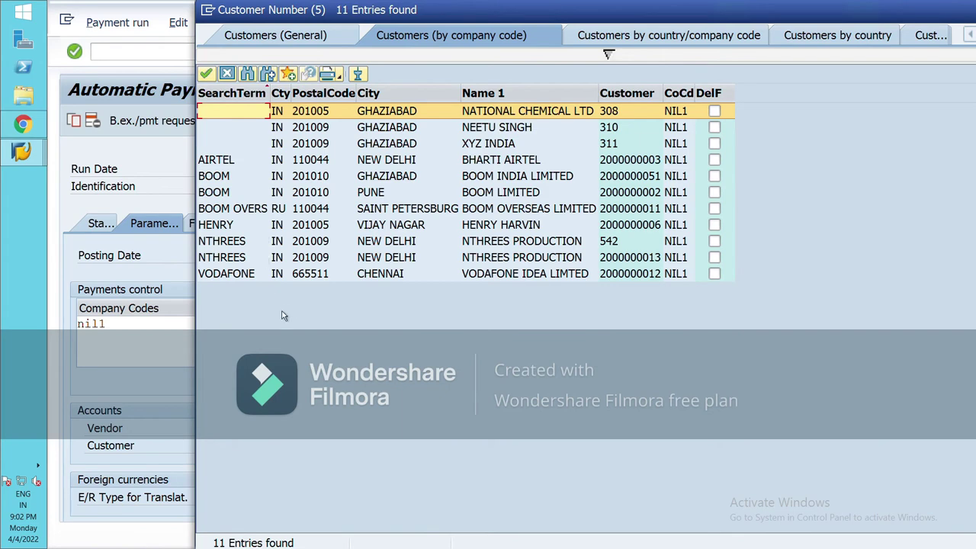
left_click(232, 164)
left_click(207, 75)
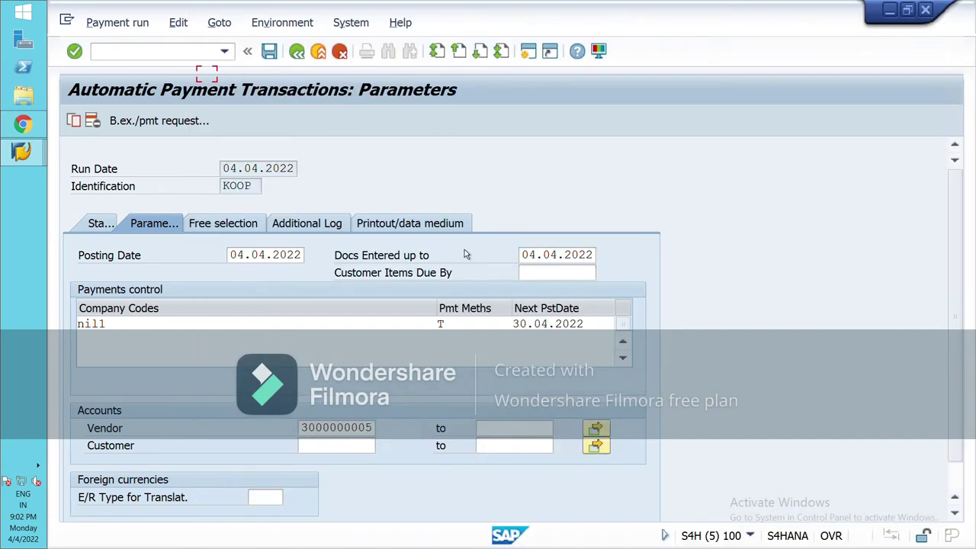
Complete the vendor and customer account ranges by entering the same vendor and customer accounts as upper limits
left_click(498, 427)
type("3")
key("Down")
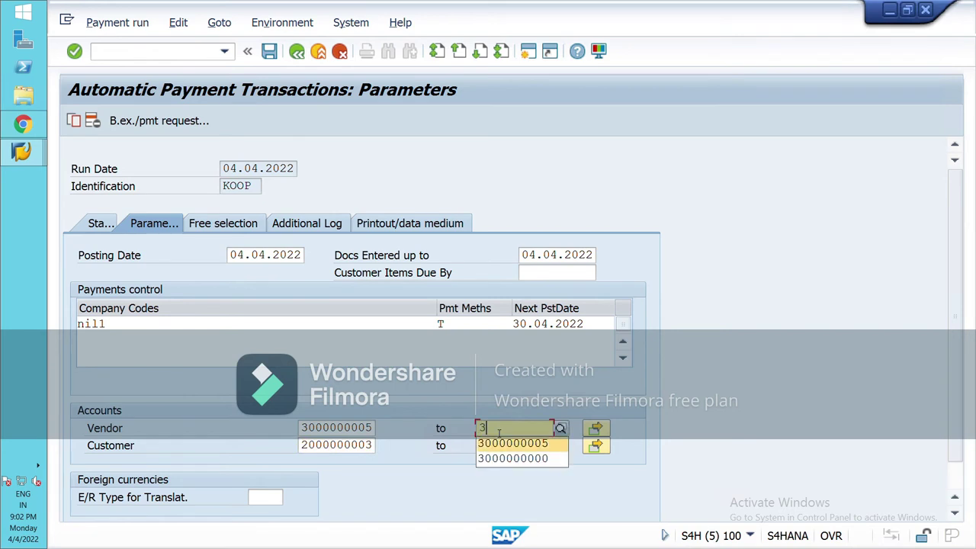
key("Return")
key("Tab")
type("2")
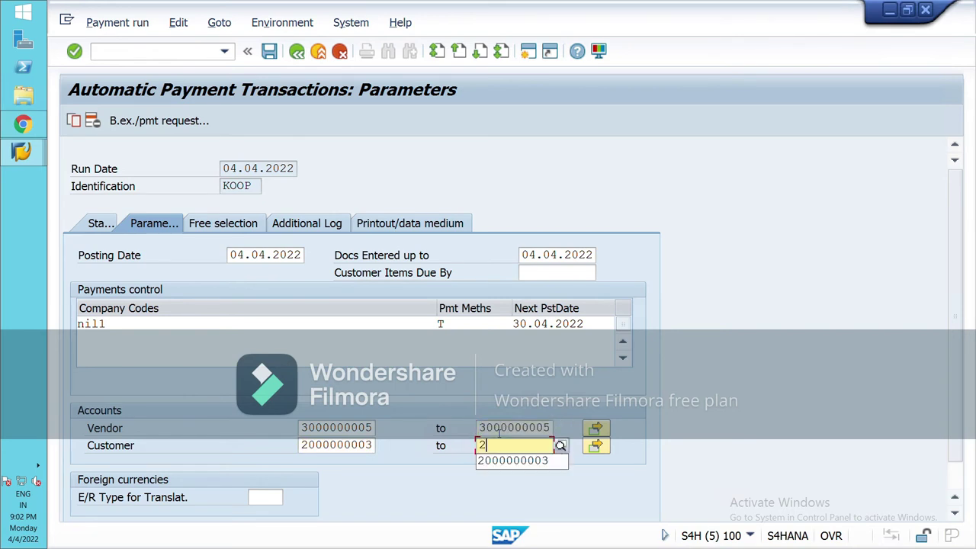
key("Down")
key("Return")
Enable Due Date Check, Payment Method Selection in All Cases and Line Items of the Payment Documents in the additional log
left_click(238, 233)
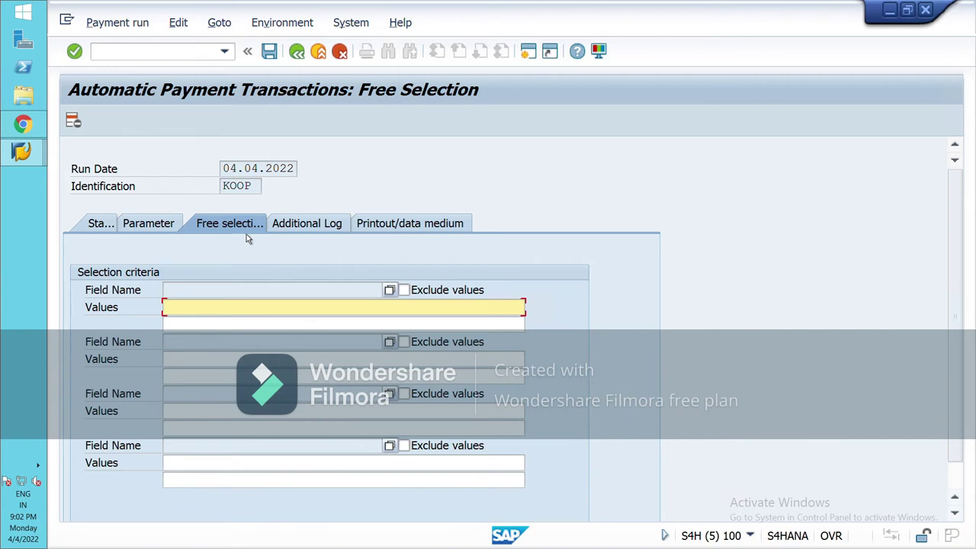
left_click(303, 227)
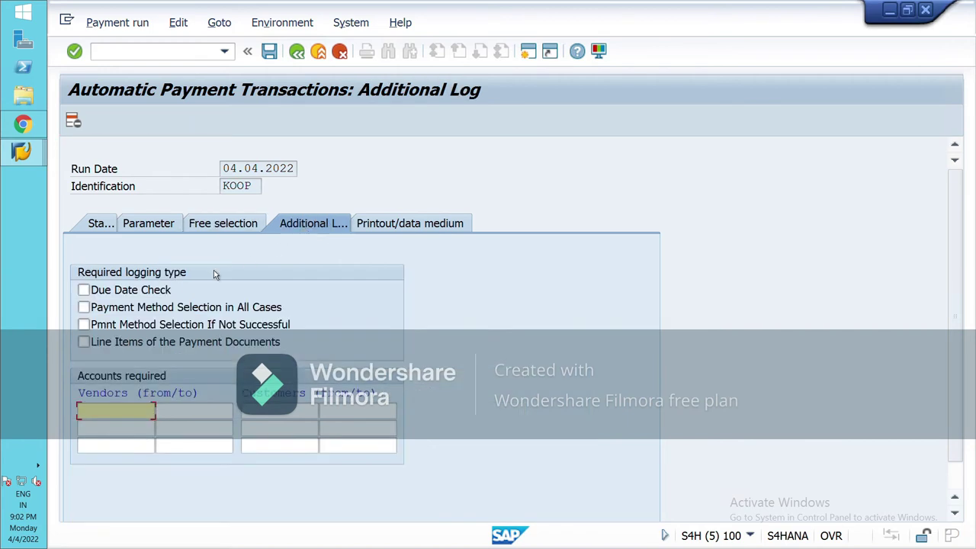
left_click(144, 291)
left_click(139, 324)
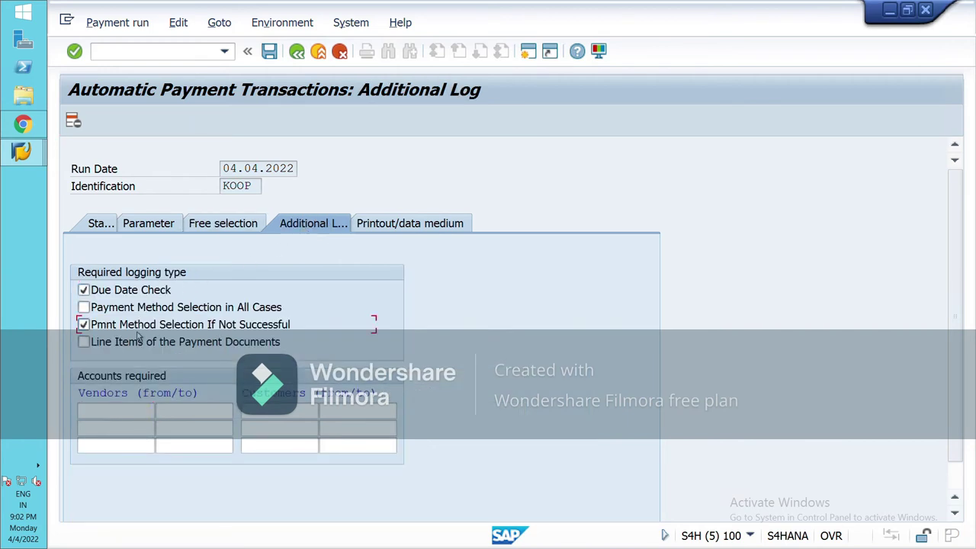
left_click(139, 324)
left_click(139, 307)
left_click(138, 342)
Enter Shri Ram Enterprise's vendor account as both from and to values under the log's required accounts
left_click(127, 417)
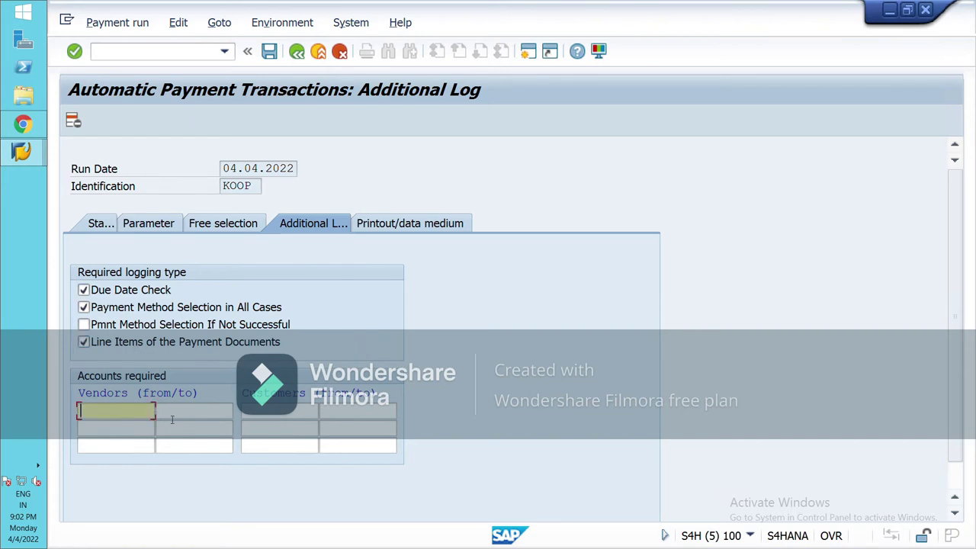
type("3")
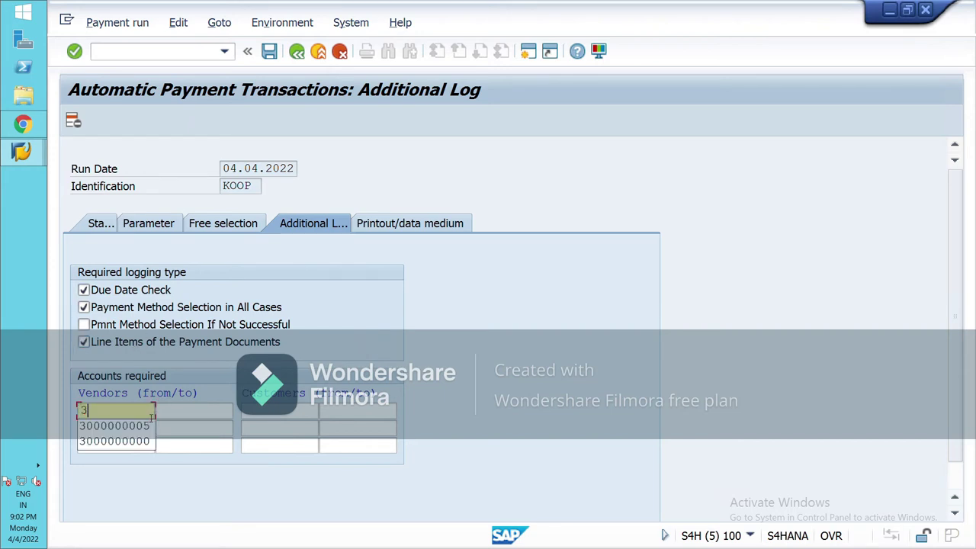
key("Down")
key("Return")
key("Tab")
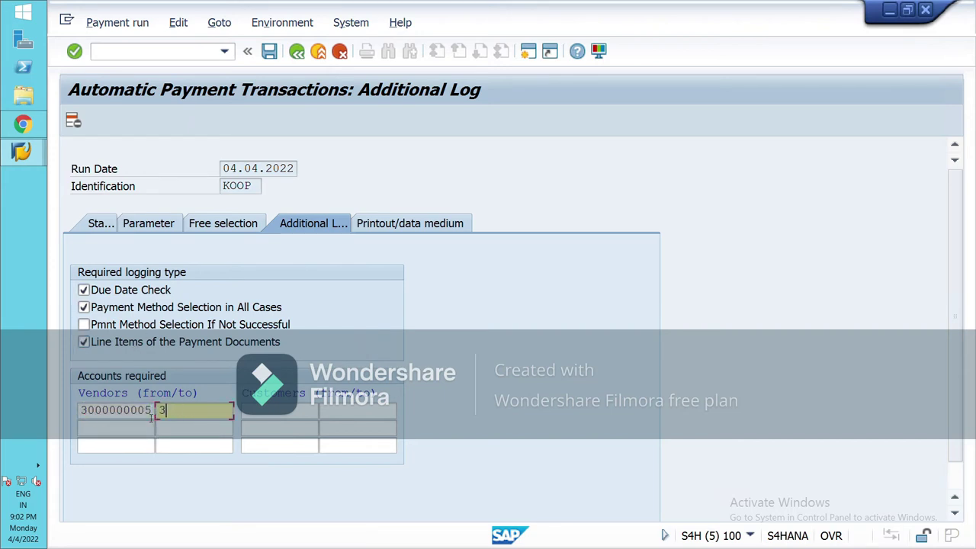
type("3")
key("Down")
key("Return")
Enter Bharti Airtel's customer account as both from and to values for the log and save the run parameters
key("Tab")
type("2")
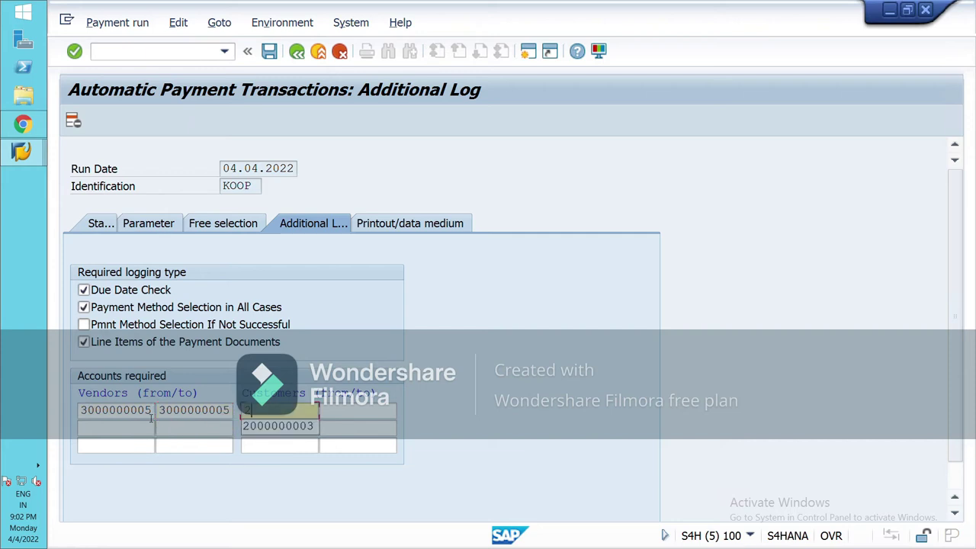
key("Down")
key("Return")
key("Tab")
type("2")
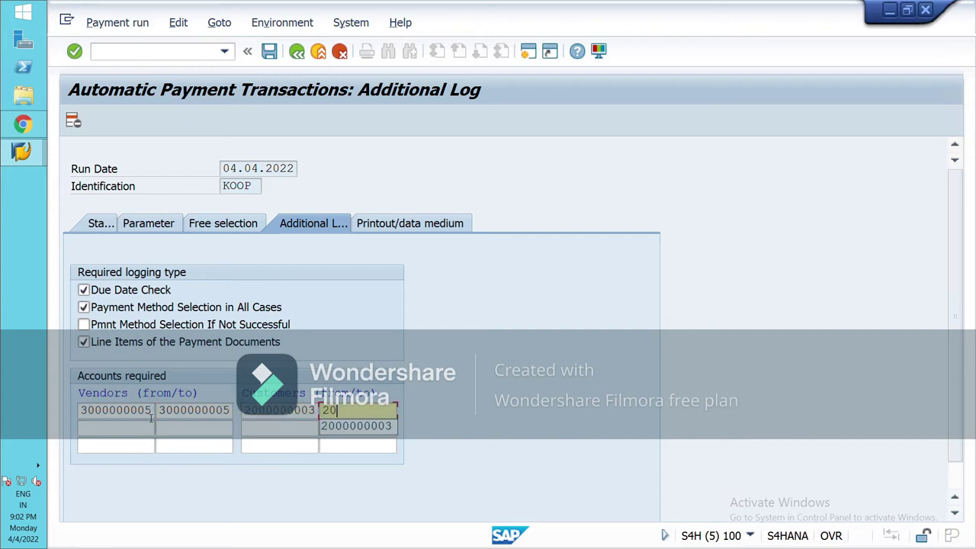
key("Down")
key("Return")
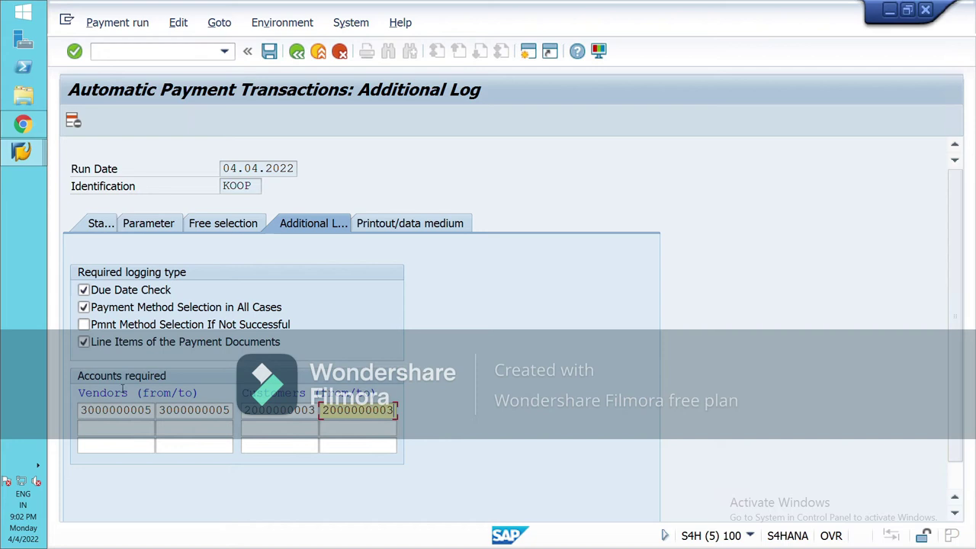
left_click(101, 226)
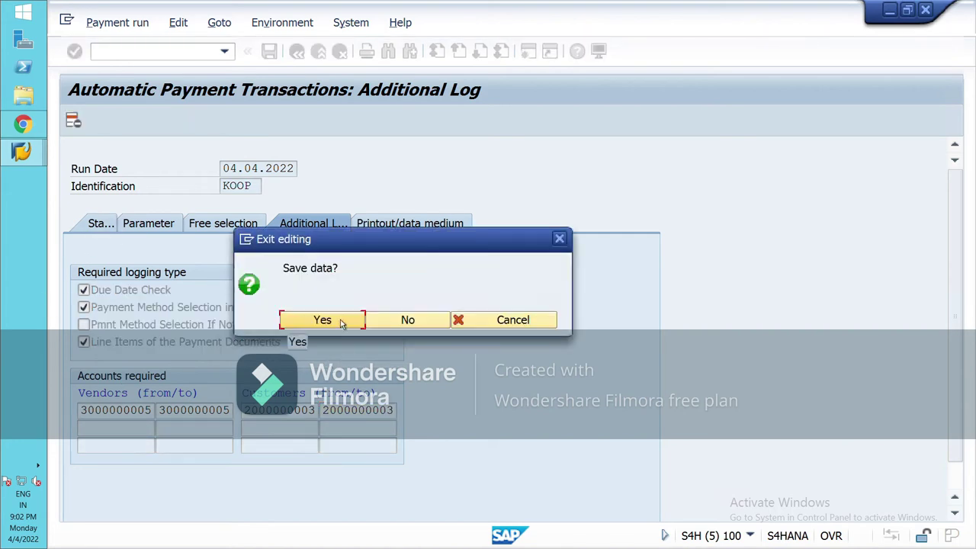
left_click(341, 321)
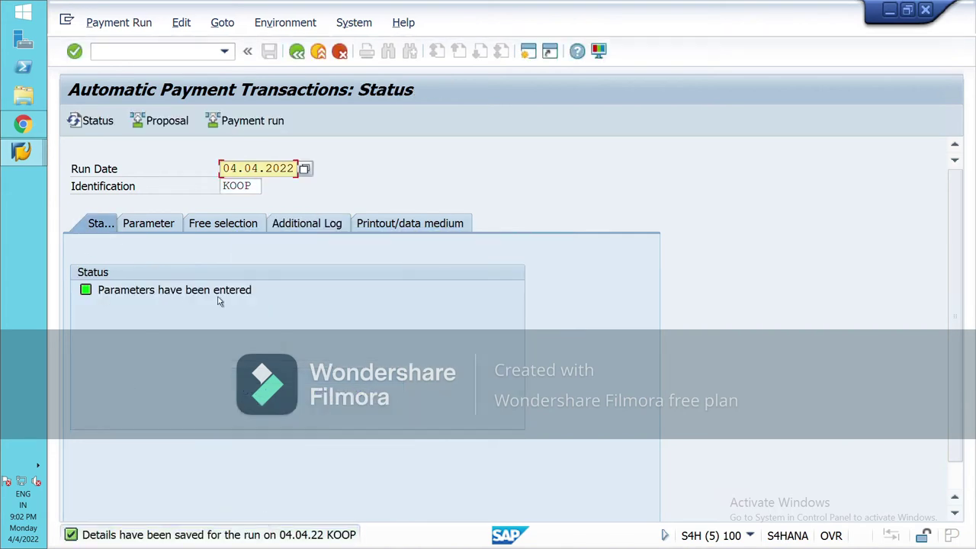
Schedule the payment proposal to start immediately and refresh the status of the run
left_click(167, 121)
left_click(364, 320)
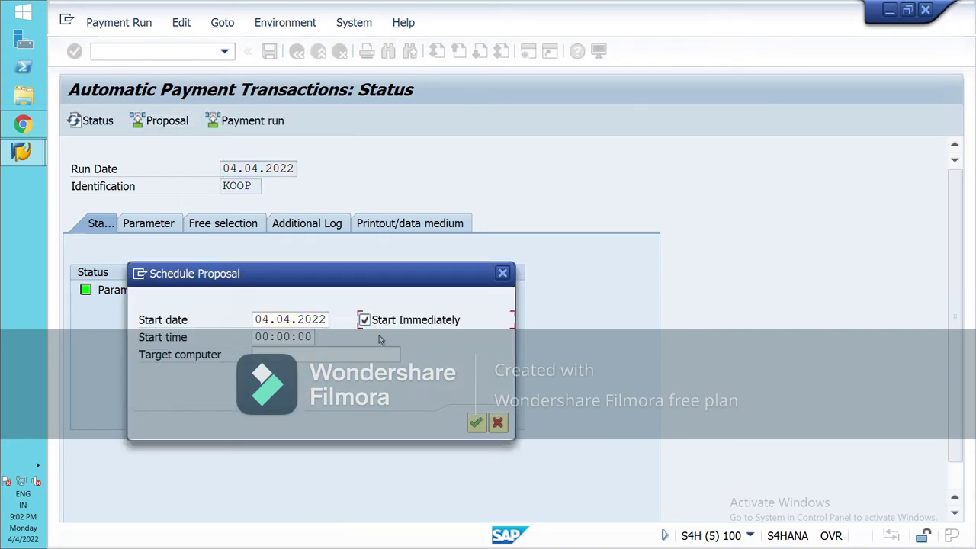
left_click(475, 423)
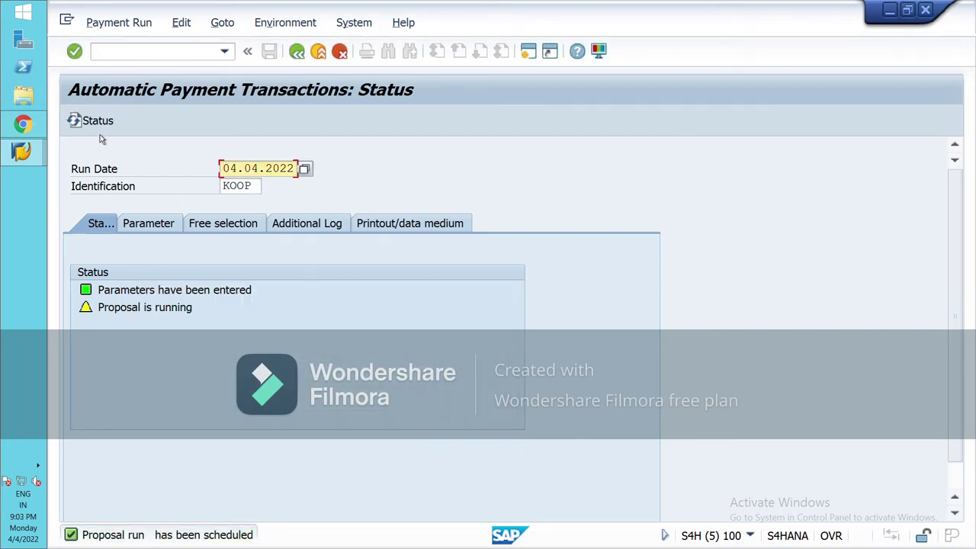
left_click(101, 128)
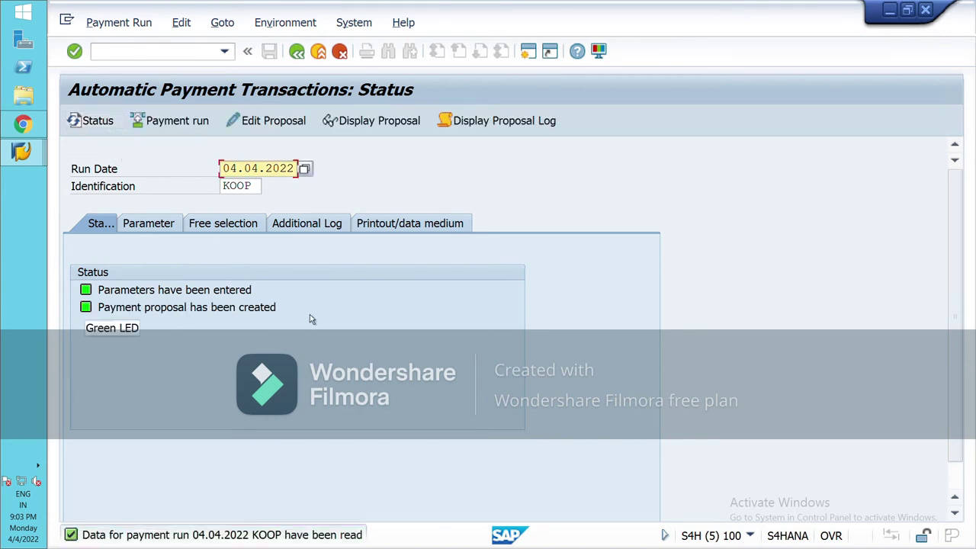
Display the payment proposal and examine the open items in exception for the Shri Ram Enterprise vendor and customer group
left_click(389, 129)
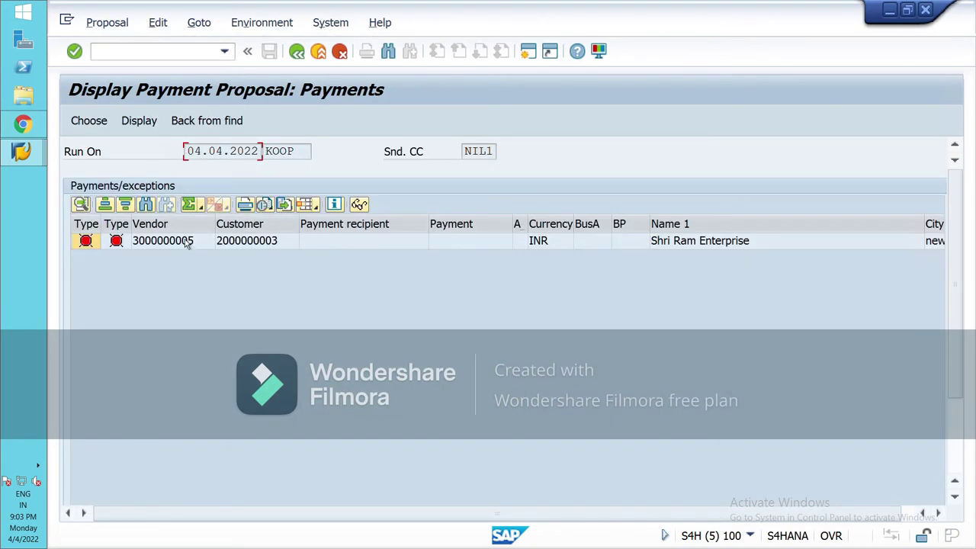
double_click(177, 248)
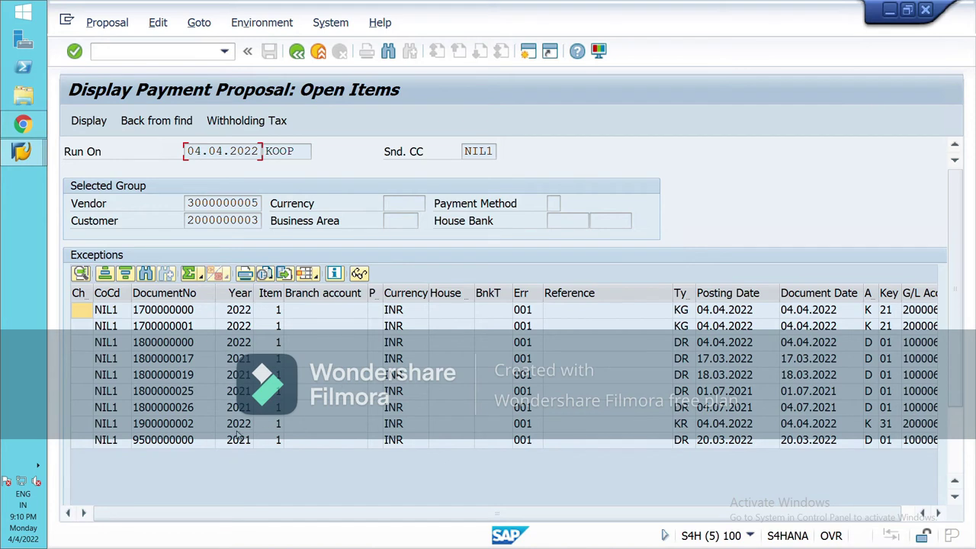
left_click(161, 425)
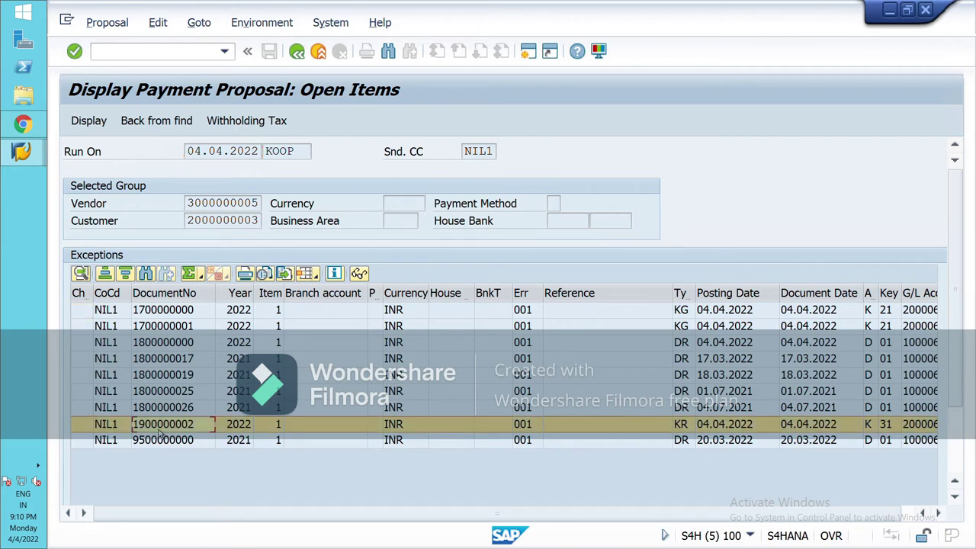
left_click(162, 347)
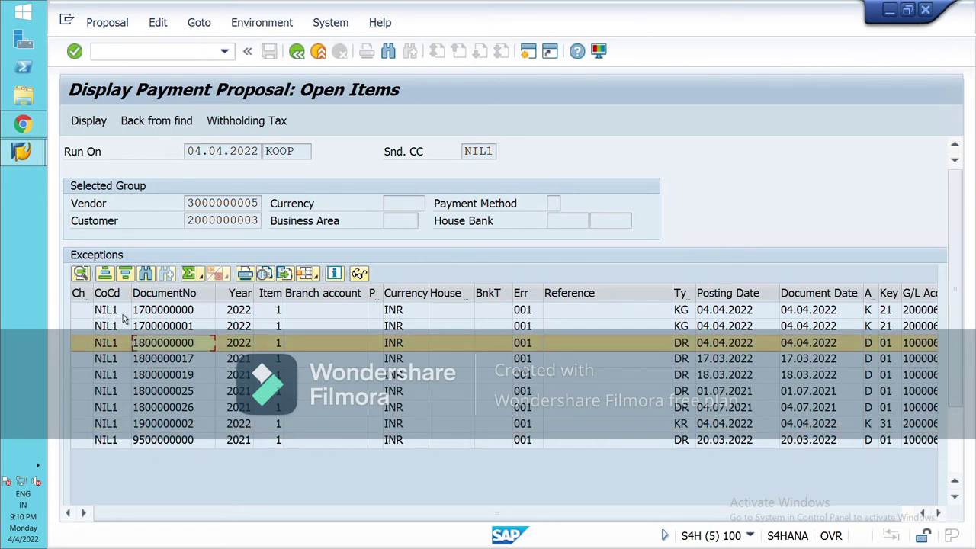
left_click(79, 309)
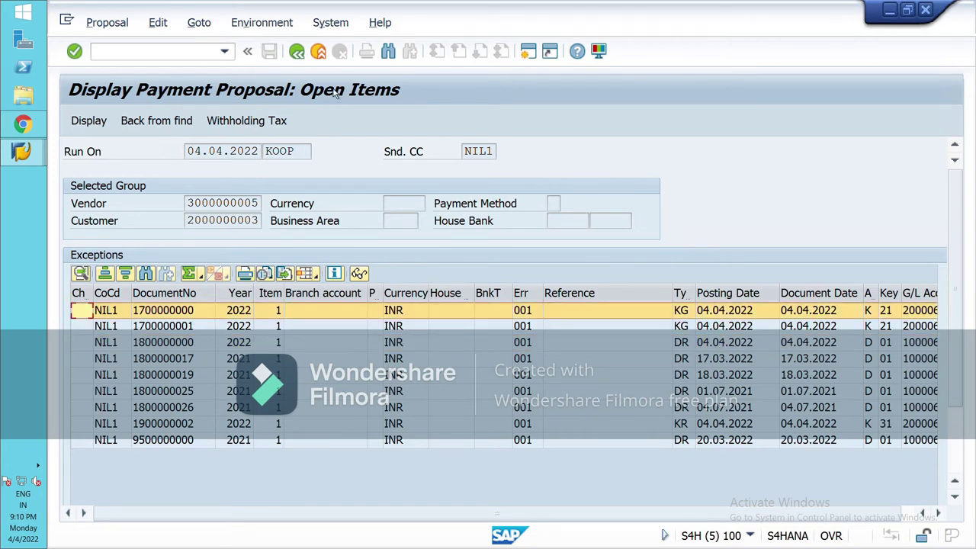
left_click(297, 51)
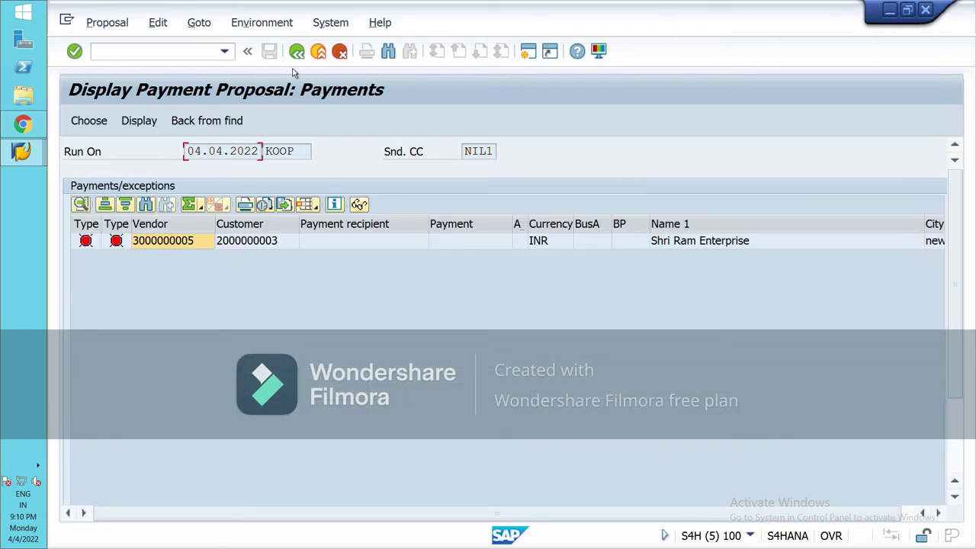
left_click(297, 53)
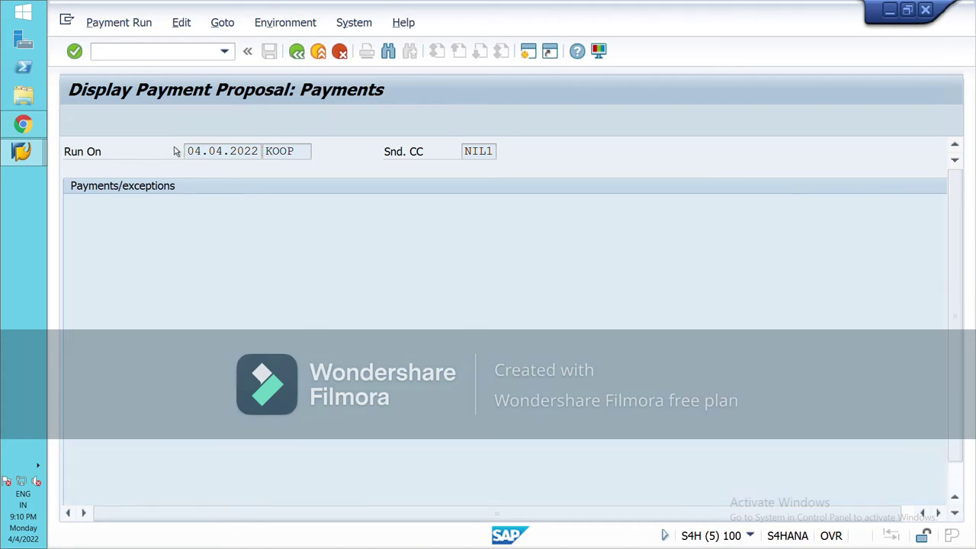
Open the payment proposal for editing with all accounting clerks and bring up the open items of Shri Ram Enterprise
left_click(263, 126)
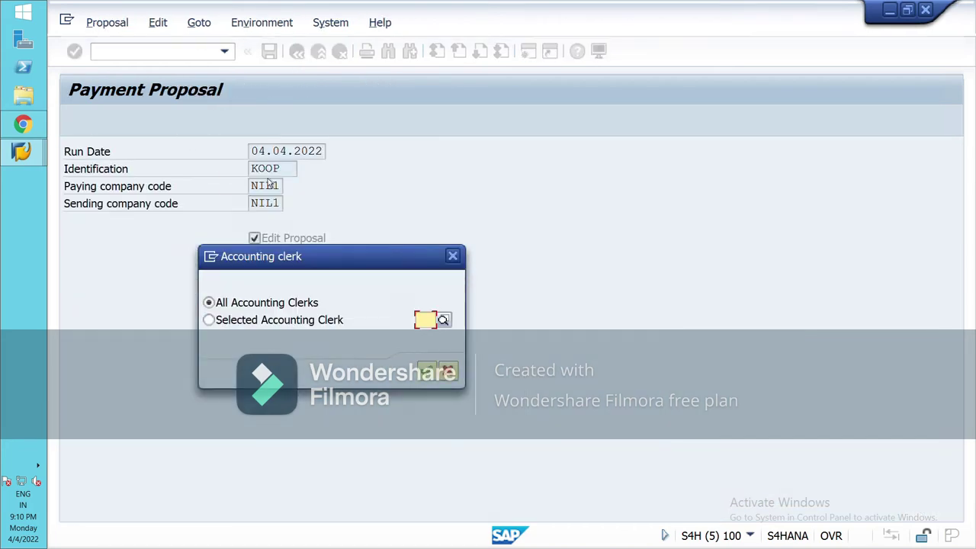
left_click(427, 372)
double_click(133, 245)
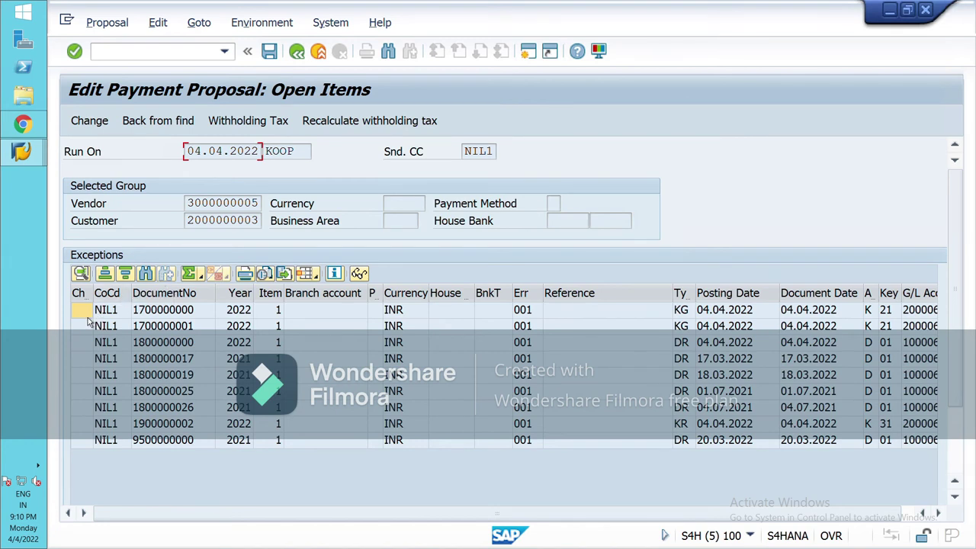
Set payment block A (Blocked for payment) on the first KG open item in the exceptions list
double_click(83, 313)
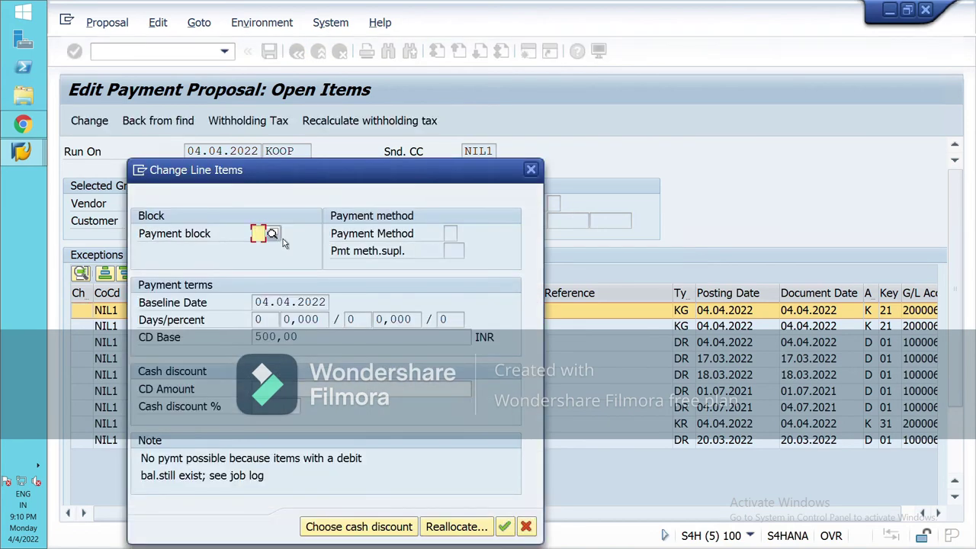
left_click(271, 233)
left_click(461, 169)
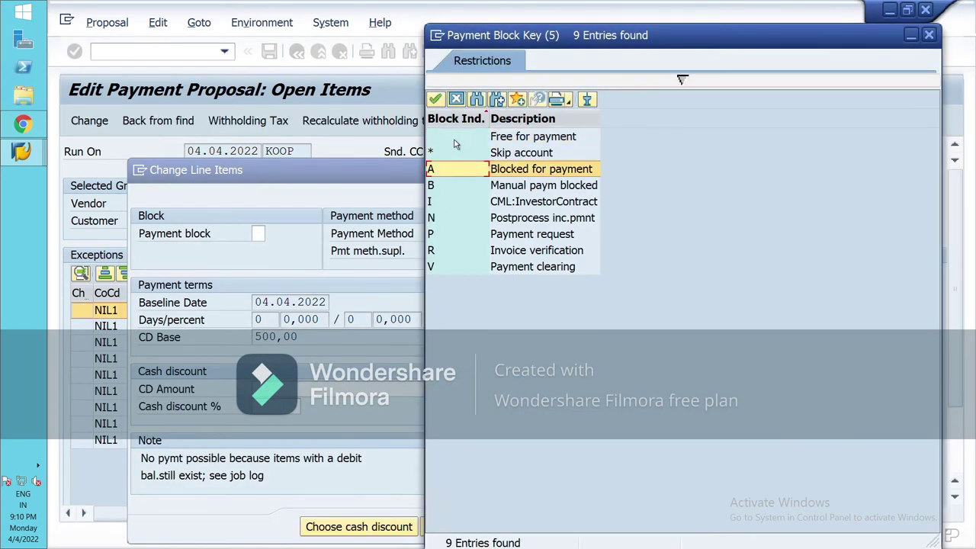
left_click(434, 99)
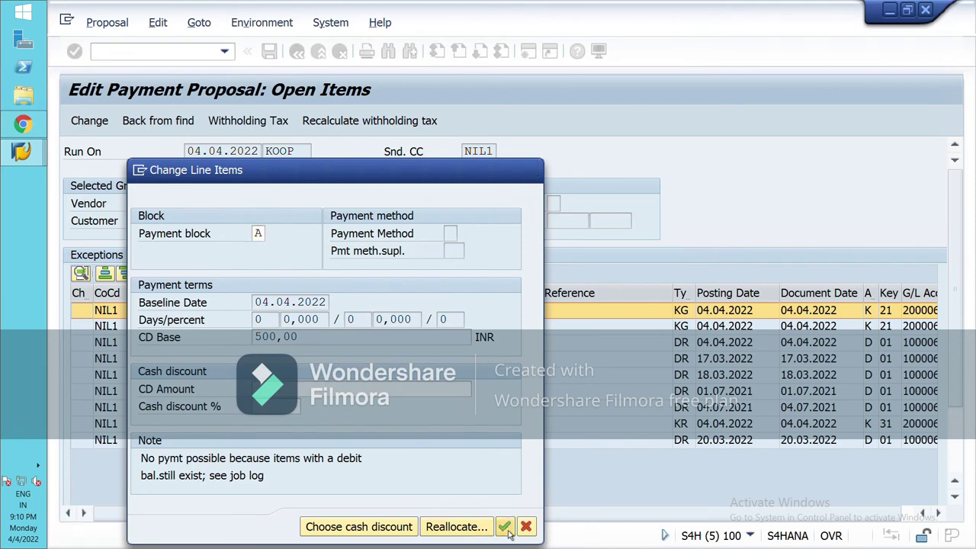
left_click(504, 526)
Set the payment block of the second KG open item and confirm the line item change
left_click(76, 327)
double_click(89, 335)
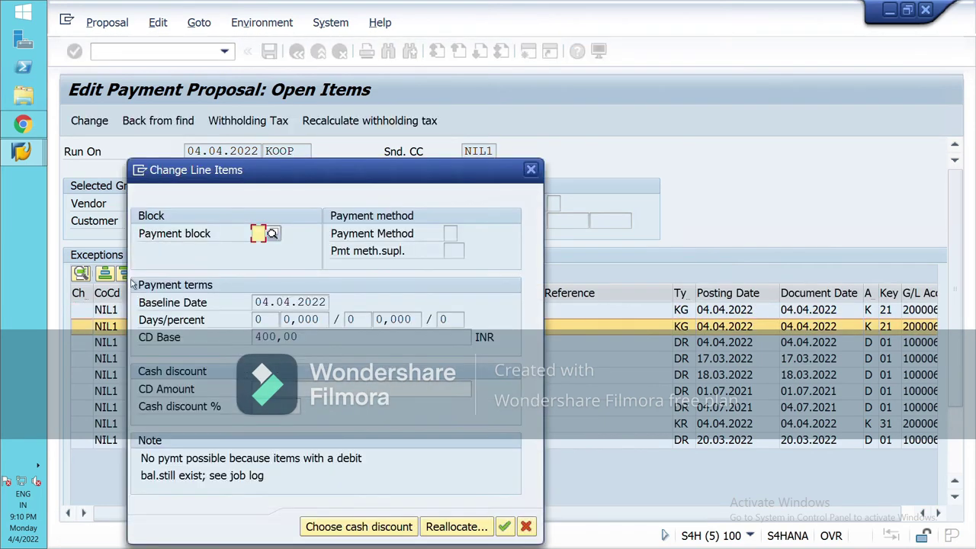
left_click(509, 526)
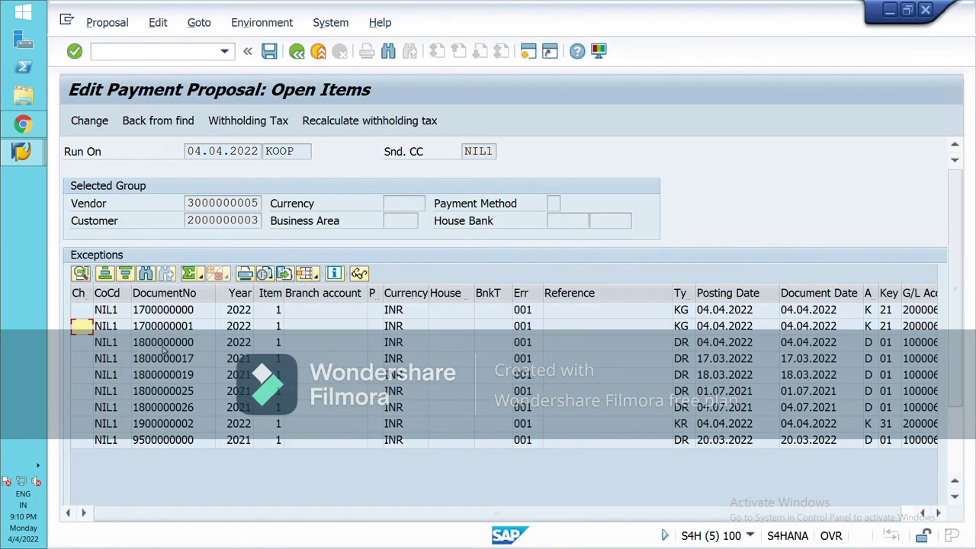
Set payment block A on the two DR open items posted on 17.03.2022 and 18.03.2022
double_click(82, 362)
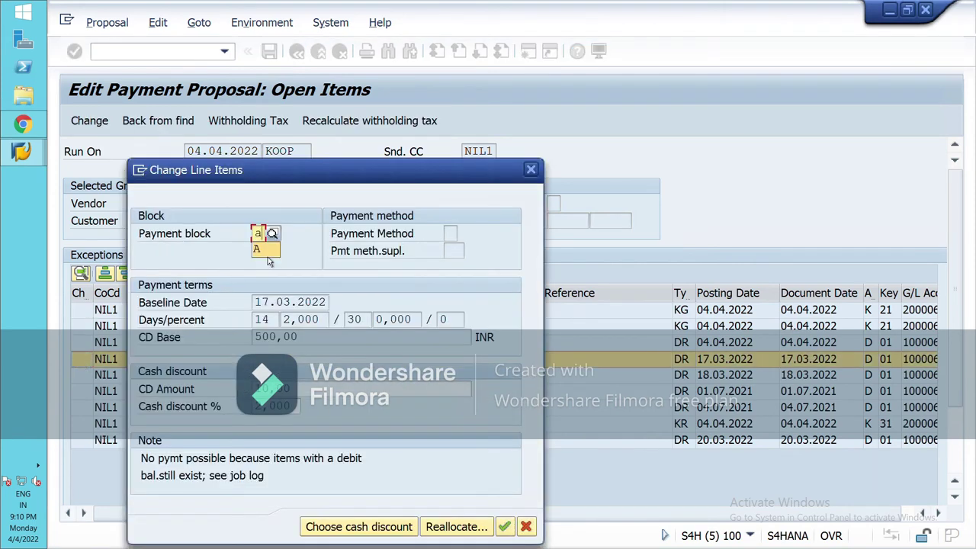
key("Return")
double_click(82, 374)
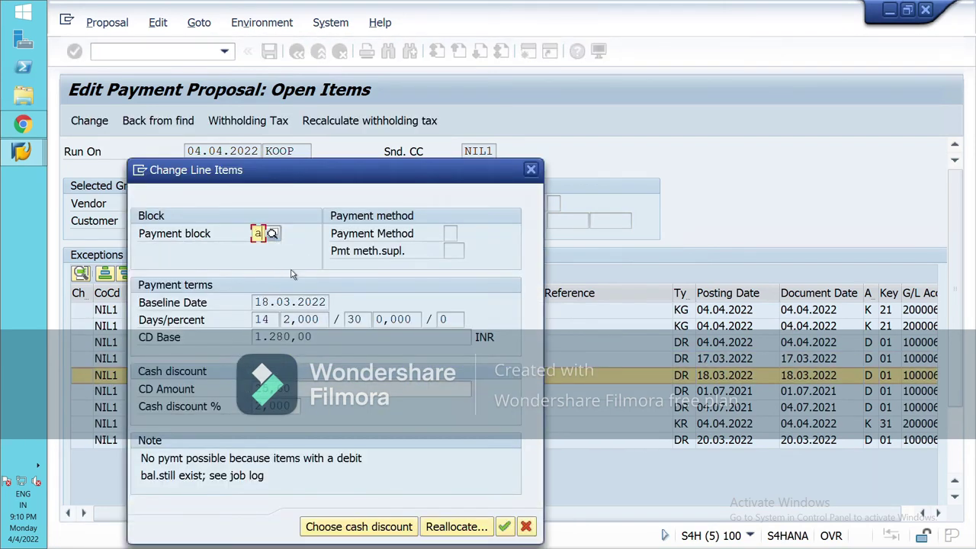
type("A")
left_click(506, 527)
Set payment block A on the two DR open items posted on 01.07.2021 and 04.07.2021
double_click(82, 390)
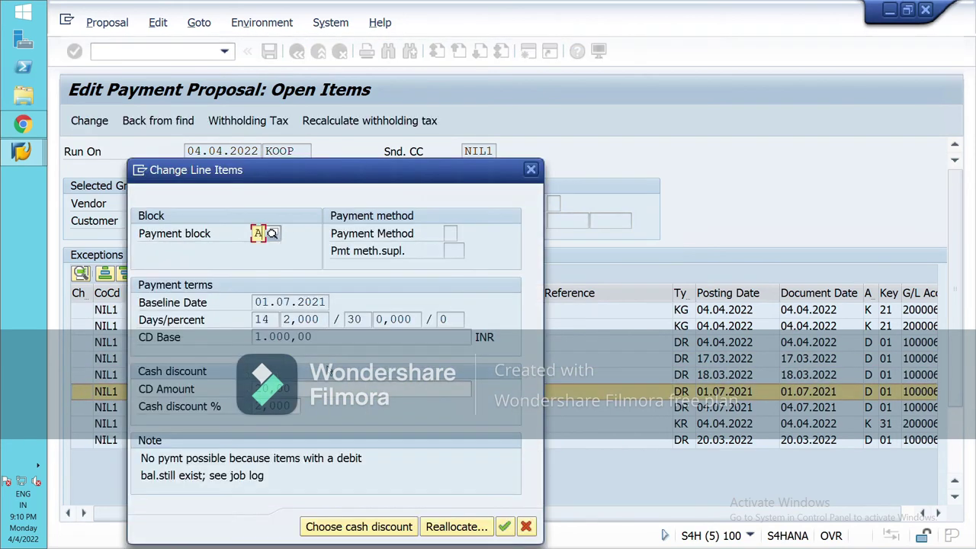
type("A")
key("Return")
double_click(82, 406)
type("A")
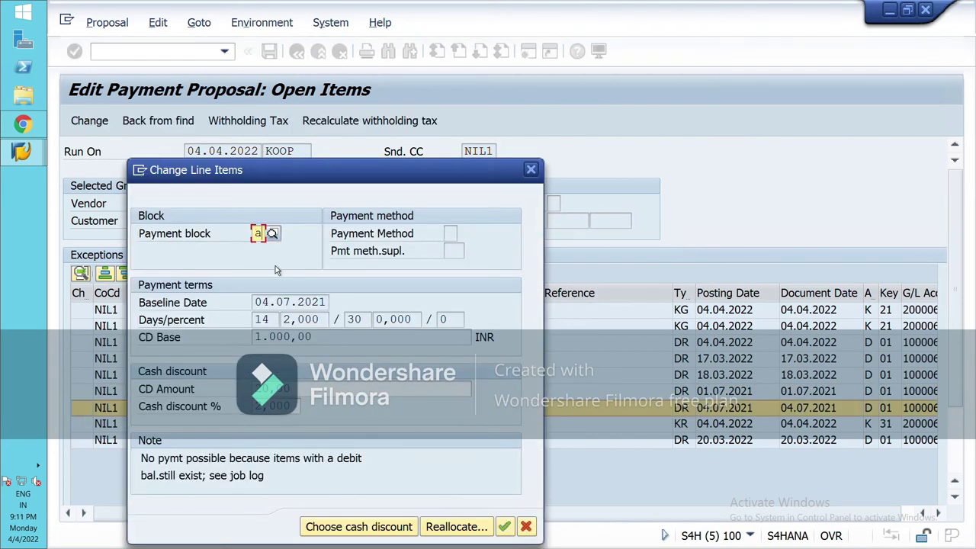
left_click(504, 342)
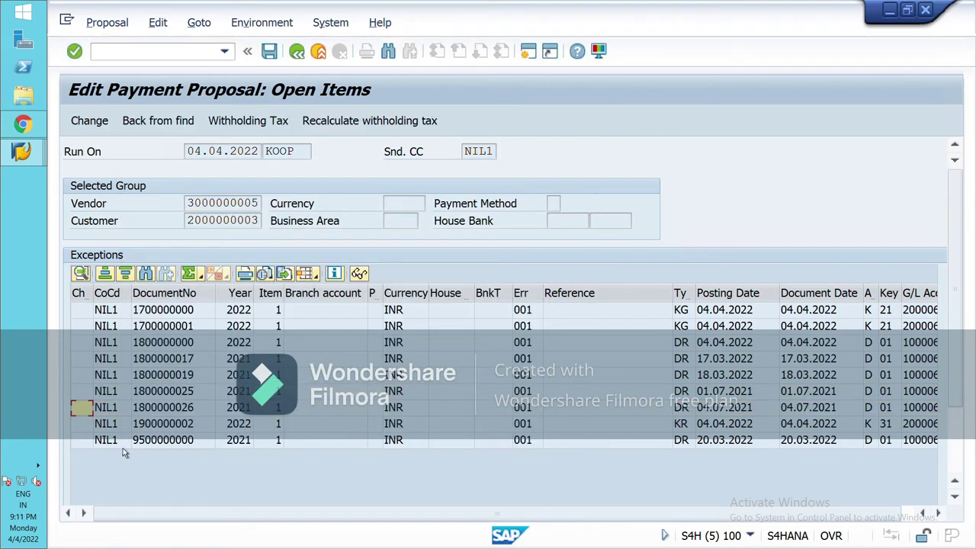
Set payment block A on the DR open item posted on 20.03.2022 and save the proposal changes
double_click(92, 440)
type("a")
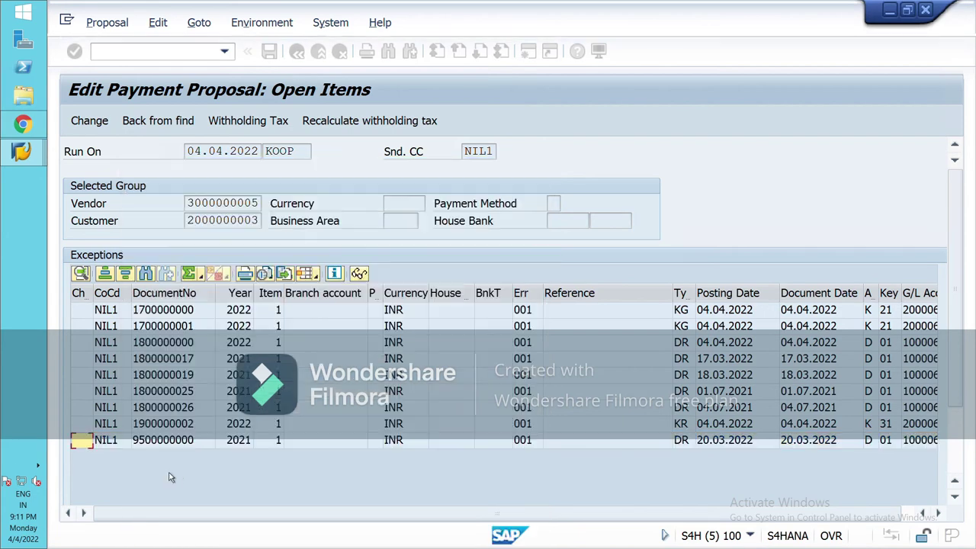
left_click(505, 526)
left_click(272, 55)
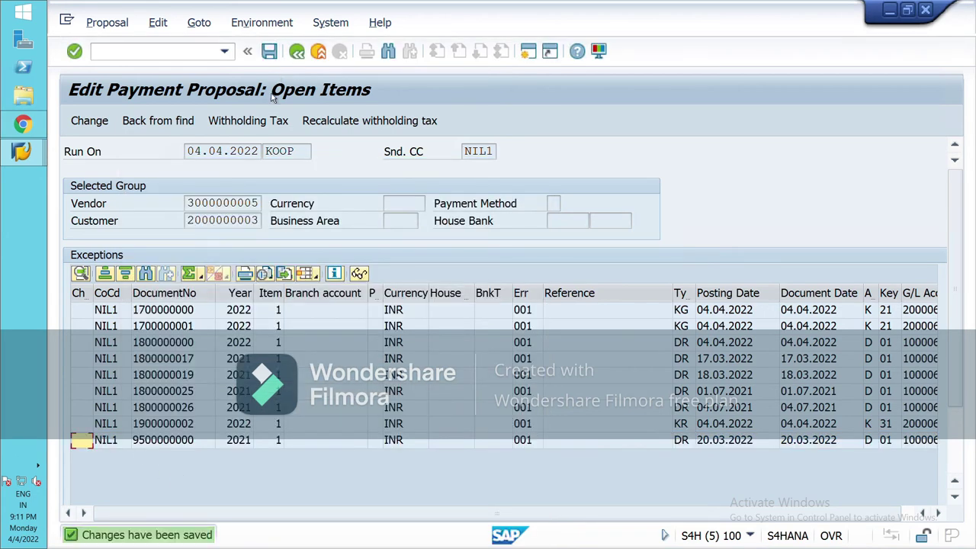
Start reallocating the KR vendor item to a new payment and choose payment method T (Bank Transfer)
double_click(84, 423)
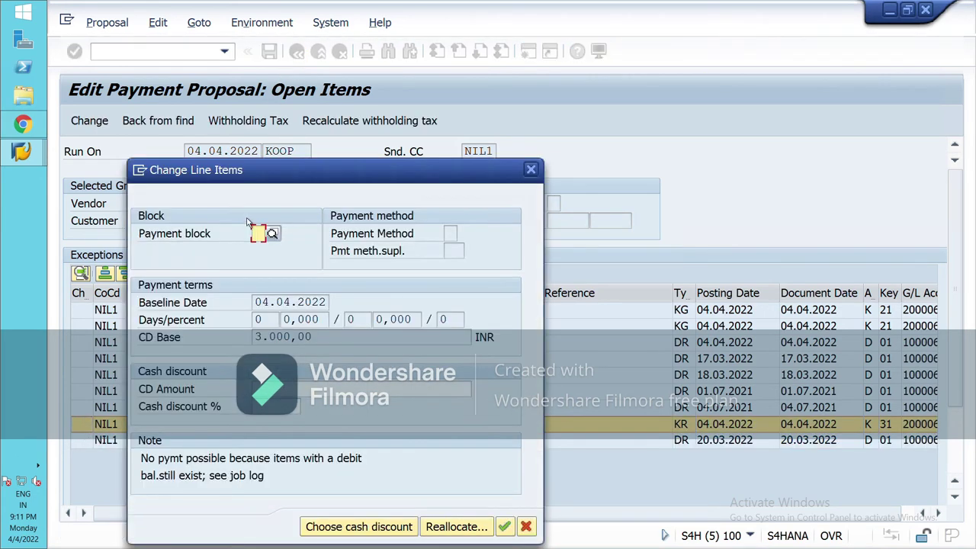
left_click(458, 527)
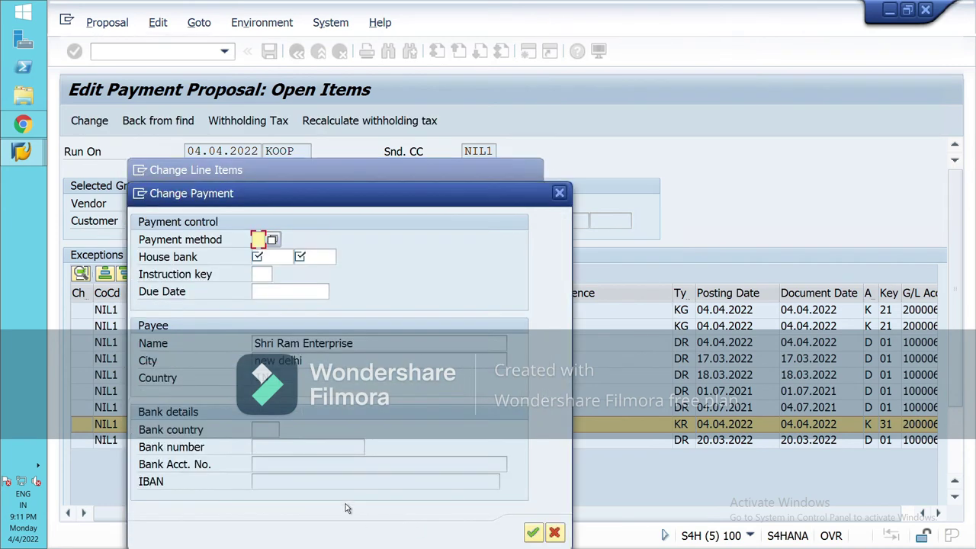
left_click(276, 240)
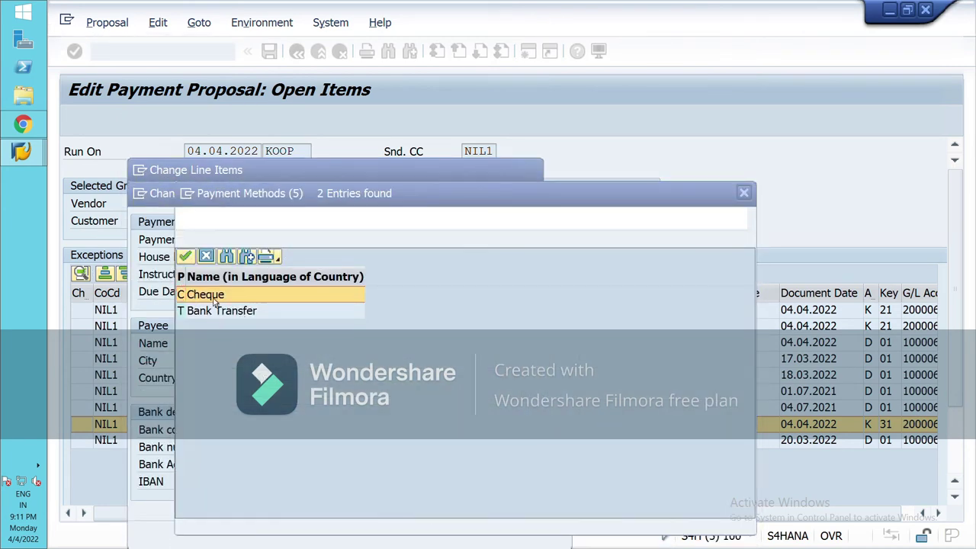
left_click(212, 317)
left_click(185, 257)
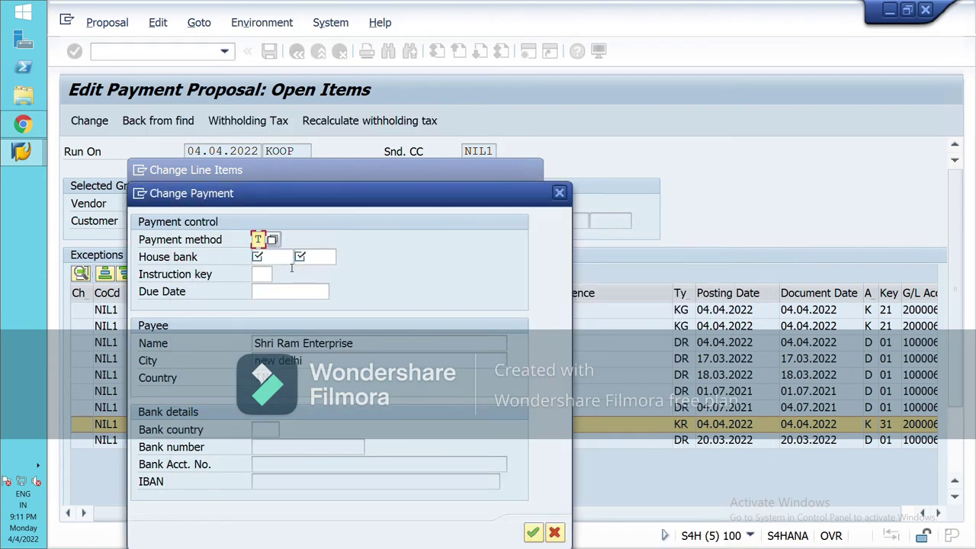
Assign house bank NBOB1 with account ID NBOB1 to the new payment and confirm the KR item's reallocation
key("F4")
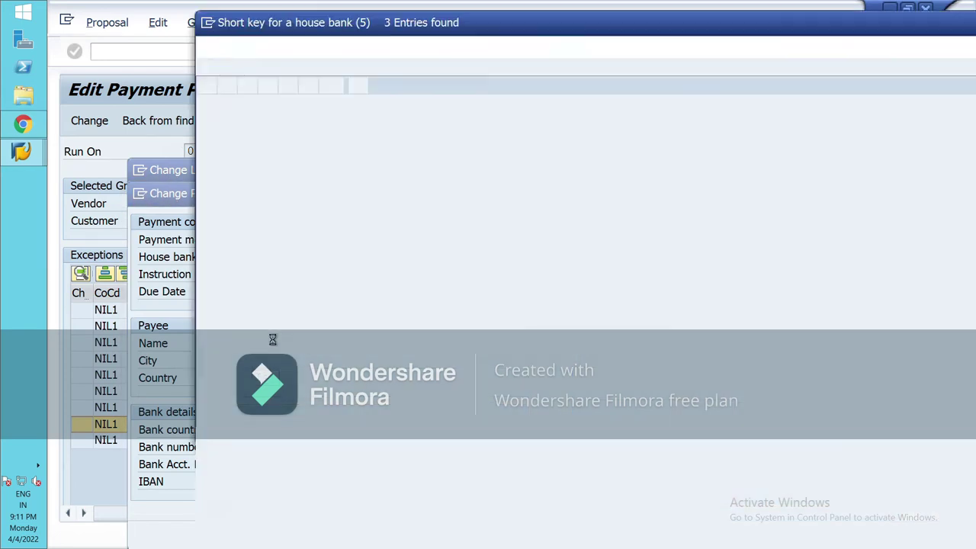
left_click(206, 86)
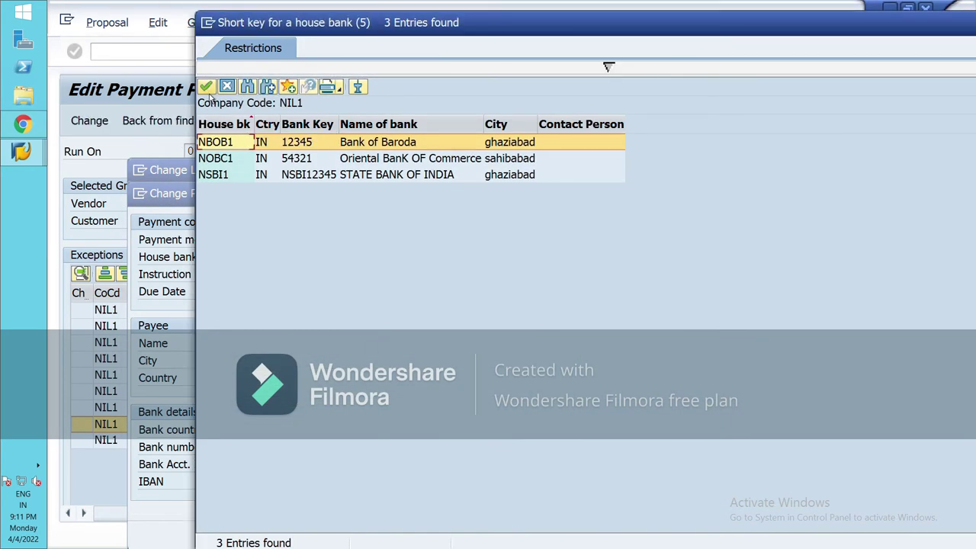
left_click(322, 260)
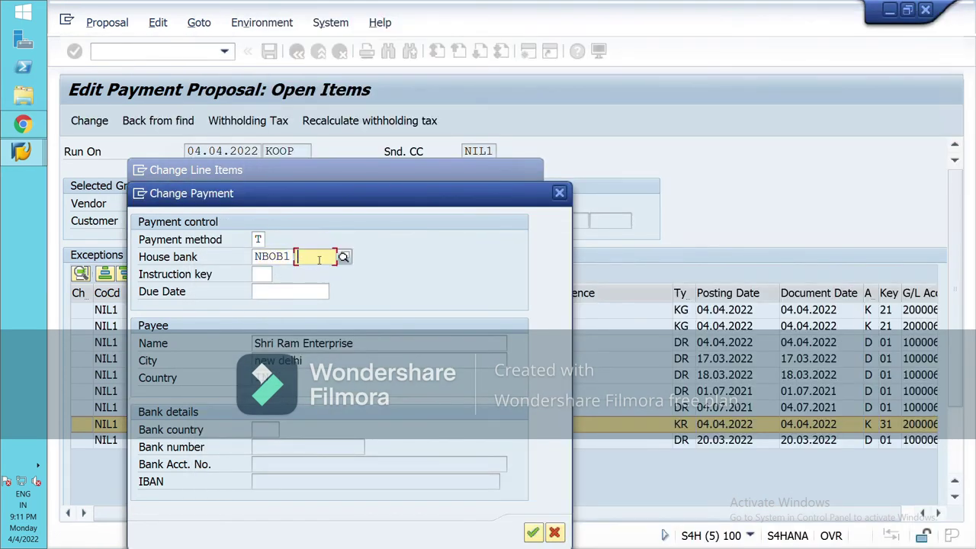
left_click(344, 257)
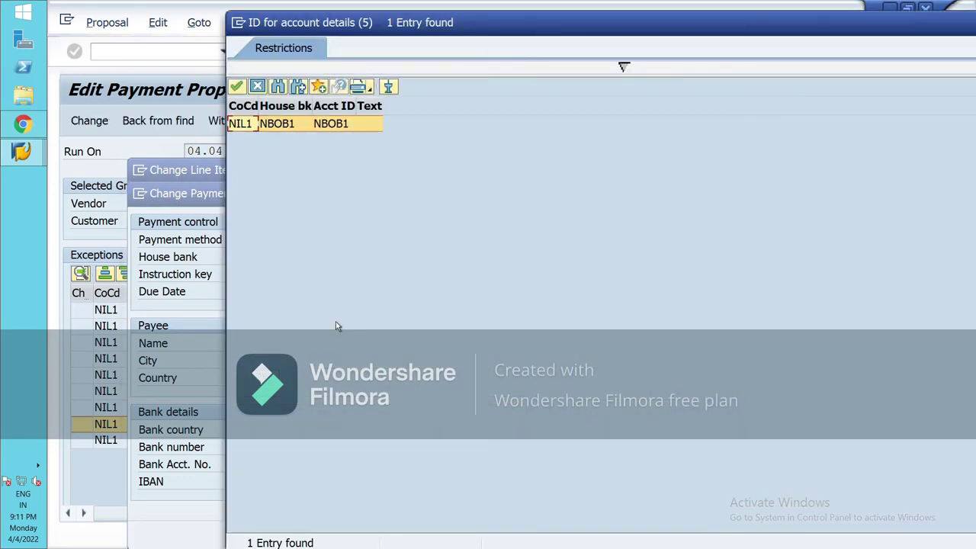
left_click(236, 86)
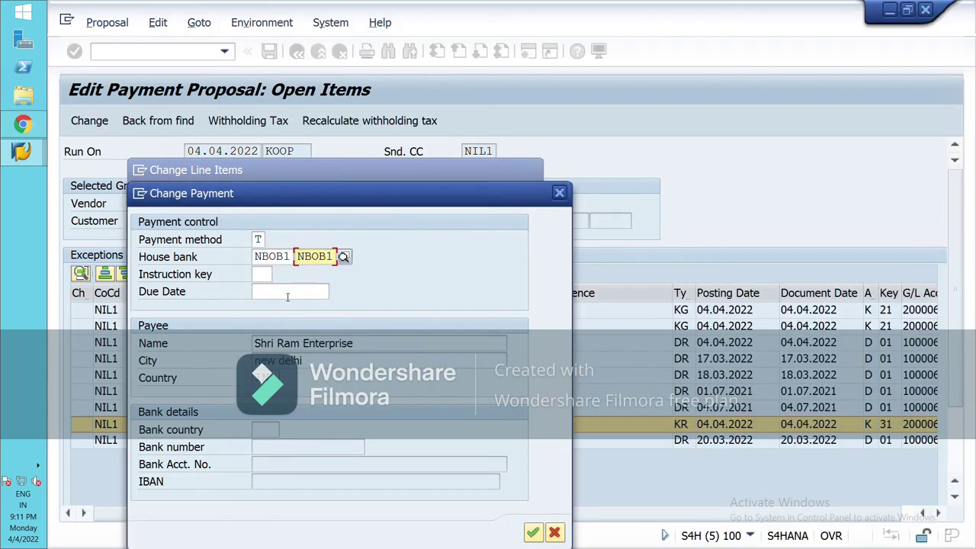
key("Return")
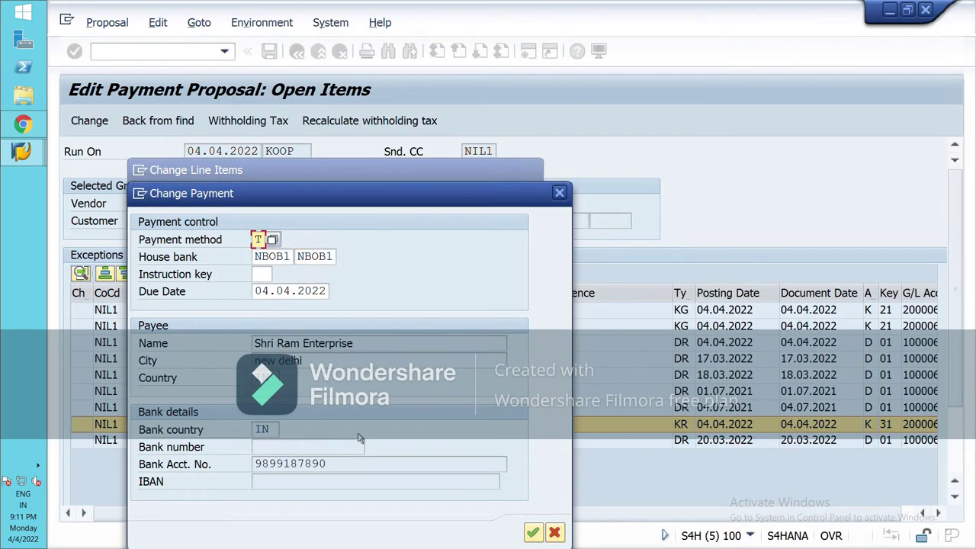
left_click(532, 531)
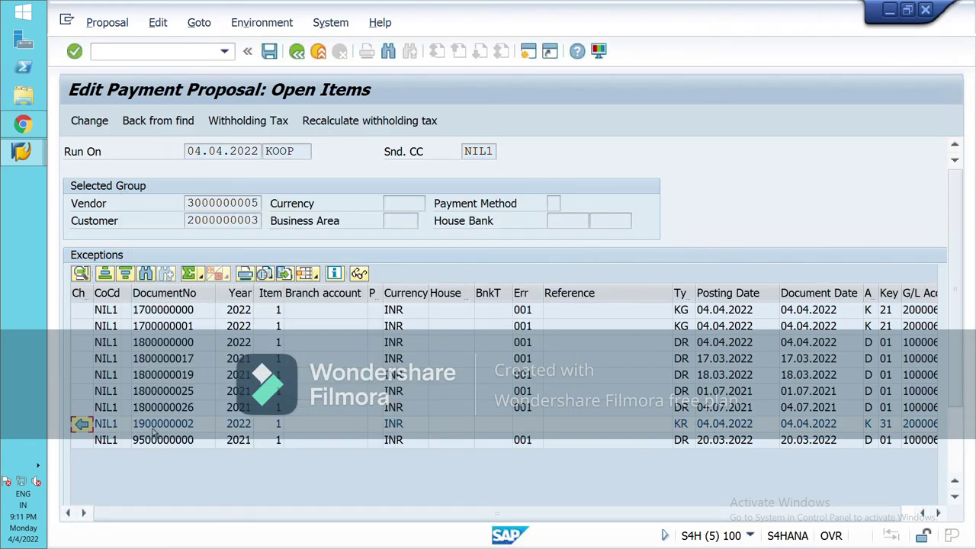
Reallocate the DR customer item posted on 04.04.2022 to the existing NBOB1 payment, save the proposal and return to the run status
double_click(91, 345)
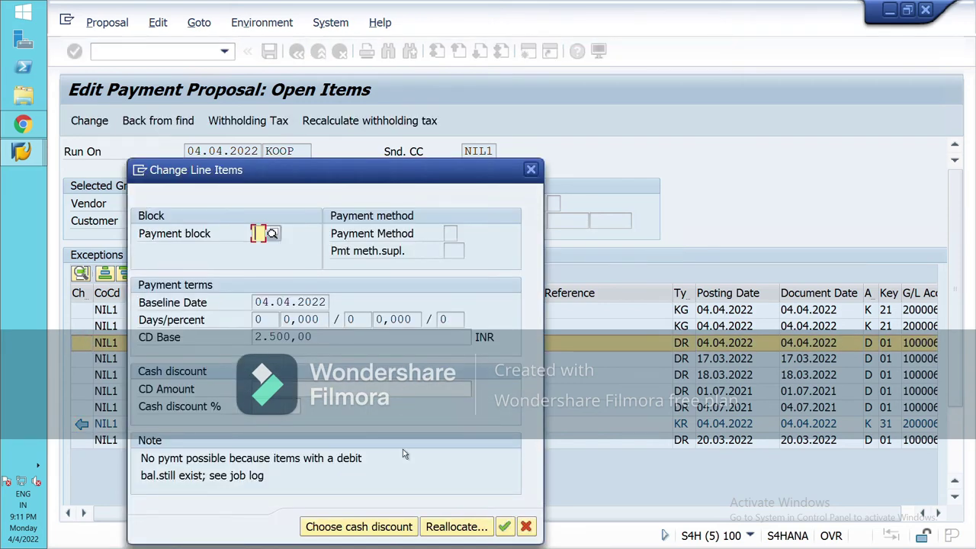
left_click(438, 530)
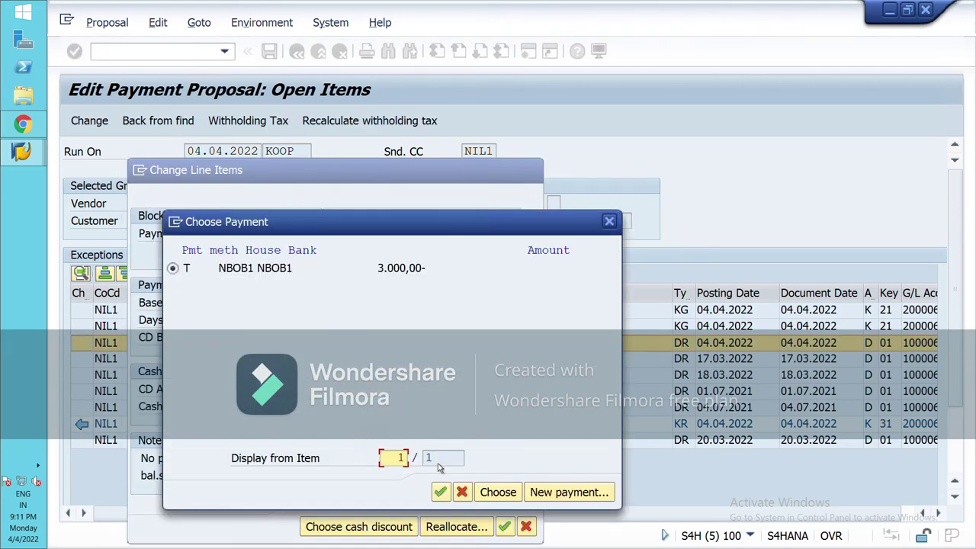
left_click(439, 491)
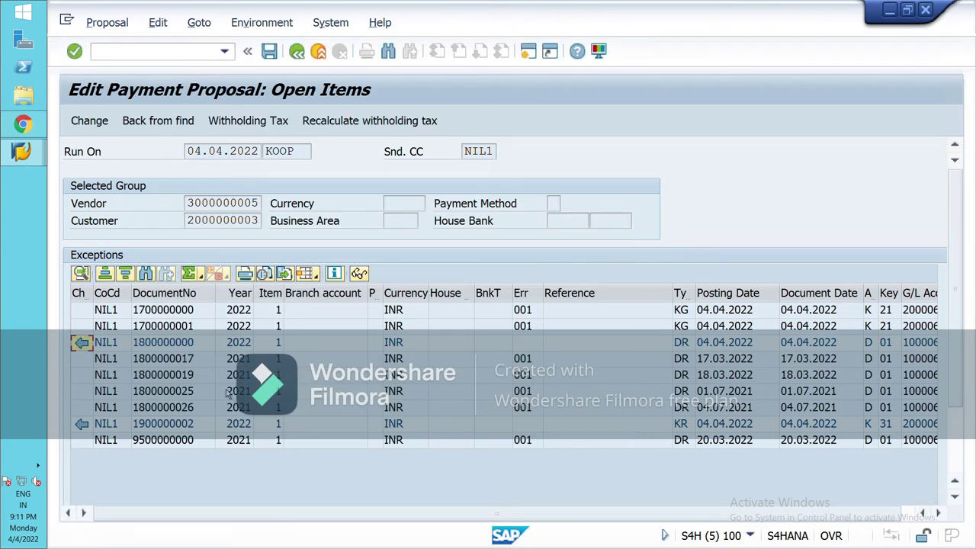
left_click(269, 51)
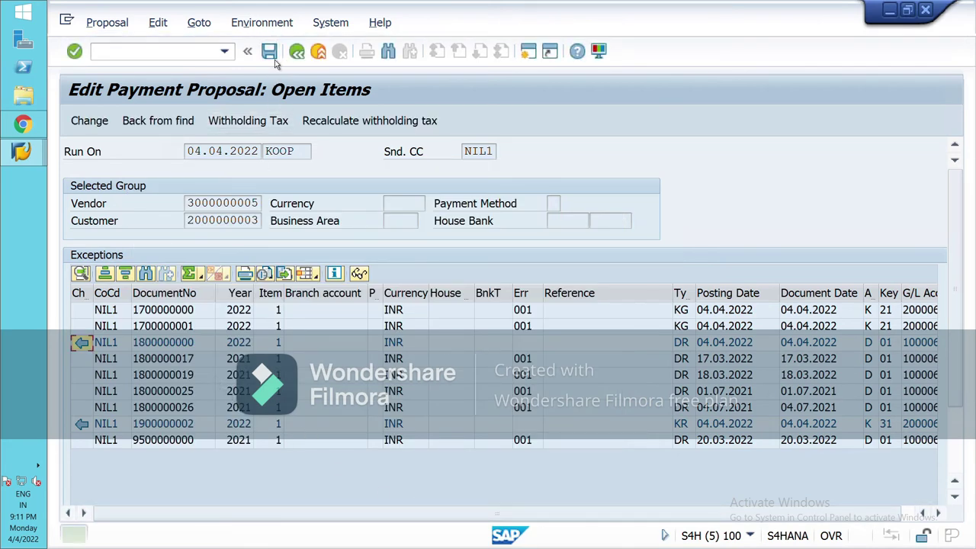
left_click(299, 55)
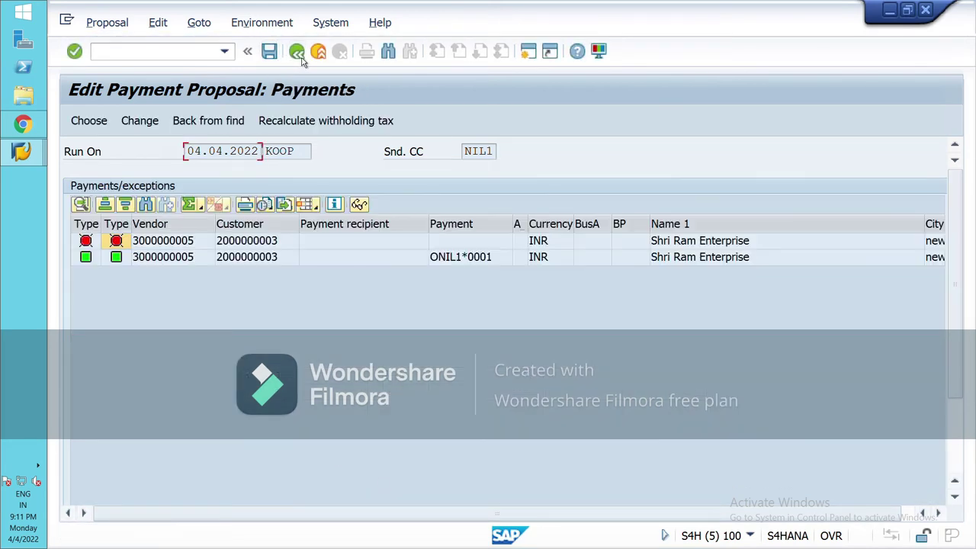
left_click(299, 54)
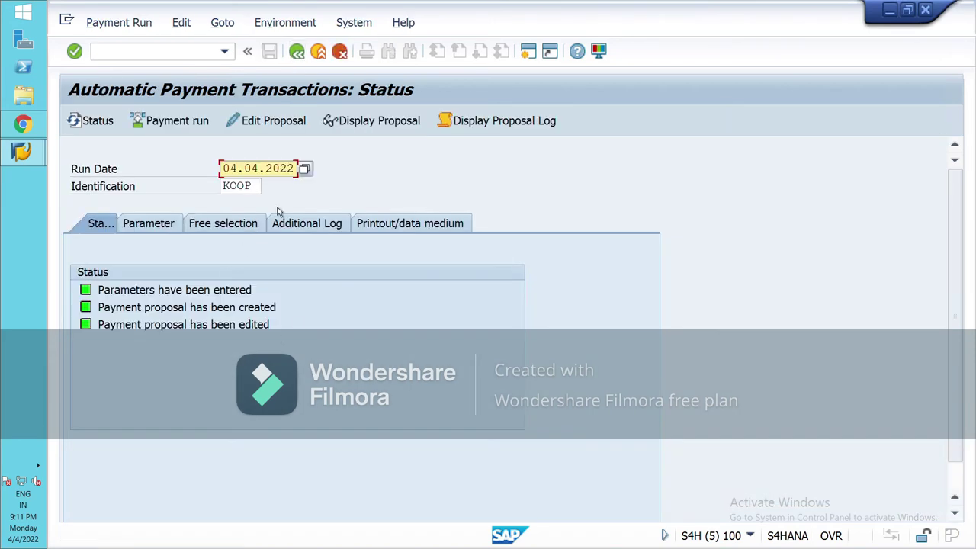
Display the edited payment proposal and examine the paid items under payment ONIL1*0001
left_click(379, 122)
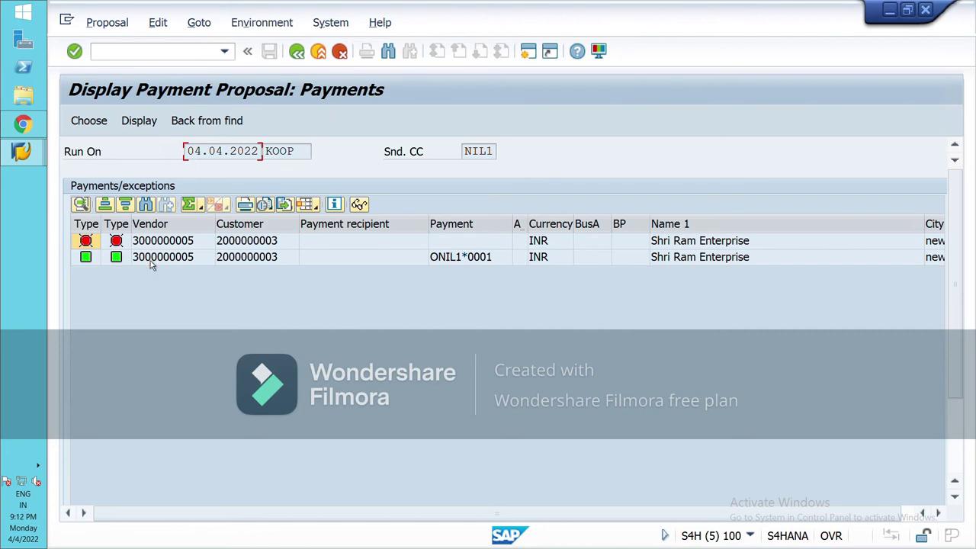
left_click(155, 259)
double_click(155, 259)
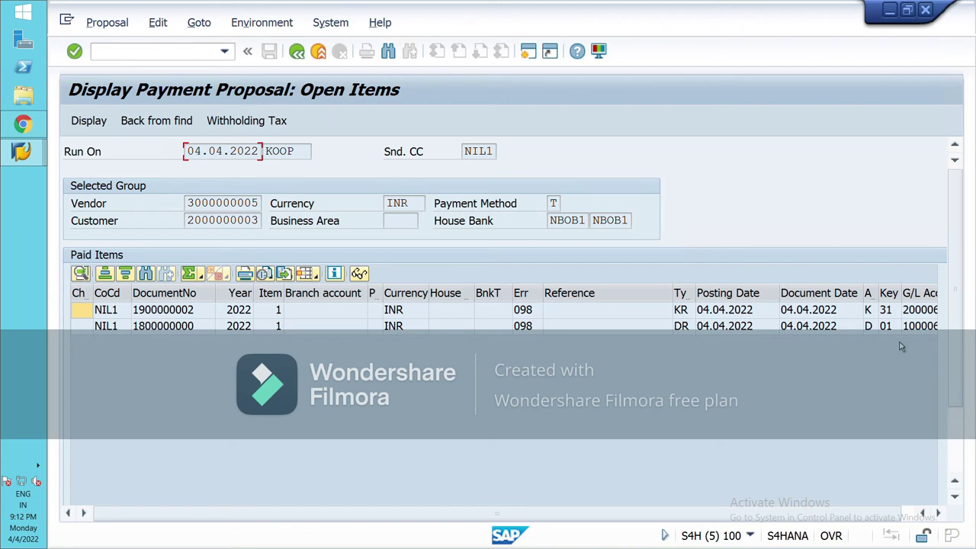
scroll(957, 335, "down", 3)
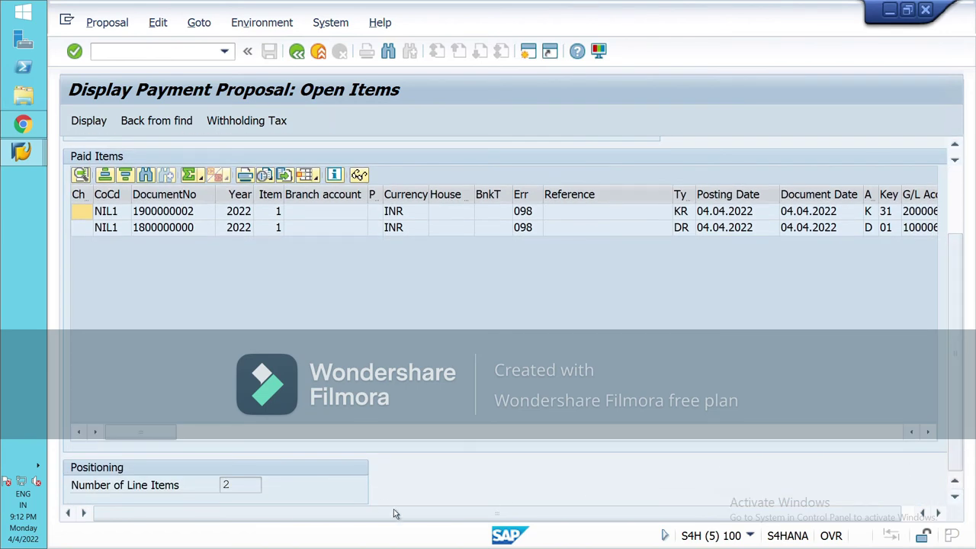
scroll(535, 445, "right", 5)
key("F3")
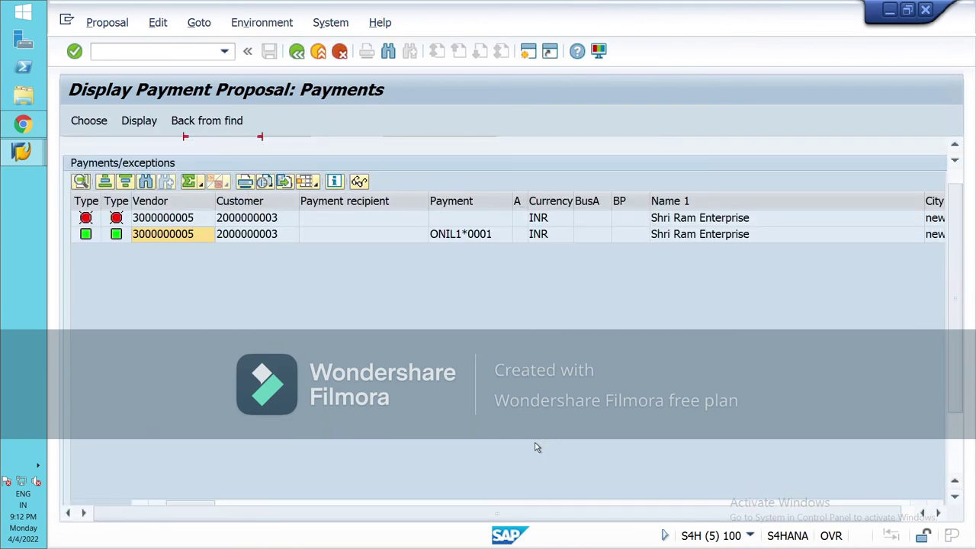
Examine the outgoing and incoming payment volumes below the proposal's list of payments and exceptions
scroll(633, 465, "down", 3)
scroll(633, 467, "down", 1)
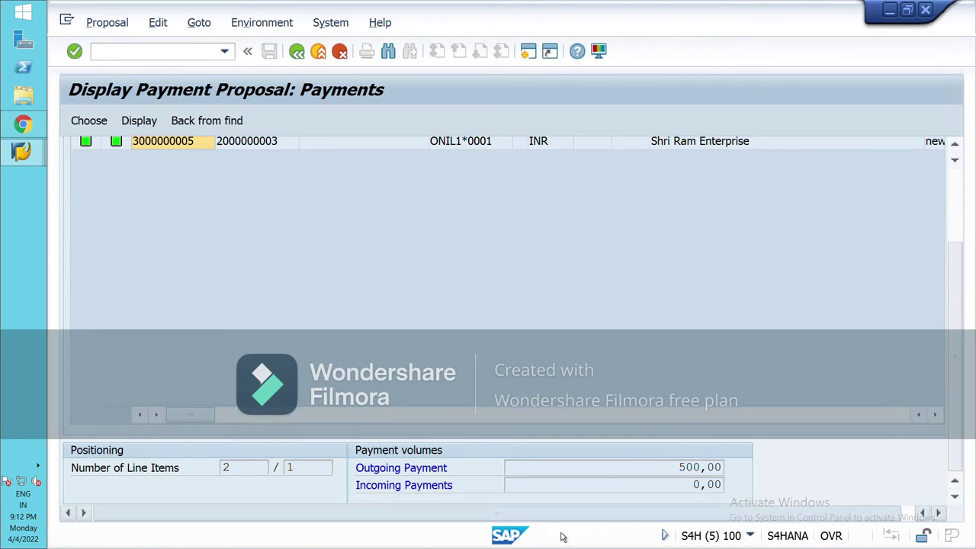
scroll(489, 347, "up", 1)
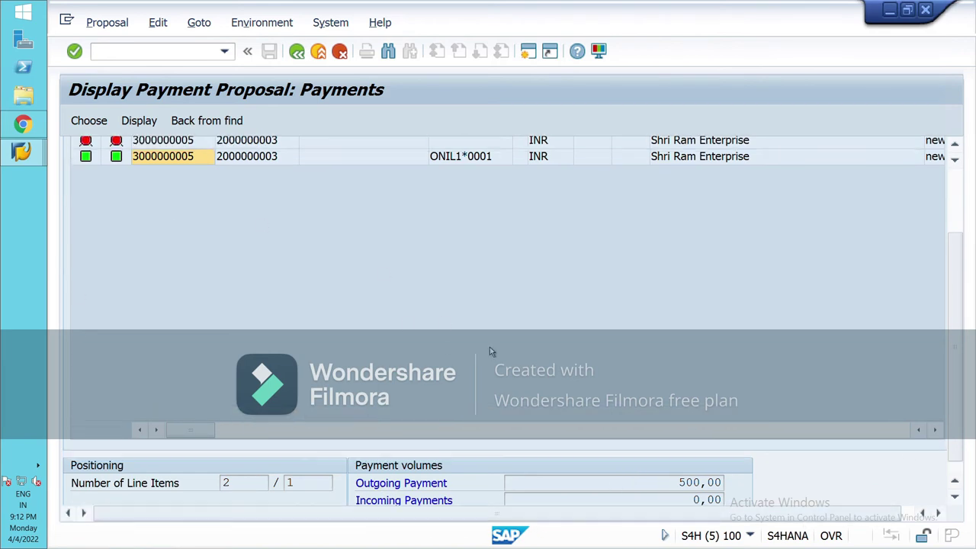
scroll(381, 396, "down", 1)
scroll(266, 274, "up", 1)
scroll(465, 462, "up", 1)
scroll(430, 486, "down", 1)
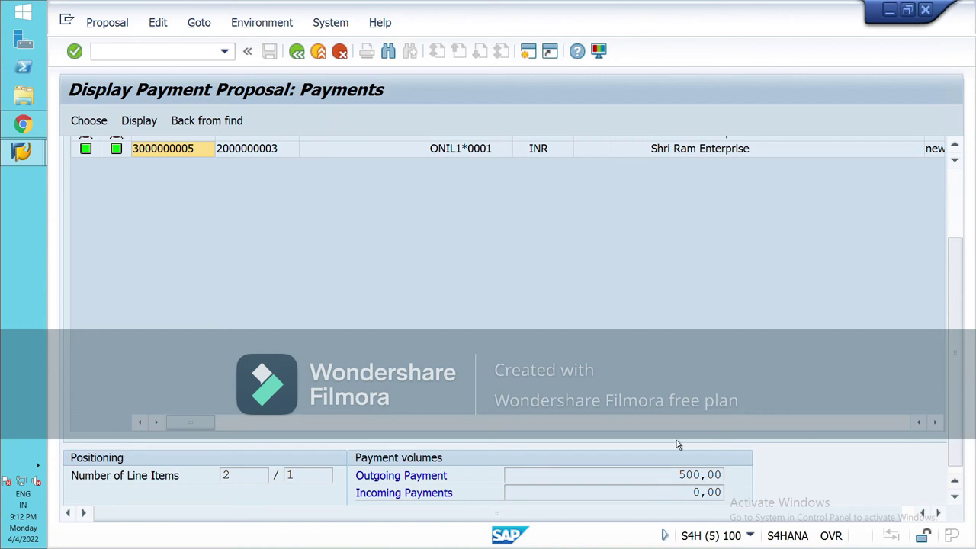
scroll(323, 251, "up", 1)
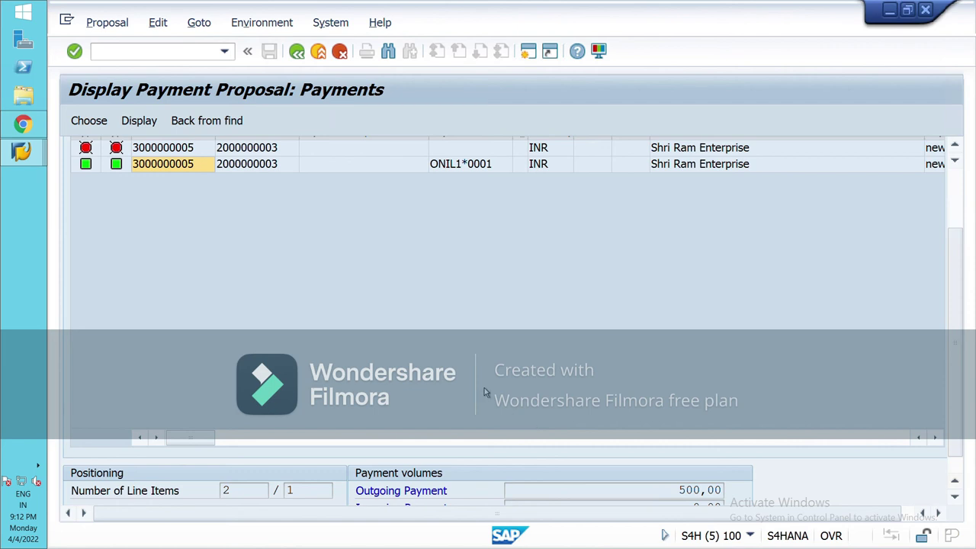
Leave the proposal display and schedule the payment run for 04.04.2022 with an immediate start
left_click(298, 52)
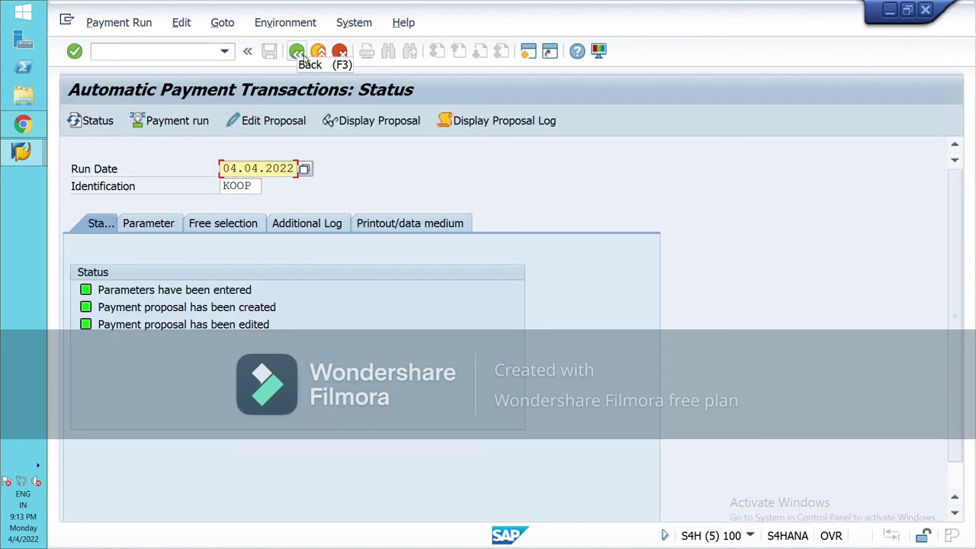
left_click(171, 123)
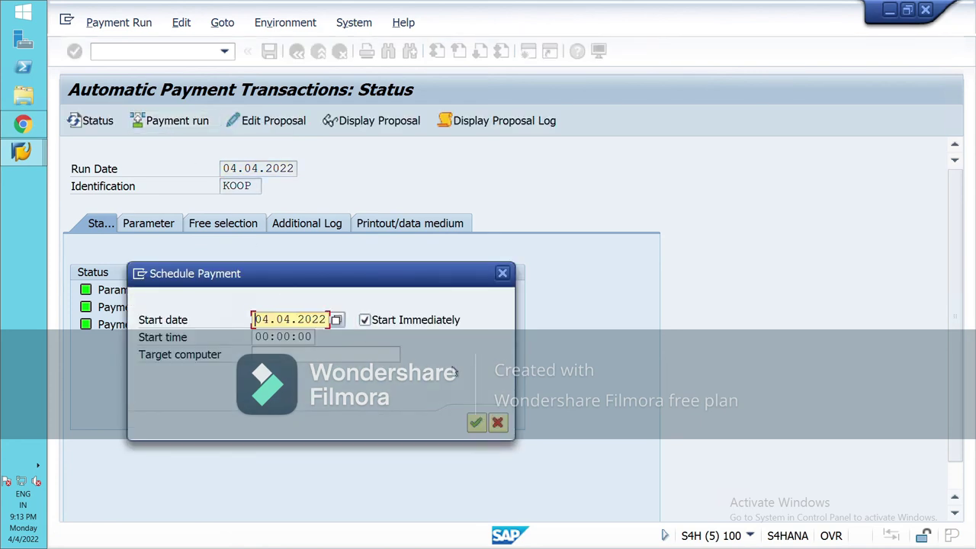
left_click(476, 422)
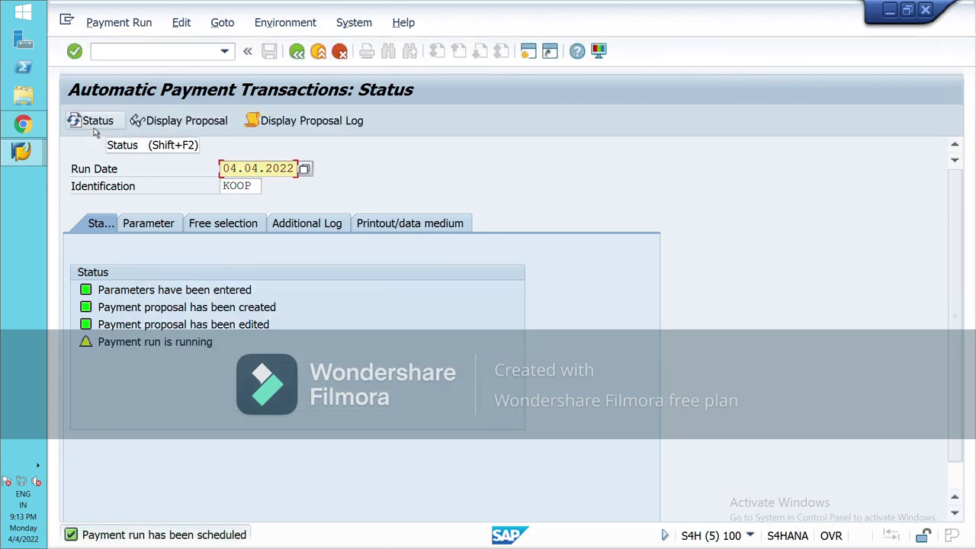
Refresh the payment run's status and return to the selection screen of the open vendor line item display
left_click(95, 126)
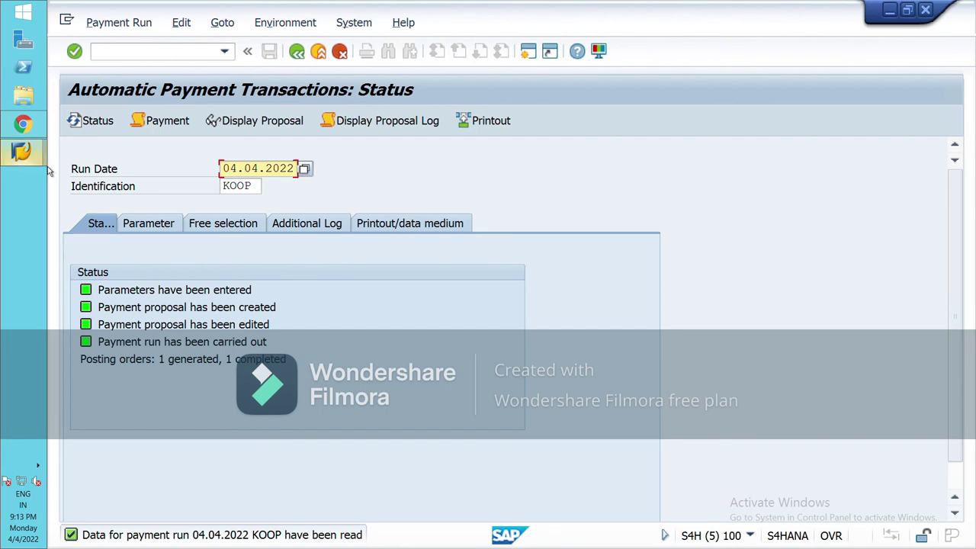
mouse_move(48, 169)
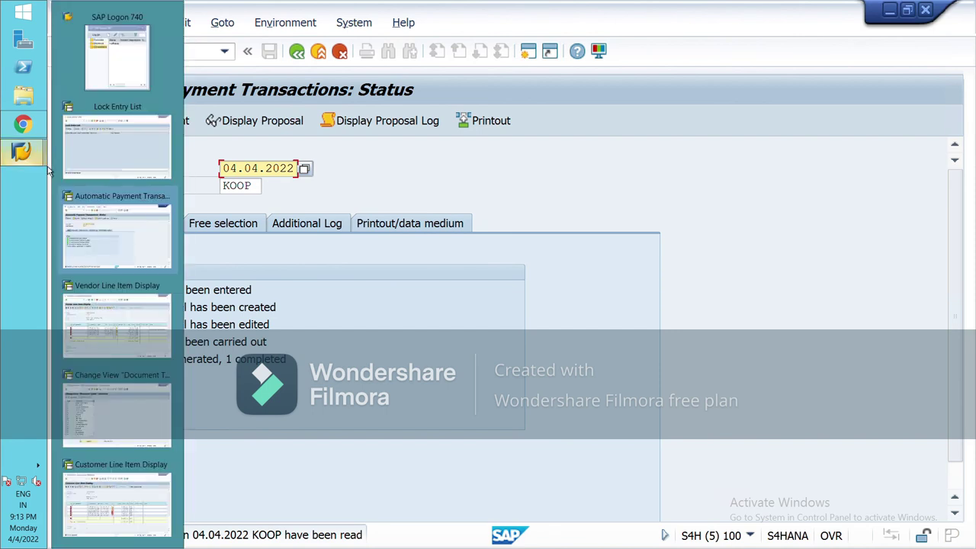
left_click(119, 318)
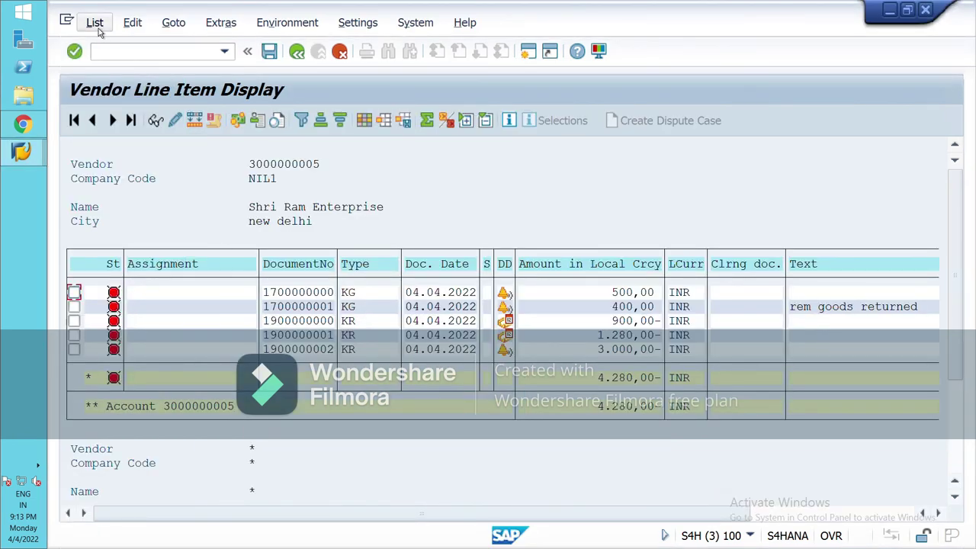
key("F3")
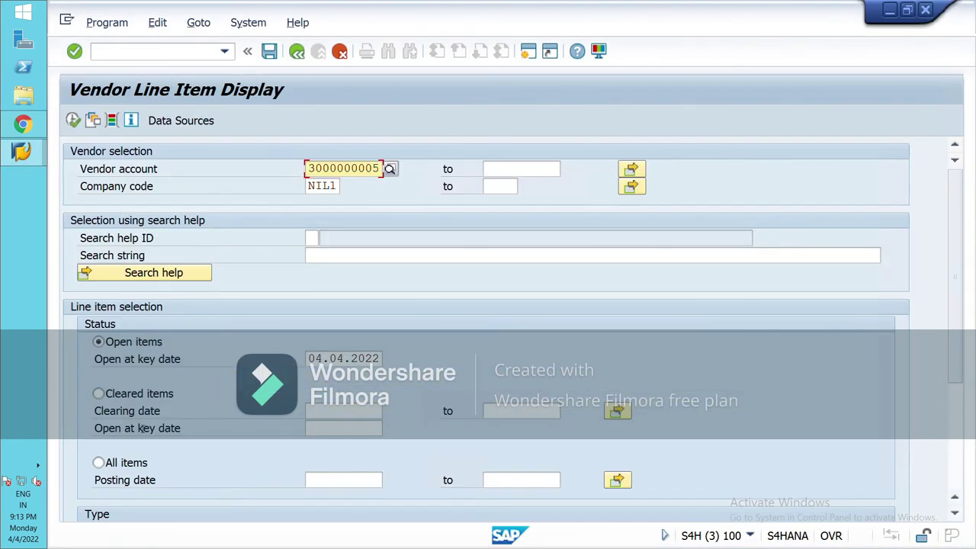
List all items of the vendor in company code NIL1 with posting date 04.04.2022
left_click(138, 394)
left_click(127, 465)
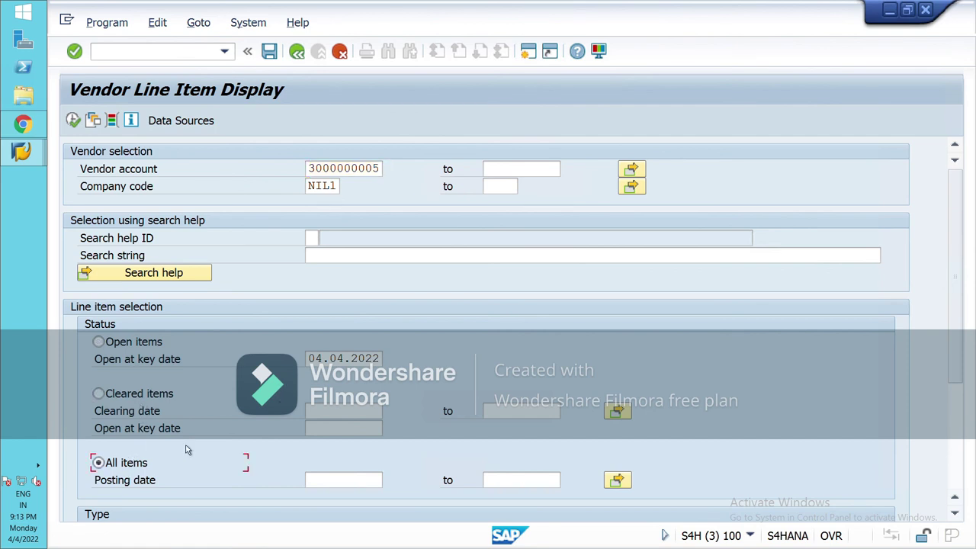
left_click(328, 482)
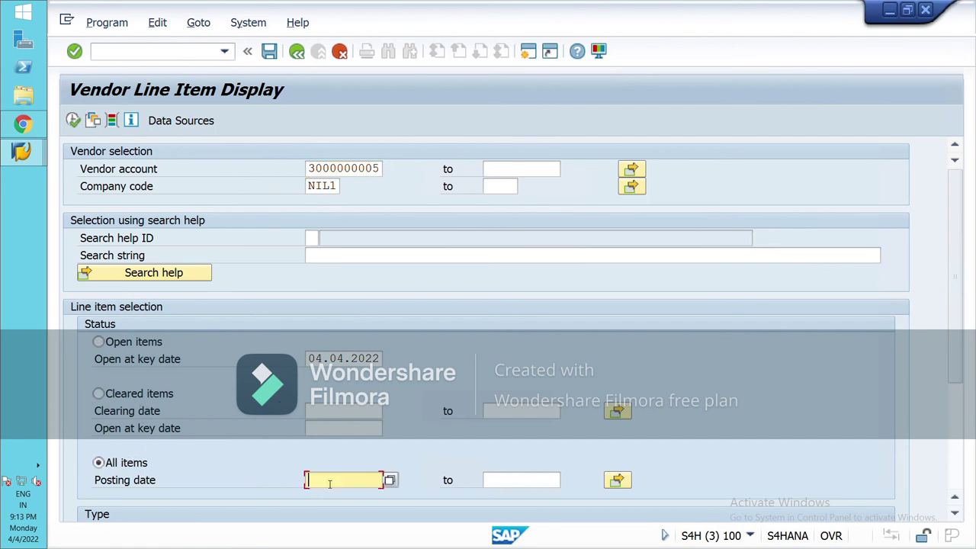
type("04.04.2022")
left_click(74, 120)
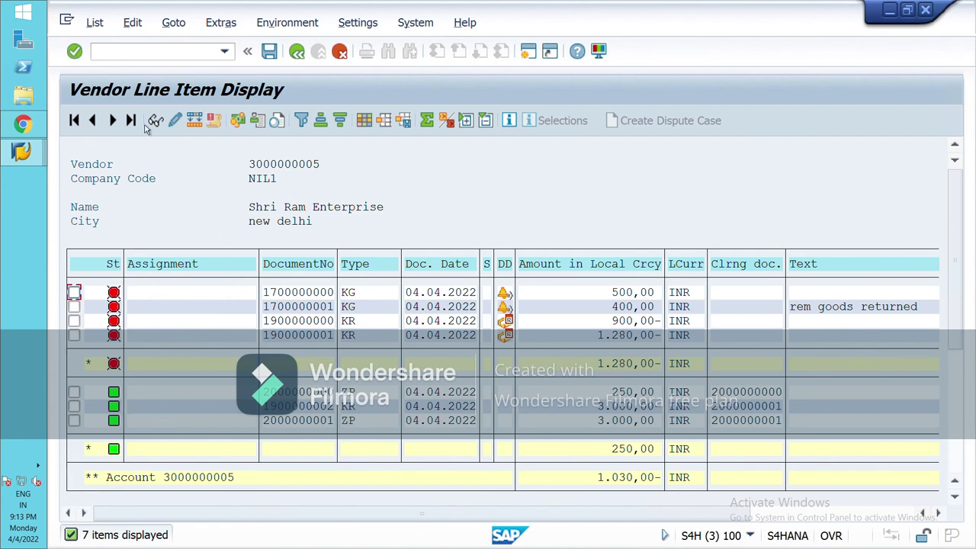
Switch to the customer line item display and list all of the customer's items in NIL1 with posting date 04.04.2022
mouse_move(21, 152)
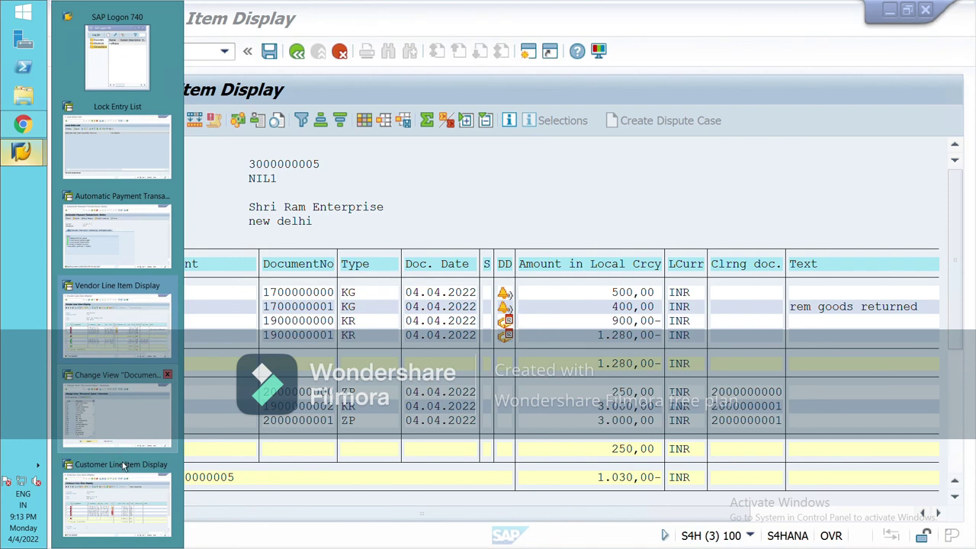
left_click(130, 491)
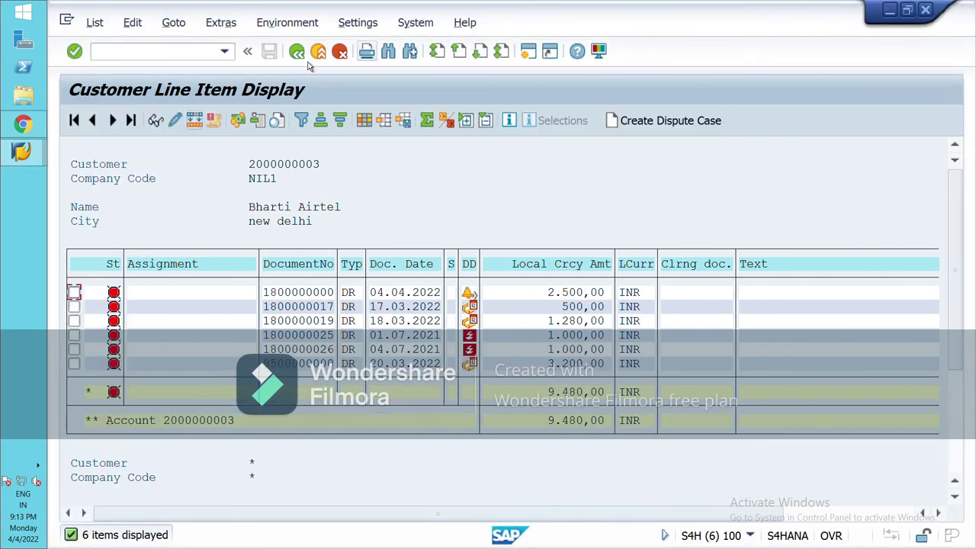
key("F3")
left_click(128, 464)
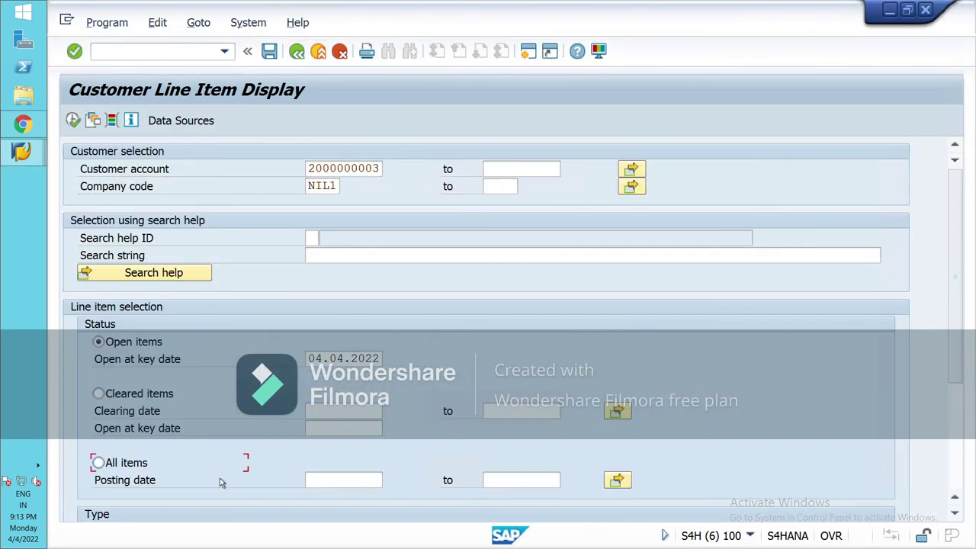
left_click(347, 482)
type("04")
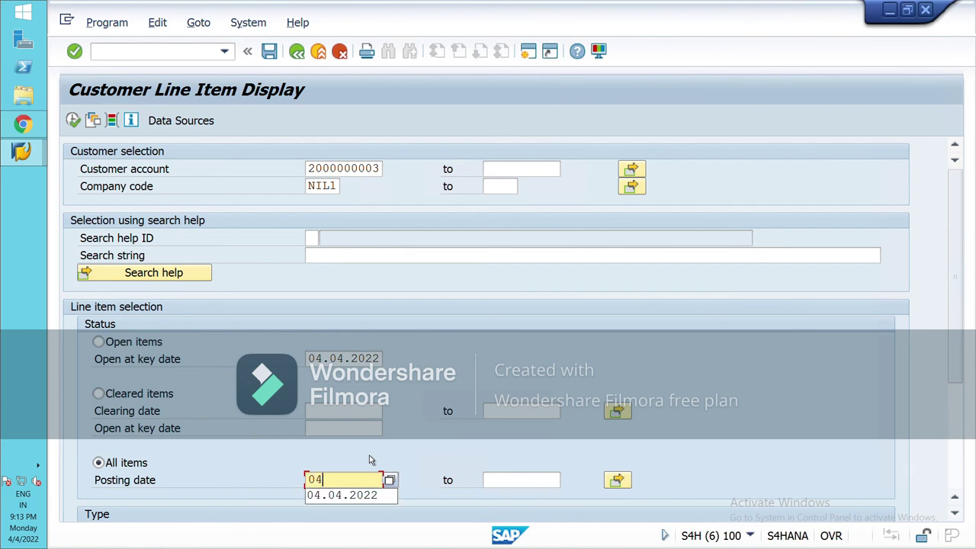
key("Return")
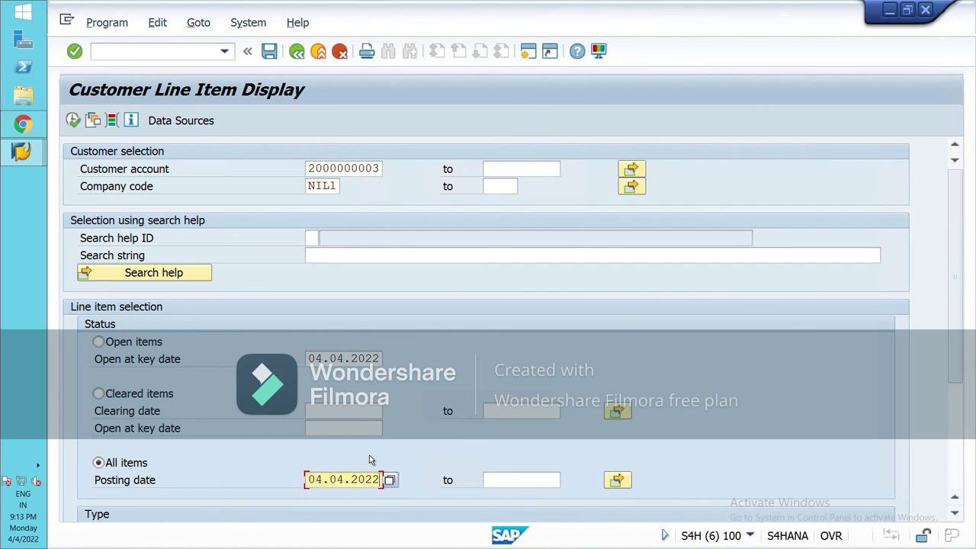
left_click(73, 121)
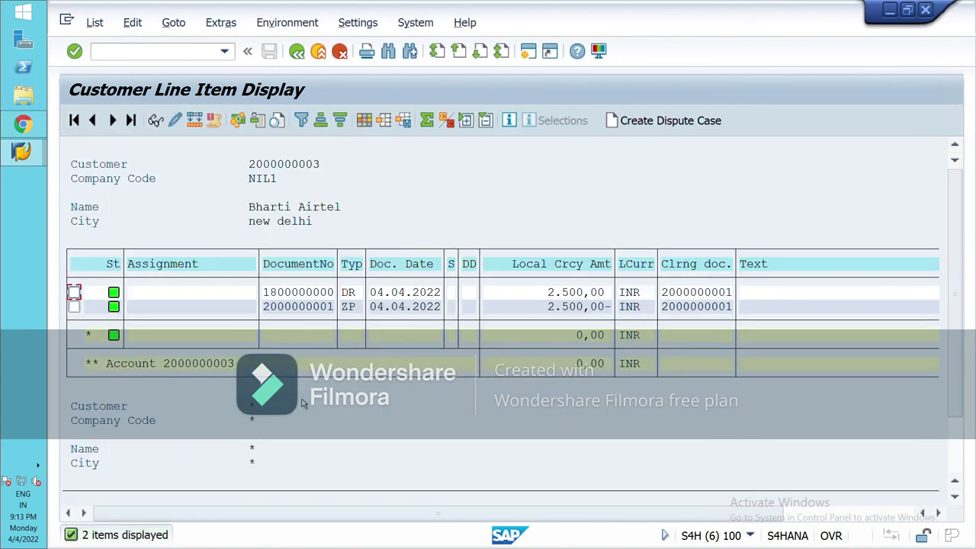
Examine the customer's items, redisplay the same list, and go back to the vendor line item list for comparison
scroll(342, 408, "down", 1)
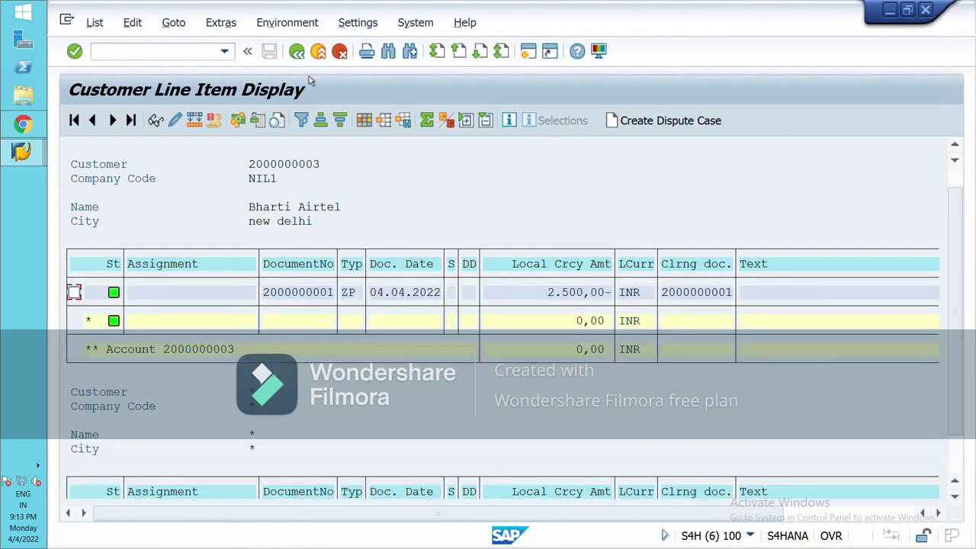
left_click(297, 51)
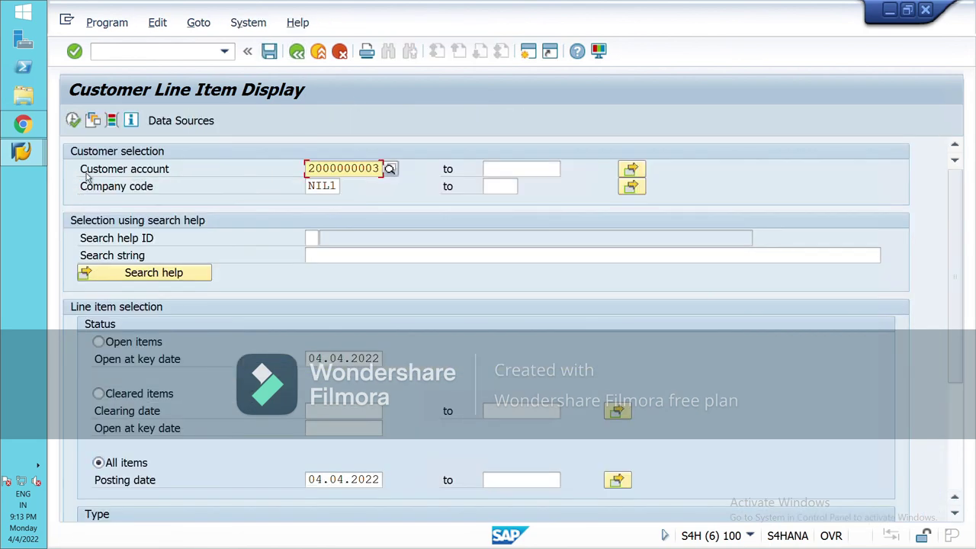
left_click(73, 121)
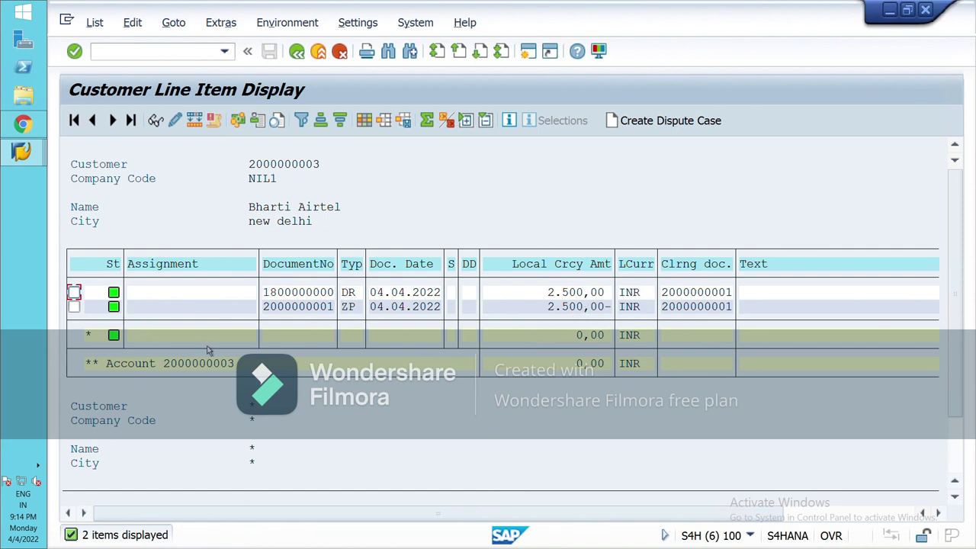
left_click(296, 51)
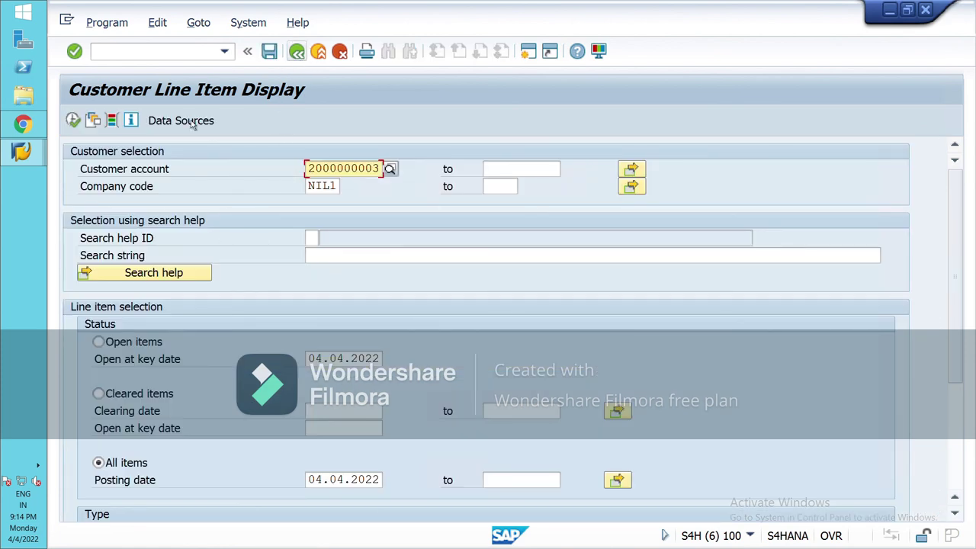
mouse_move(21, 150)
mouse_move(138, 324)
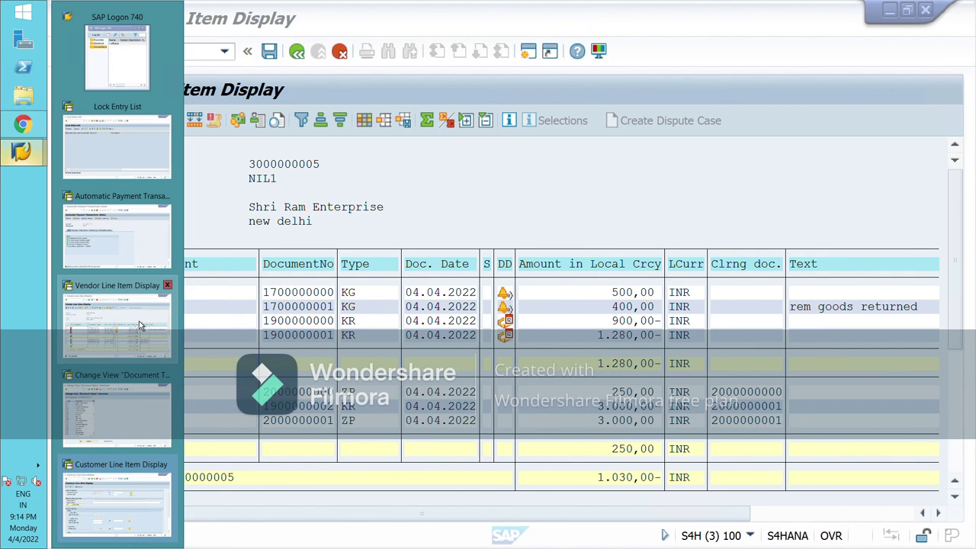
left_click(139, 321)
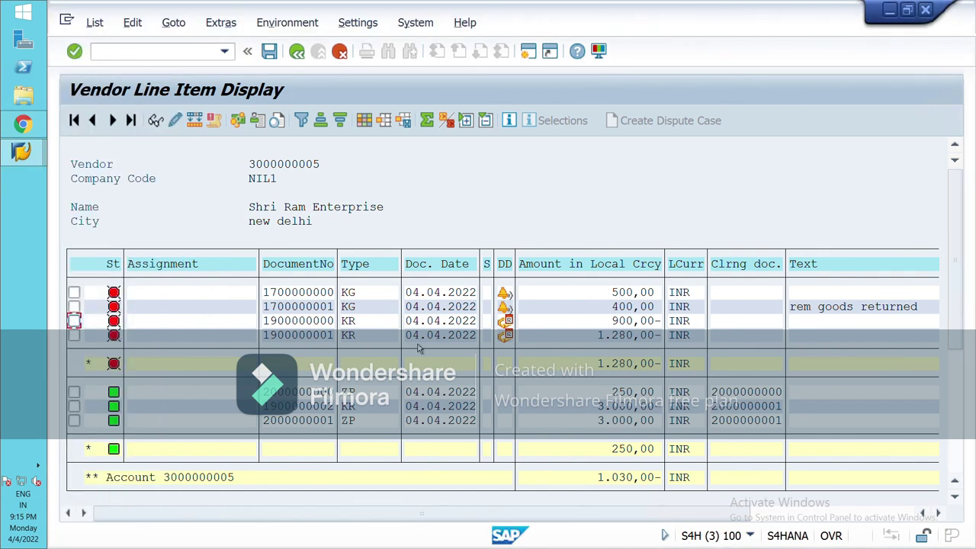